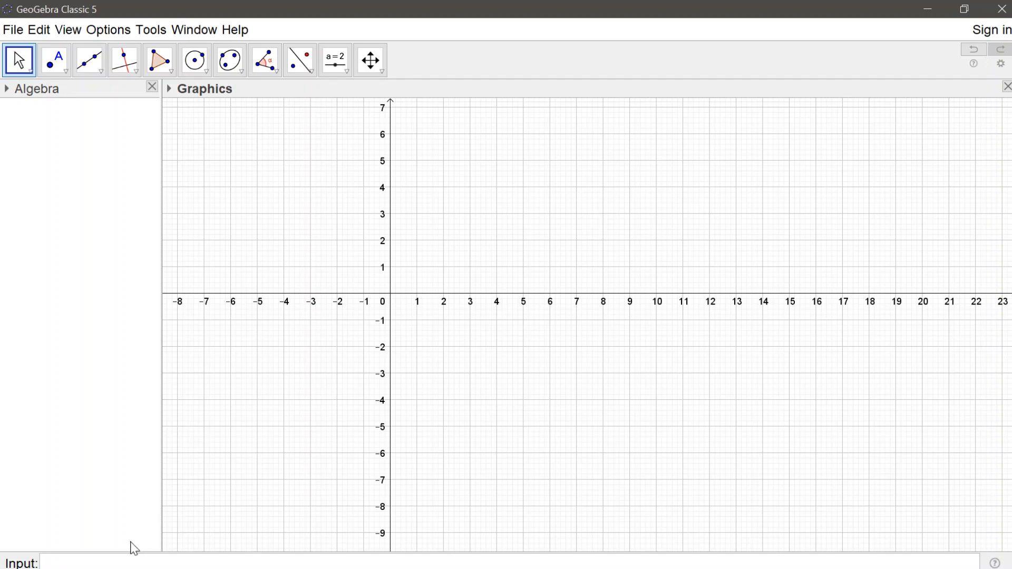
Step: Create a point with coordinates (3, 2)
{"action": "left_click", "coordinate": [117, 566]}
{"action": "type", "text": "(3,2"}
{"action": "key", "text": "Return"}
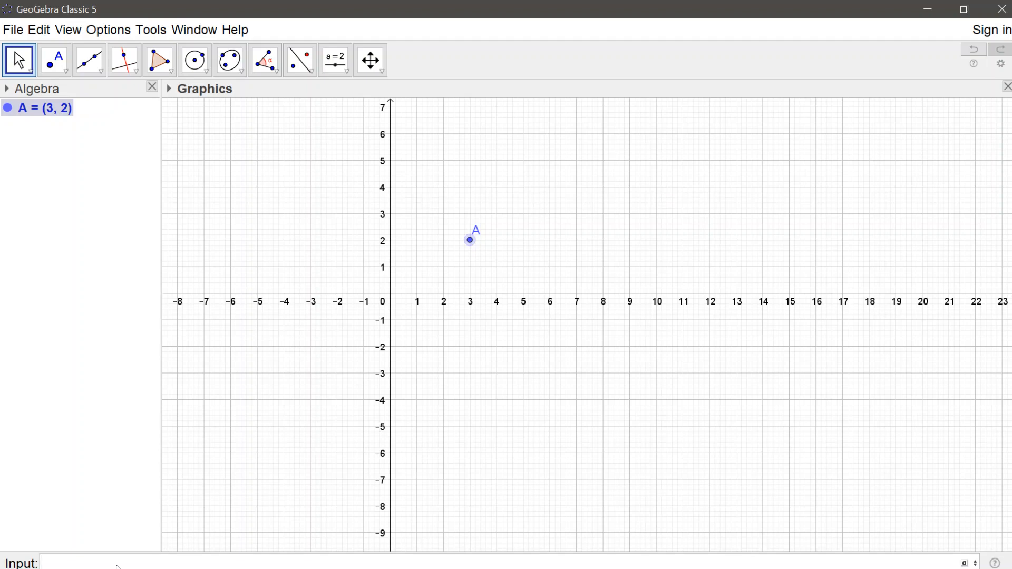
Step: Define an angle value of 90°
{"action": "type", "text": "90deg"}
{"action": "key", "text": "Return"}
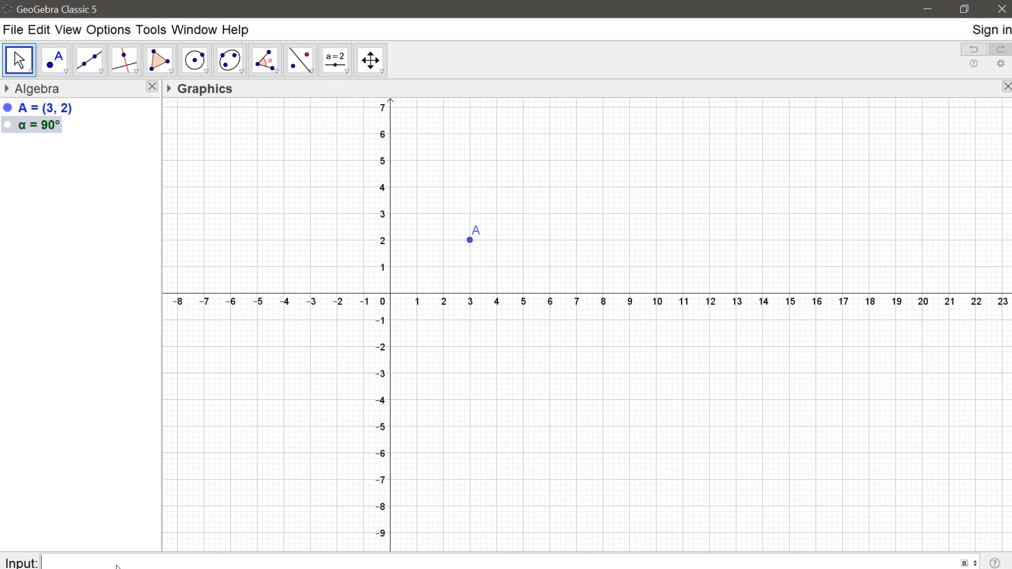
Step: Rename the angle α as s
{"action": "right_click", "coordinate": [44, 130]}
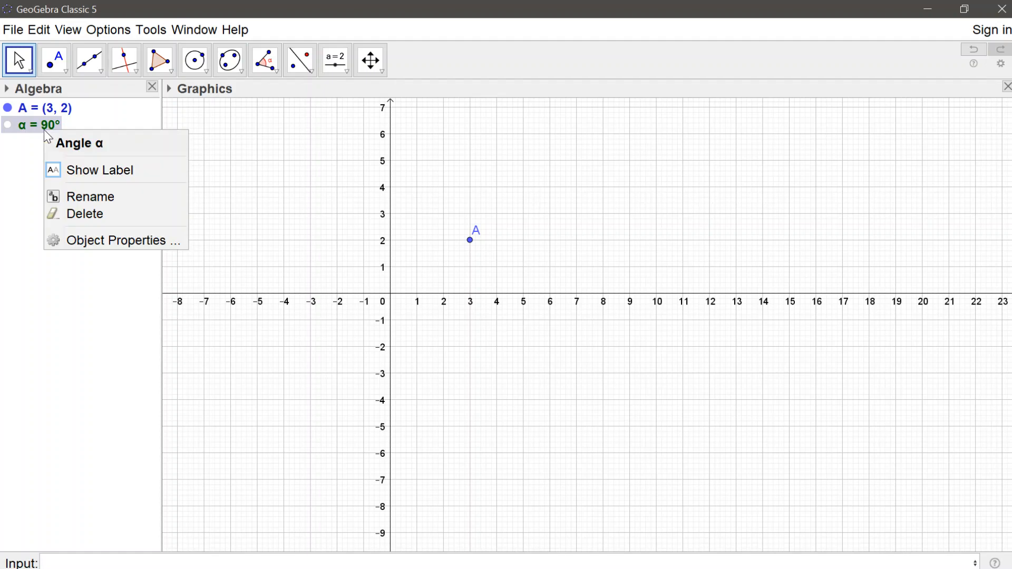
{"action": "left_click", "coordinate": [11, 181]}
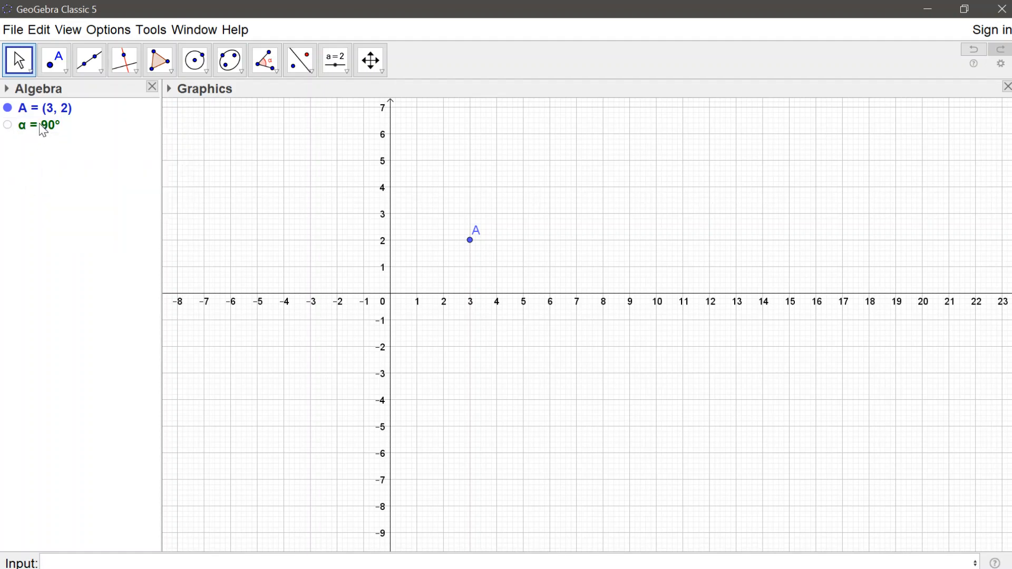
{"action": "right_click", "coordinate": [39, 124]}
{"action": "left_click", "coordinate": [79, 194]}
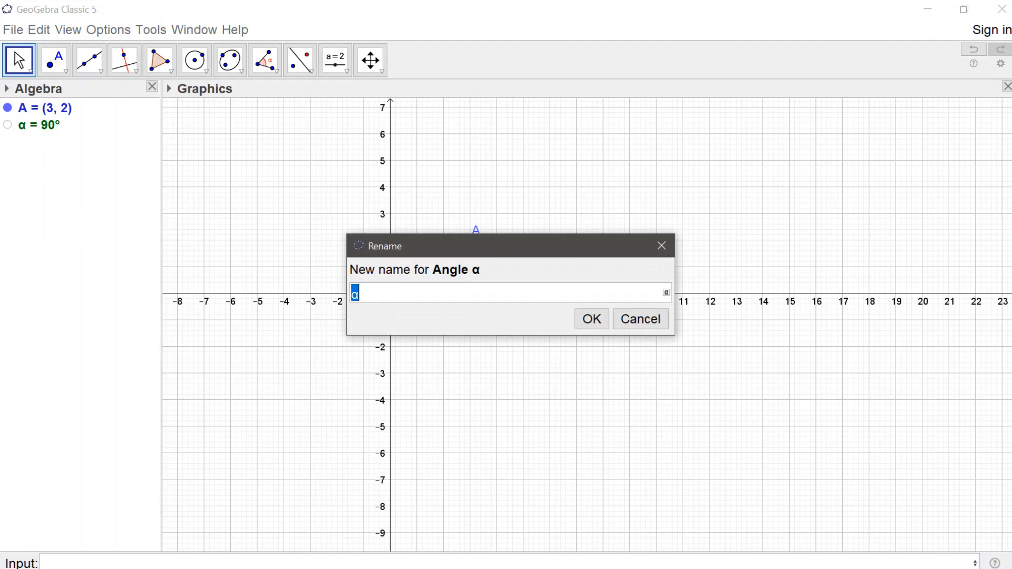
{"action": "type", "text": "s"}
{"action": "left_click", "coordinate": [600, 318]}
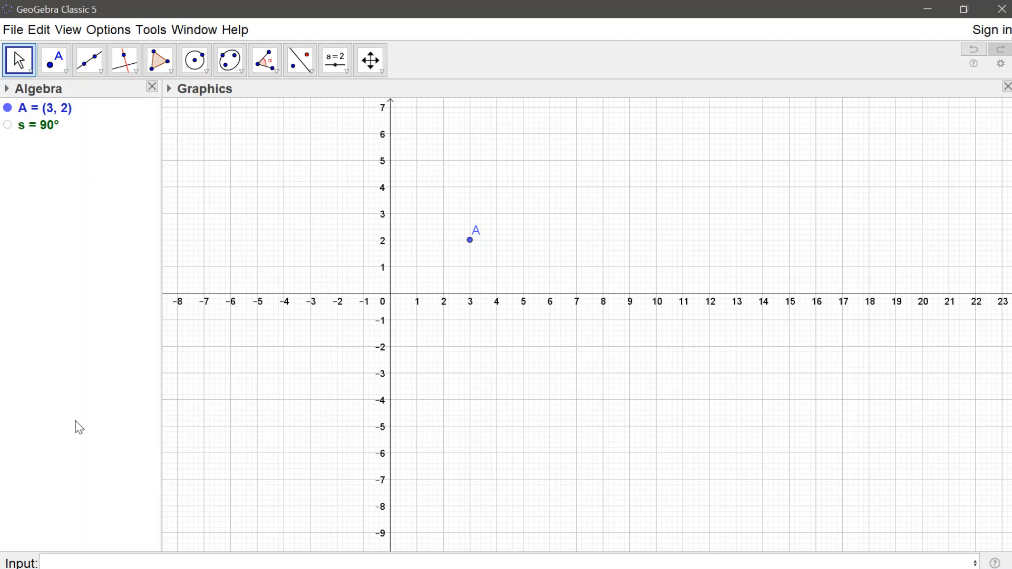
Step: Rotate point A about the origin by angle s using the command Rotate(A,s)
{"action": "left_click", "coordinate": [83, 562]}
{"action": "type", "text": "Rotate"}
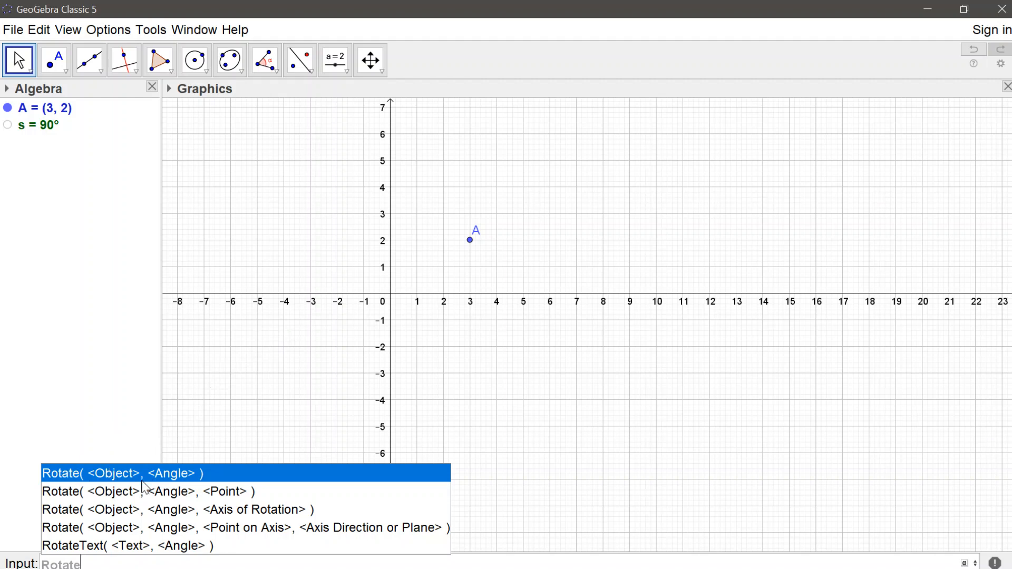
{"action": "type", "text": "(A"}
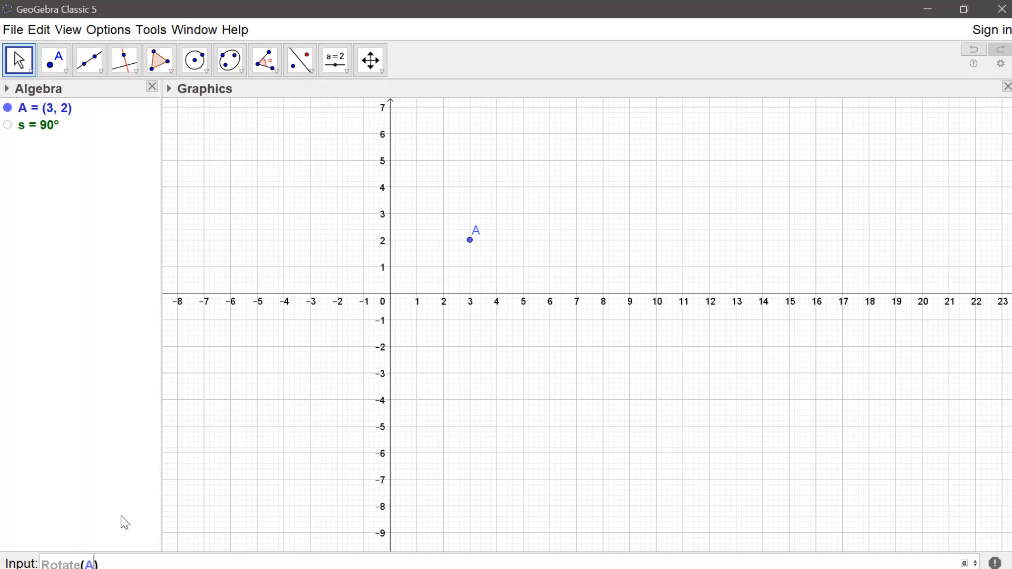
{"action": "type", "text": ",s"}
{"action": "key", "text": "Return"}
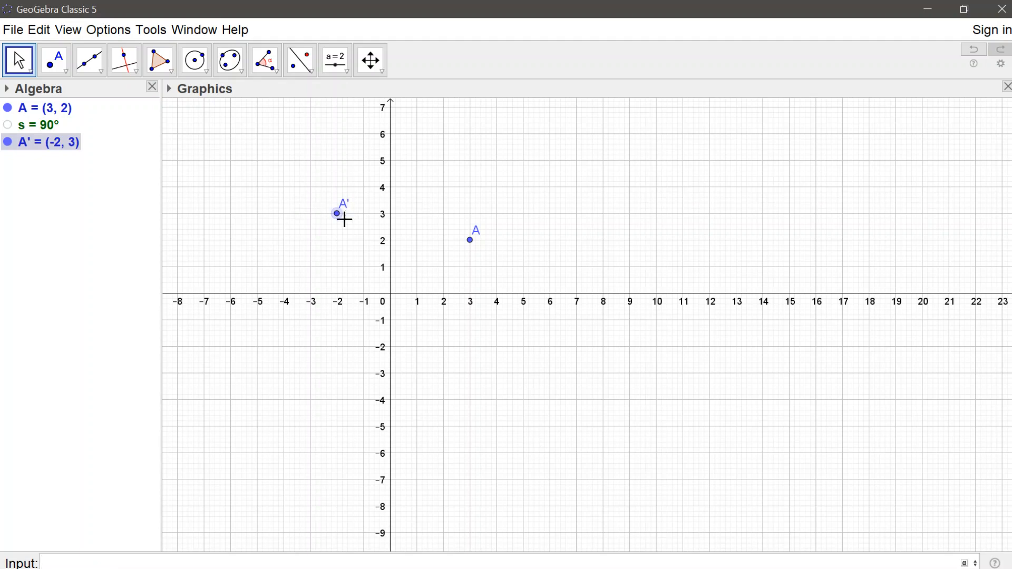
Step: Start a text near the graphics view's upper-left corner reading "Tentukan bayangan A", followed by the linked value of point A
{"action": "mouse_move", "coordinate": [342, 224]}
{"action": "left_click", "coordinate": [346, 74]}
{"action": "left_click", "coordinate": [340, 122]}
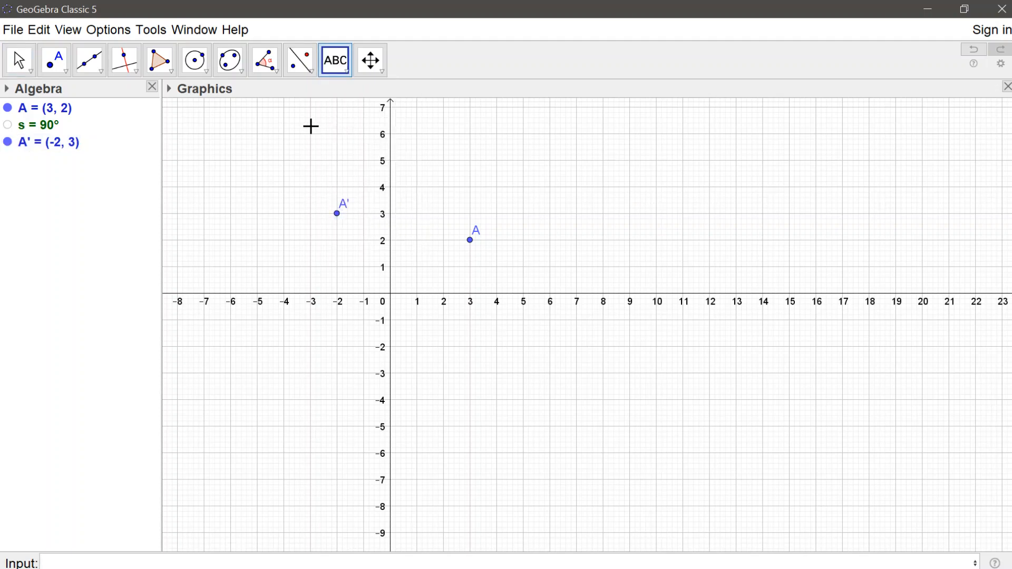
{"action": "left_click", "coordinate": [195, 110]}
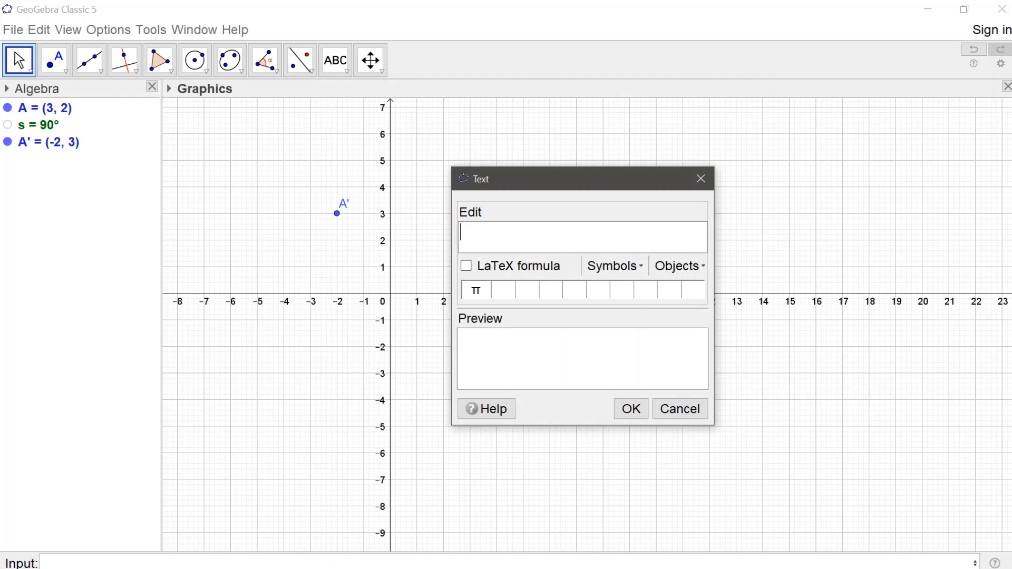
{"action": "type", "text": "Tentukan b"}
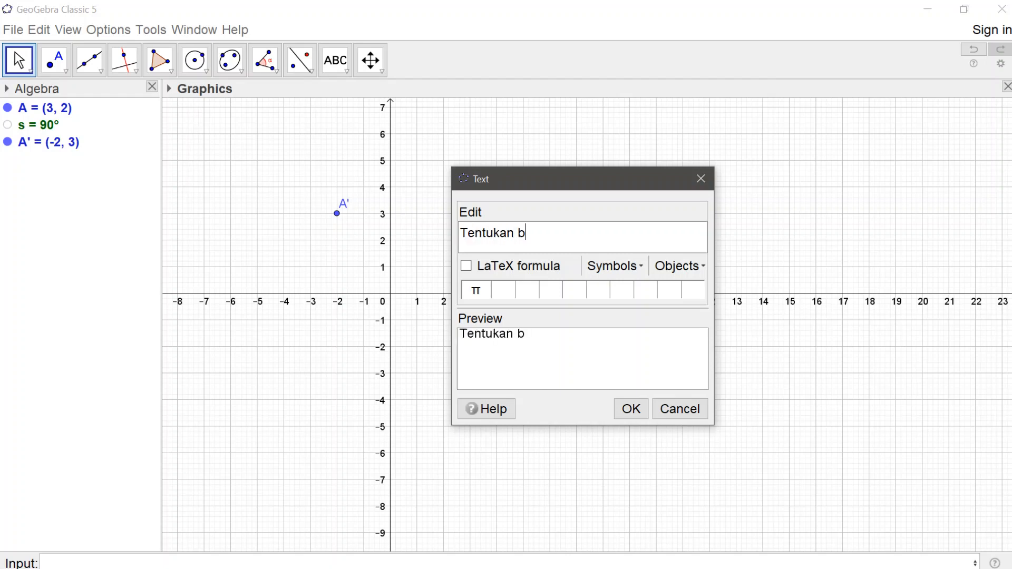
{"action": "type", "text": "ayangan A"}
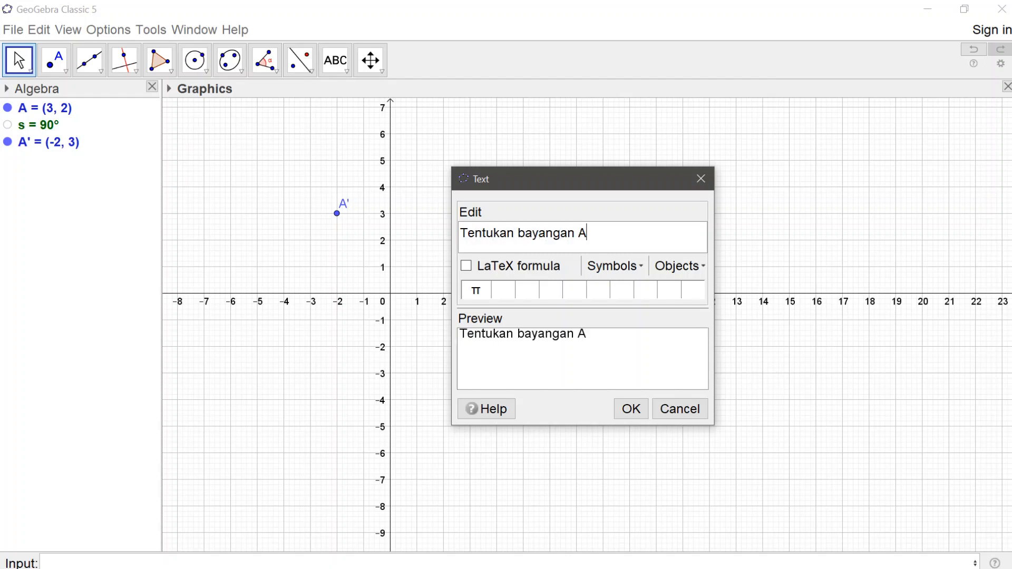
{"action": "left_click", "coordinate": [703, 269]}
{"action": "left_click", "coordinate": [667, 306]}
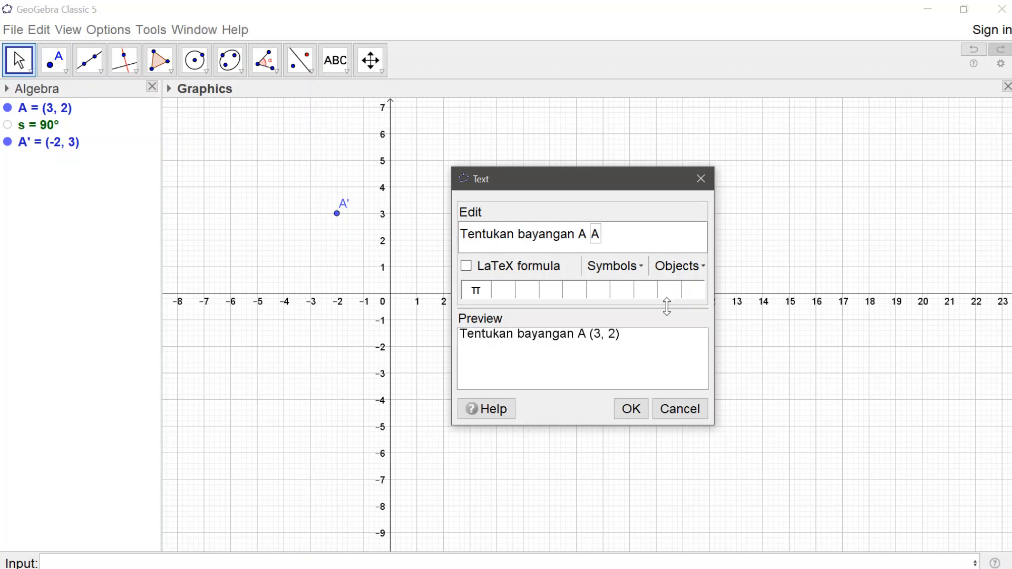
Step: Continue the text with "terhadap rotasi dengan pusat (0,0) sebesar" and end it with the linked value of angle s
{"action": "type", "text": "terhadap"}
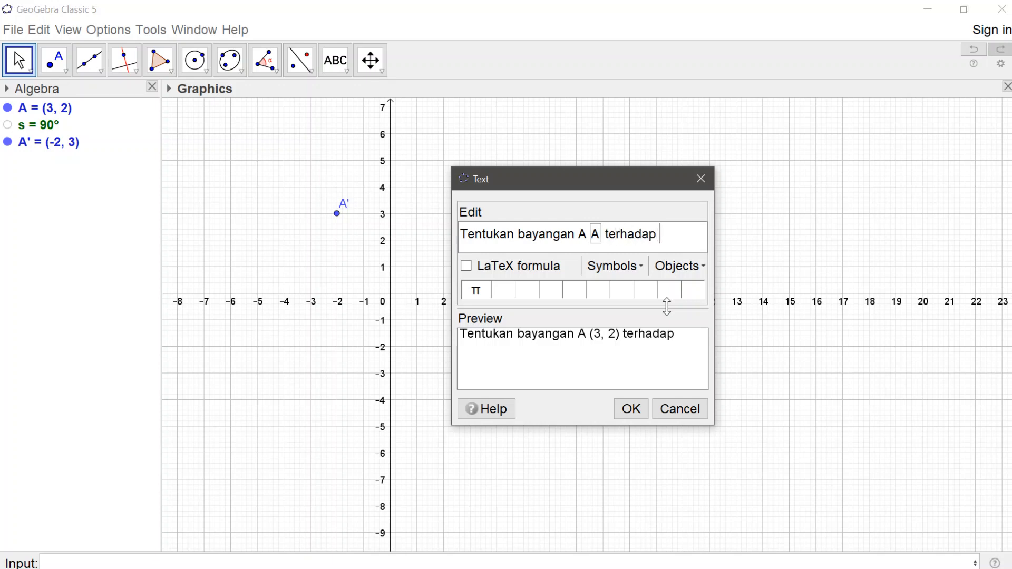
{"action": "type", "text": " rotasi deng"}
{"action": "type", "text": "an pusa"}
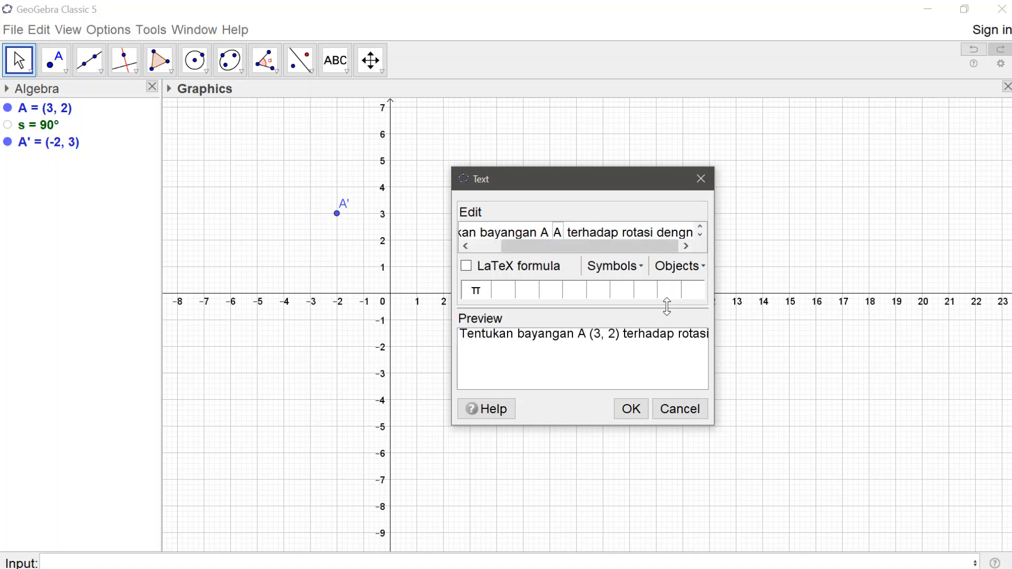
{"action": "type", "text": "t"}
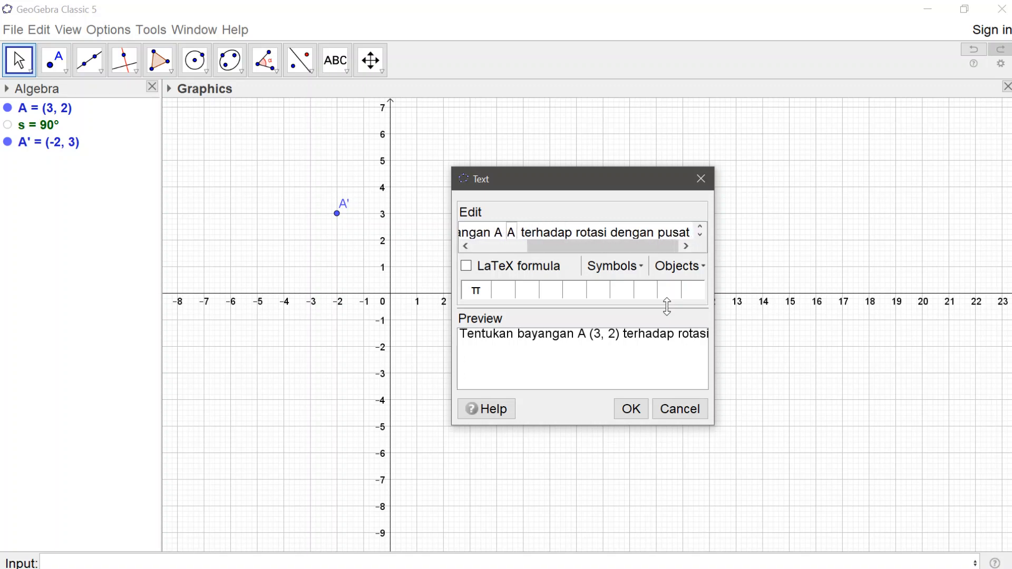
{"action": "type", "text": " (0,0)"}
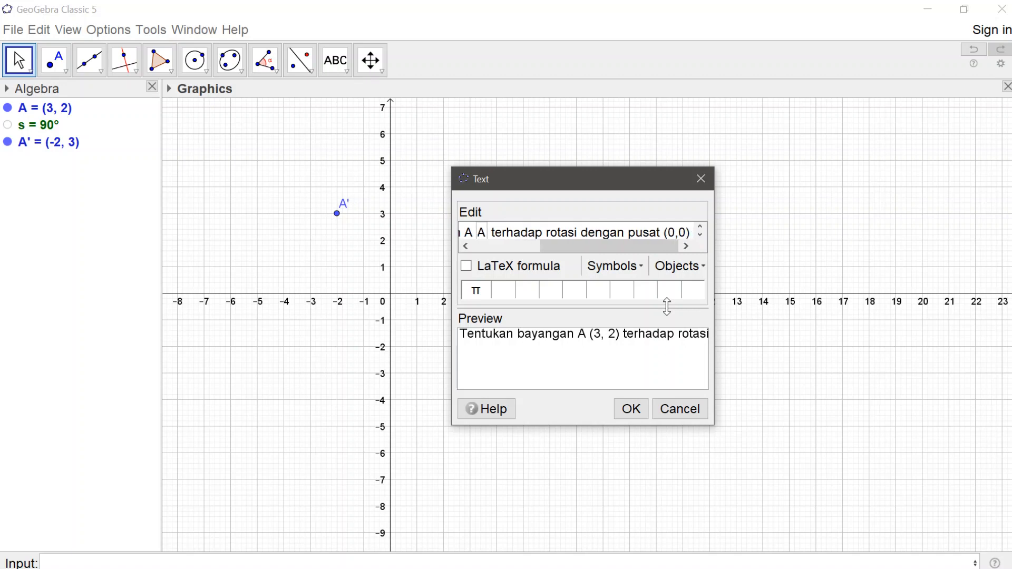
{"action": "type", "text": " sebesa"}
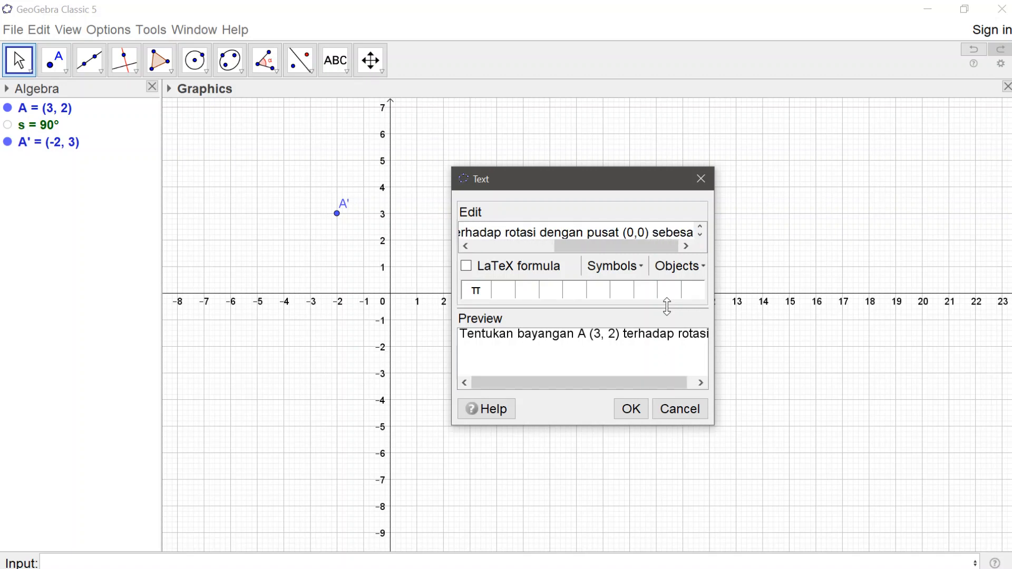
{"action": "type", "text": "r"}
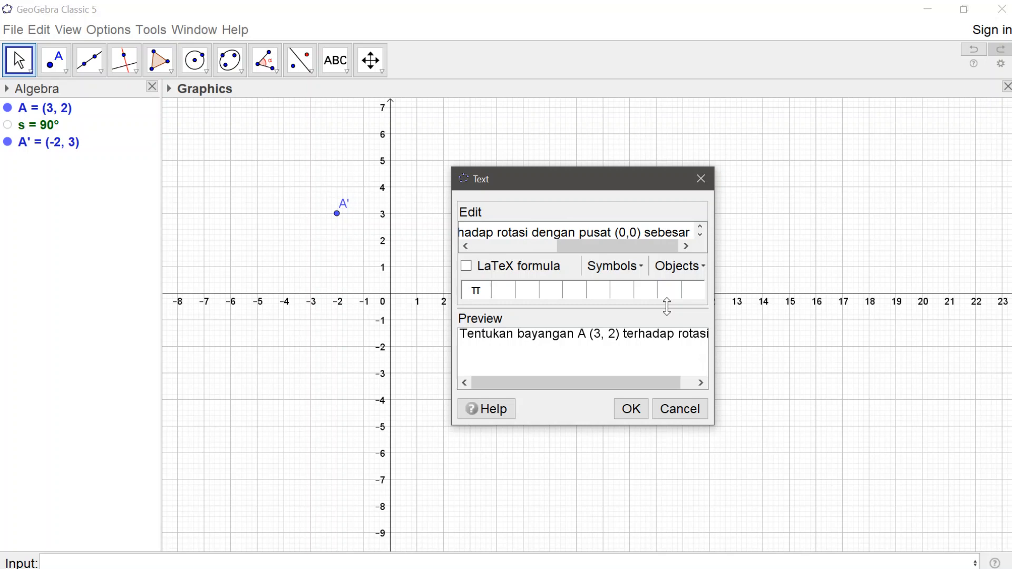
{"action": "left_click", "coordinate": [703, 266]}
{"action": "left_click", "coordinate": [672, 340]}
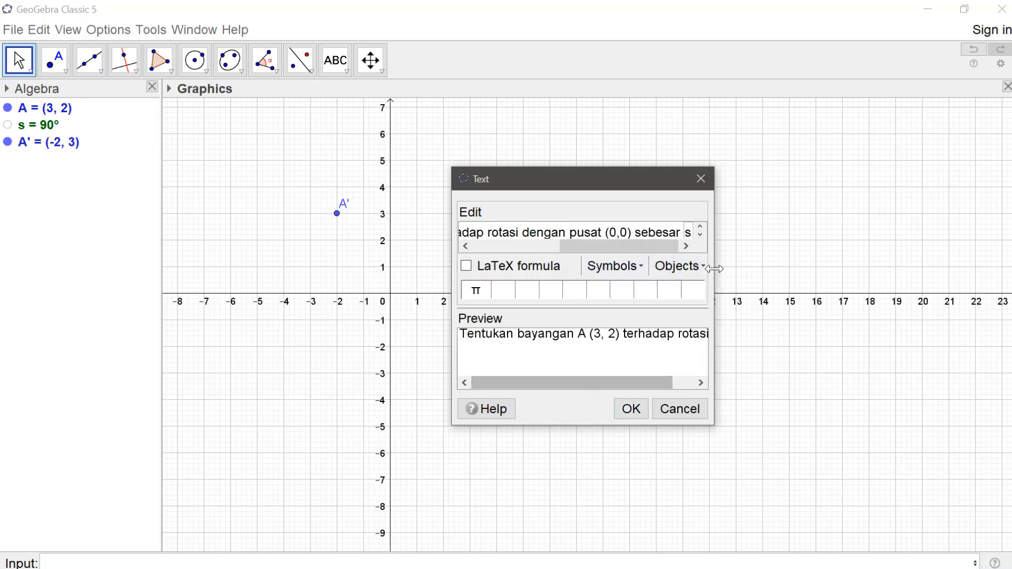
Step: Widen the text dialog to check the full sentence, place the text, and shift it slightly down and to the left
{"action": "left_click_drag", "start_coordinate": [714, 266], "coordinate": [1011, 267]}
{"action": "left_click_drag", "start_coordinate": [887, 172], "coordinate": [647, 104]}
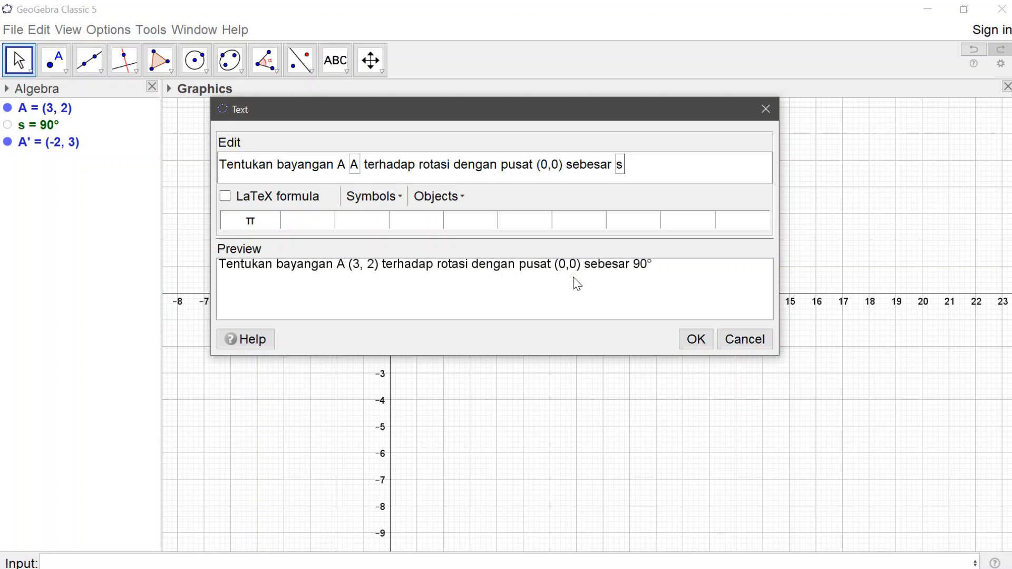
{"action": "left_click", "coordinate": [705, 342]}
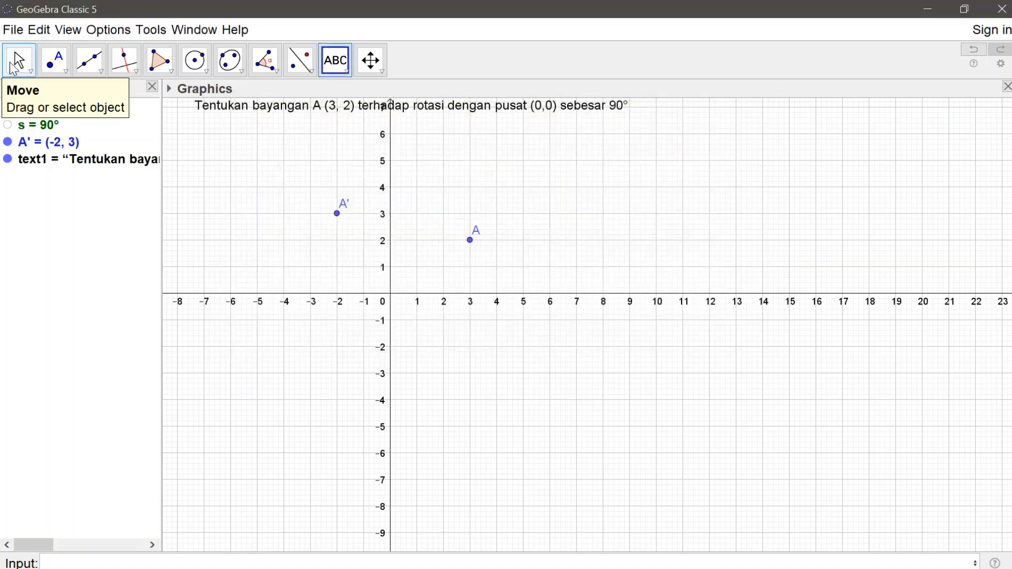
{"action": "left_click", "coordinate": [19, 60]}
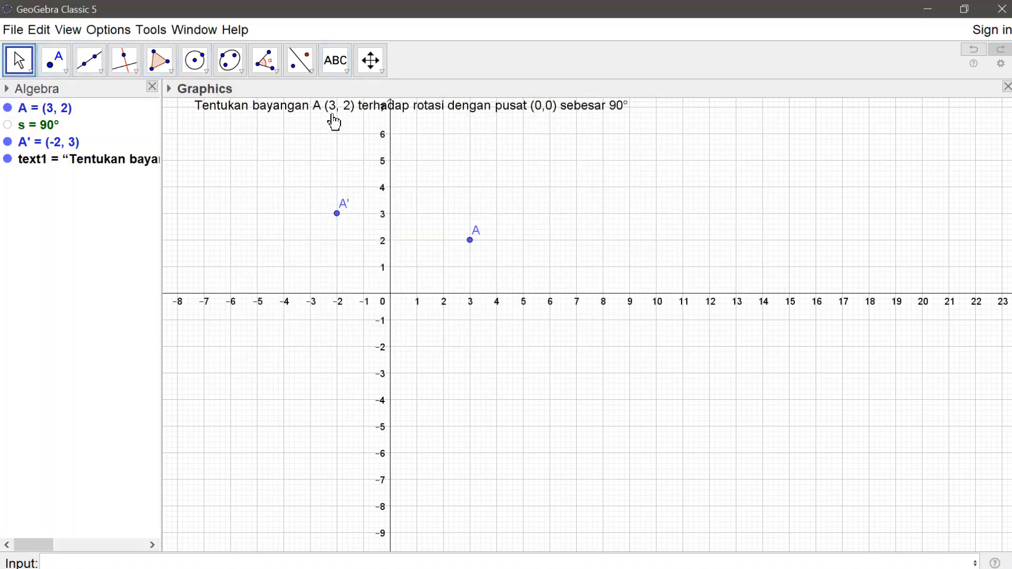
{"action": "left_click_drag", "start_coordinate": [327, 114], "coordinate": [312, 126]}
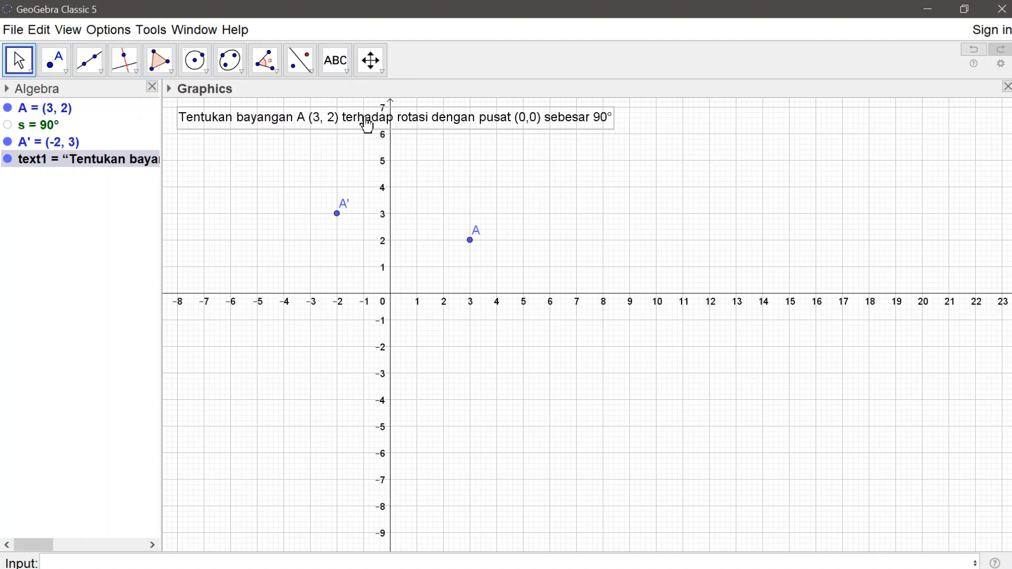
Step: Give the problem text a yellow background
{"action": "left_click", "coordinate": [169, 90]}
{"action": "left_click", "coordinate": [168, 89]}
{"action": "left_click", "coordinate": [168, 90]}
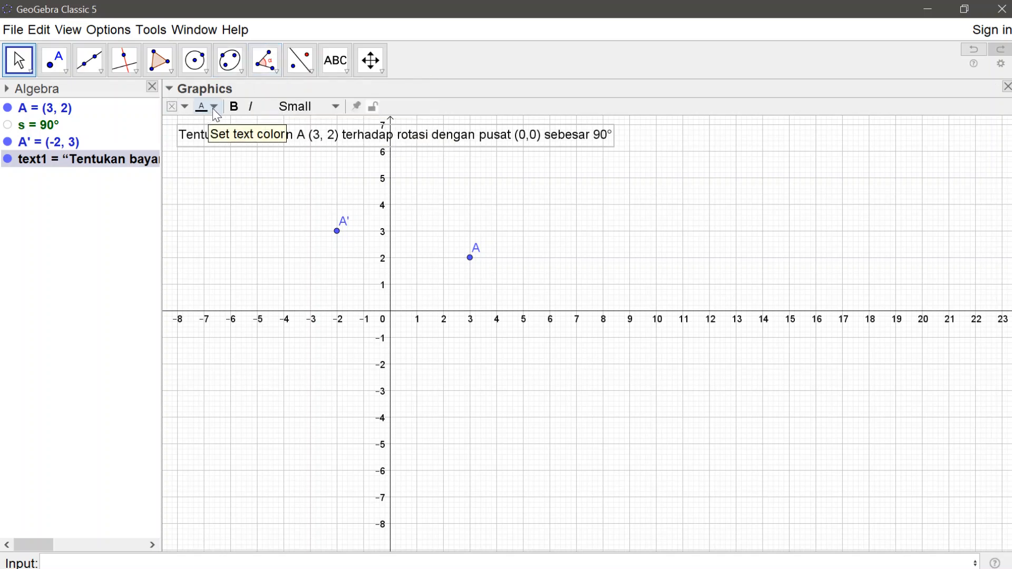
{"action": "left_click", "coordinate": [186, 106]}
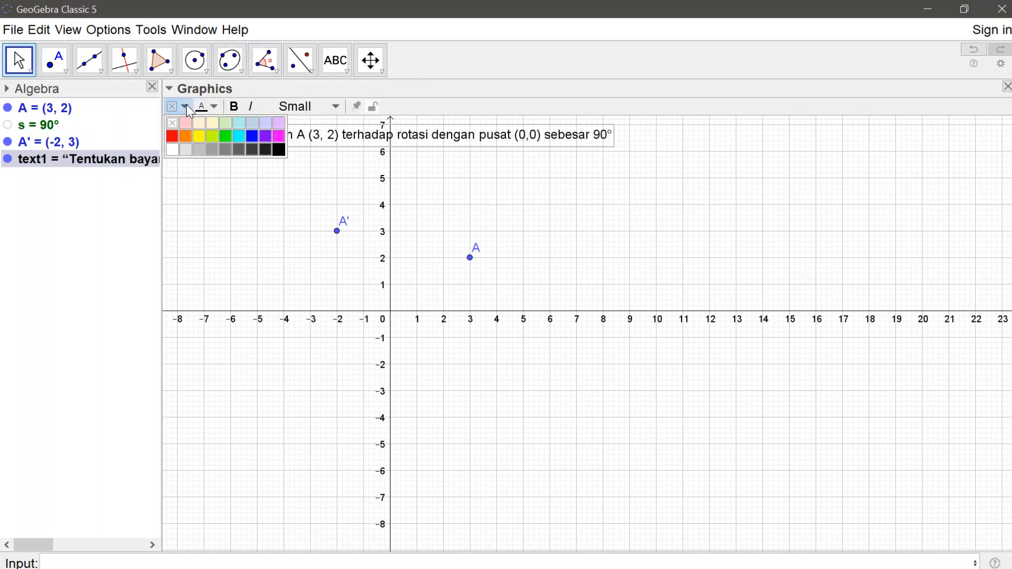
{"action": "left_click", "coordinate": [198, 136]}
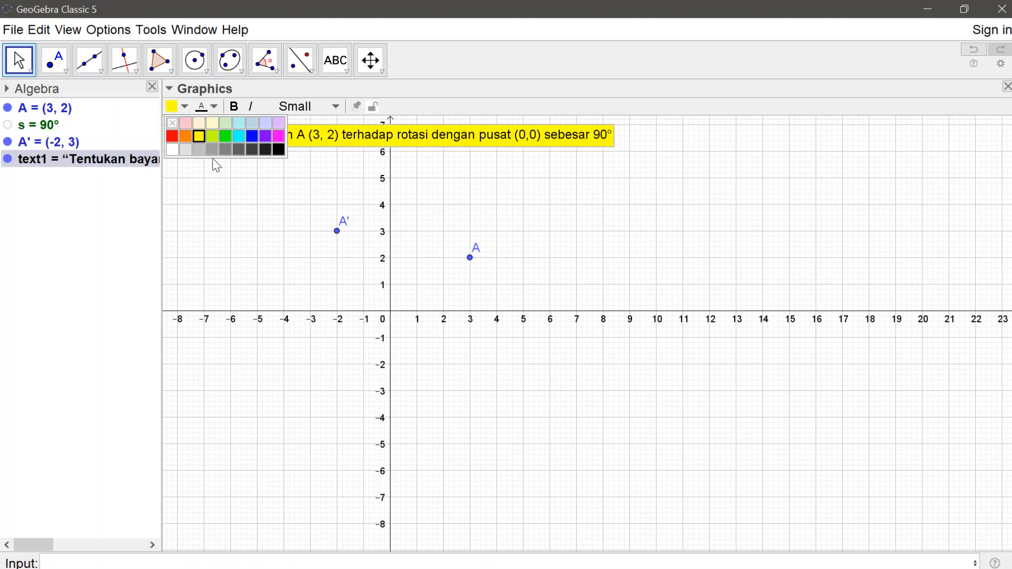
Step: Try the Medium font size on the problem text, and set it back to Small
{"action": "left_click", "coordinate": [340, 106]}
{"action": "left_click", "coordinate": [306, 185]}
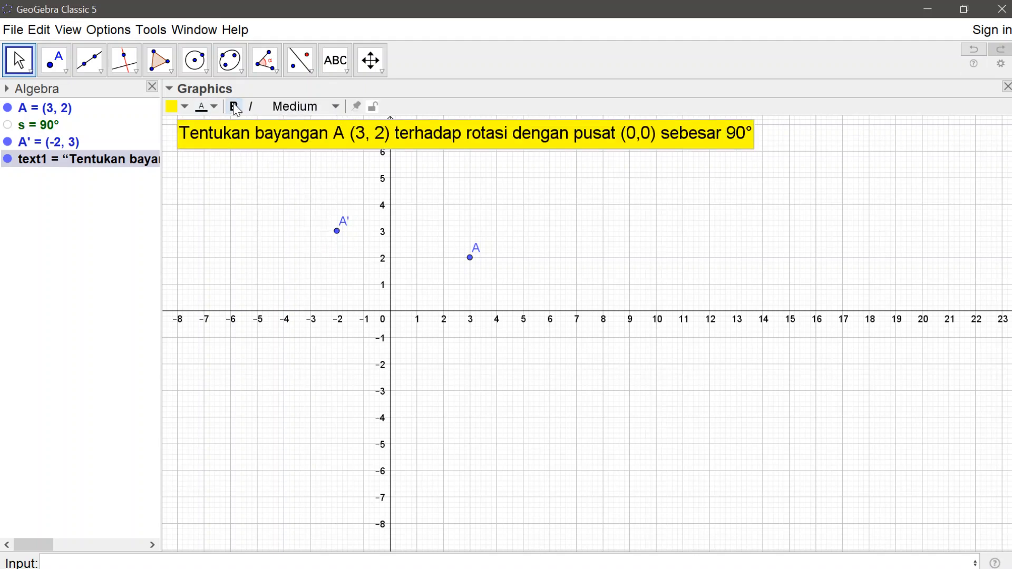
{"action": "left_click", "coordinate": [337, 106]}
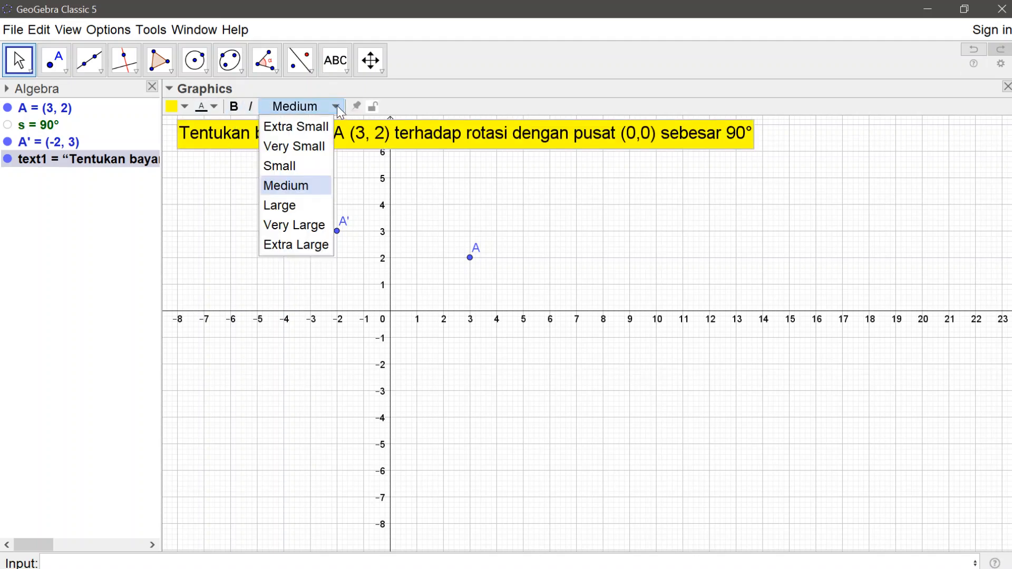
{"action": "left_click", "coordinate": [305, 167]}
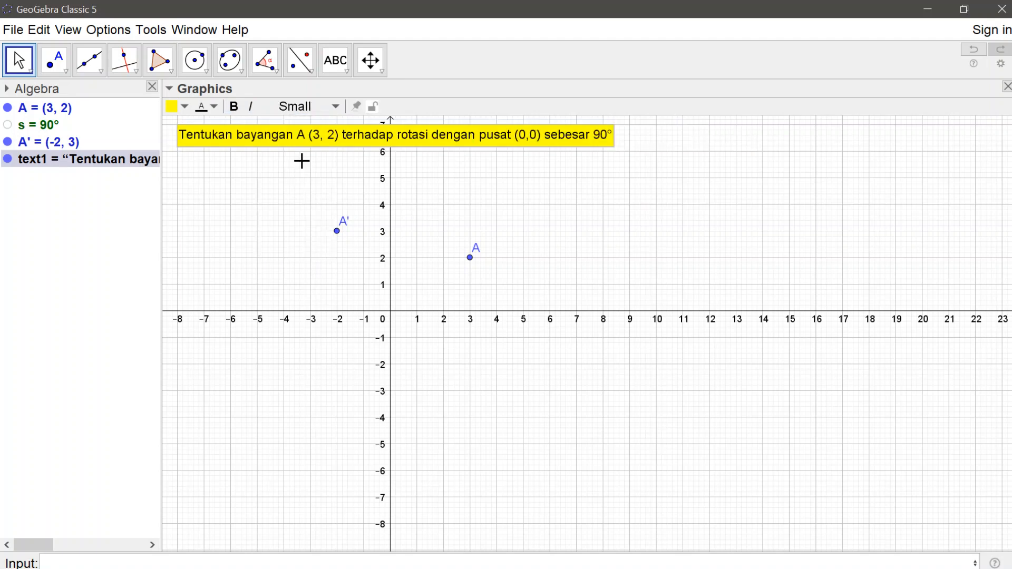
Step: Break the problem text into two lines after "rotasi", removing the leading space before "dengan"
{"action": "double_click", "coordinate": [245, 138]}
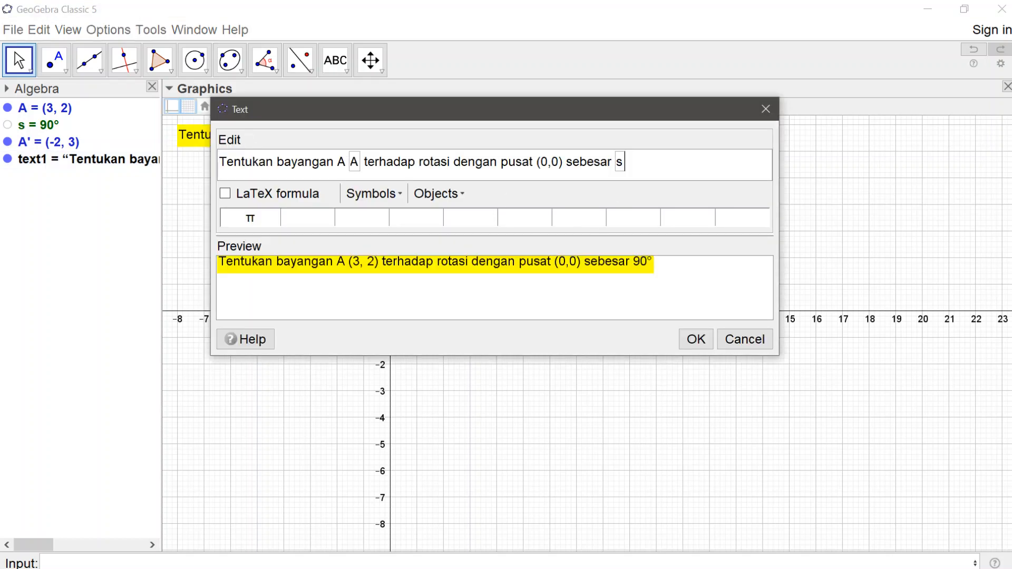
{"action": "key", "text": "ctrl+Left"}
{"action": "key", "text": "ctrl+Left"}
{"action": "key", "text": "ctrl+Left"}
{"action": "key", "text": "ctrl+Left"}
{"action": "key", "text": "Left"}
{"action": "key", "text": "Left"}
{"action": "key", "text": "Right"}
{"action": "key", "text": "Return"}
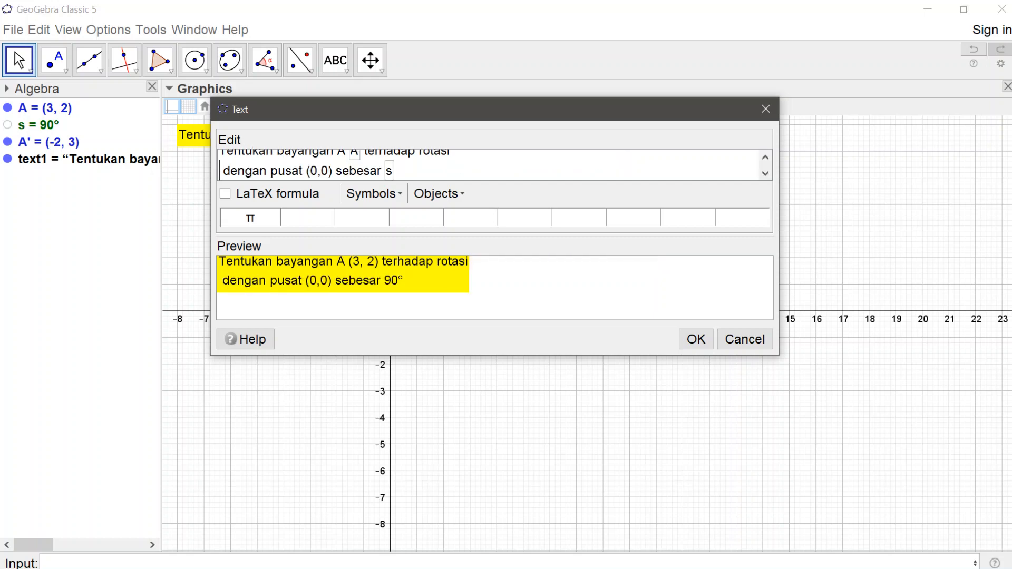
{"action": "key", "text": "BackSpace"}
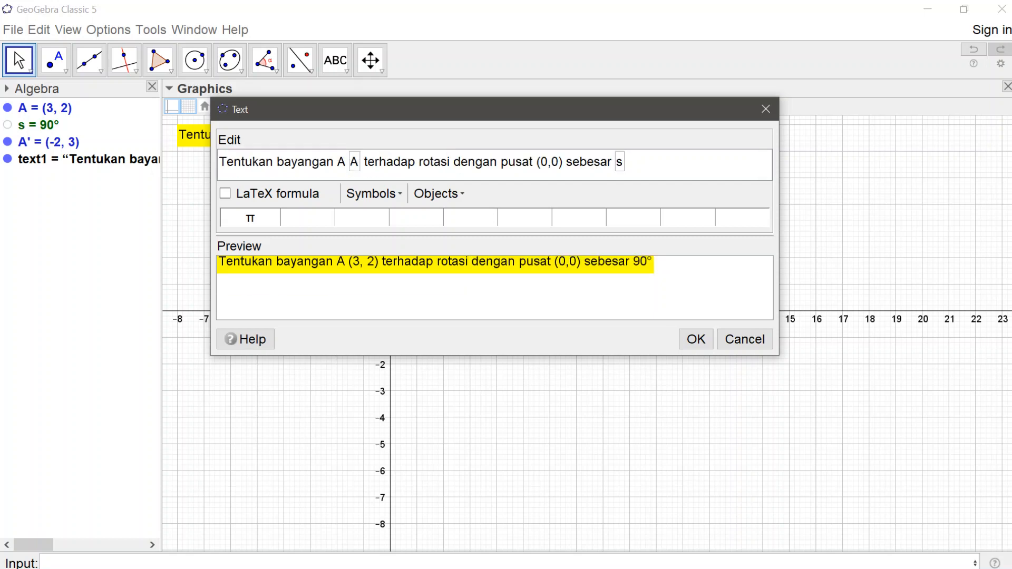
{"action": "key", "text": "Delete"}
{"action": "key", "text": "Return"}
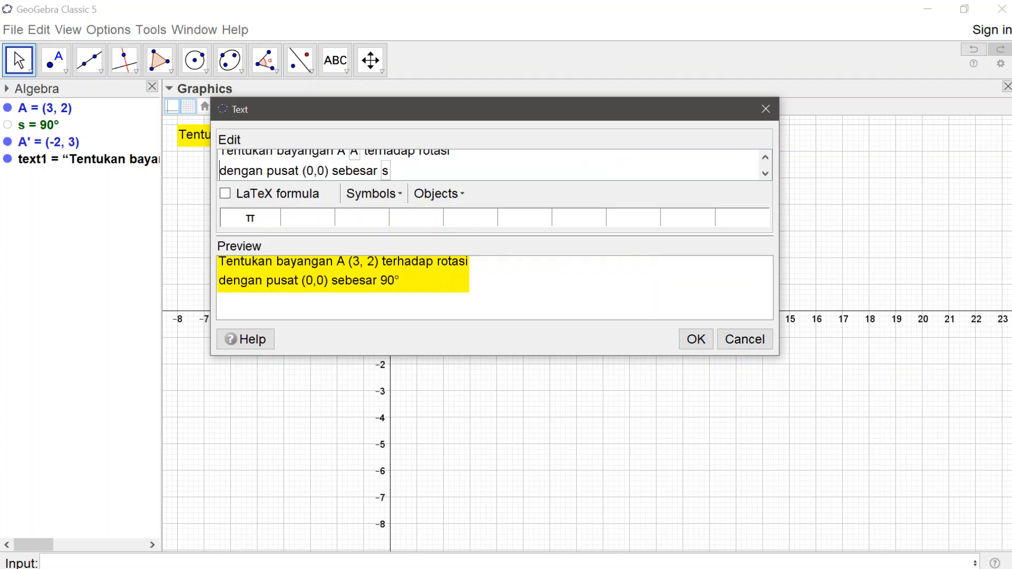
{"action": "left_click", "coordinate": [695, 346]}
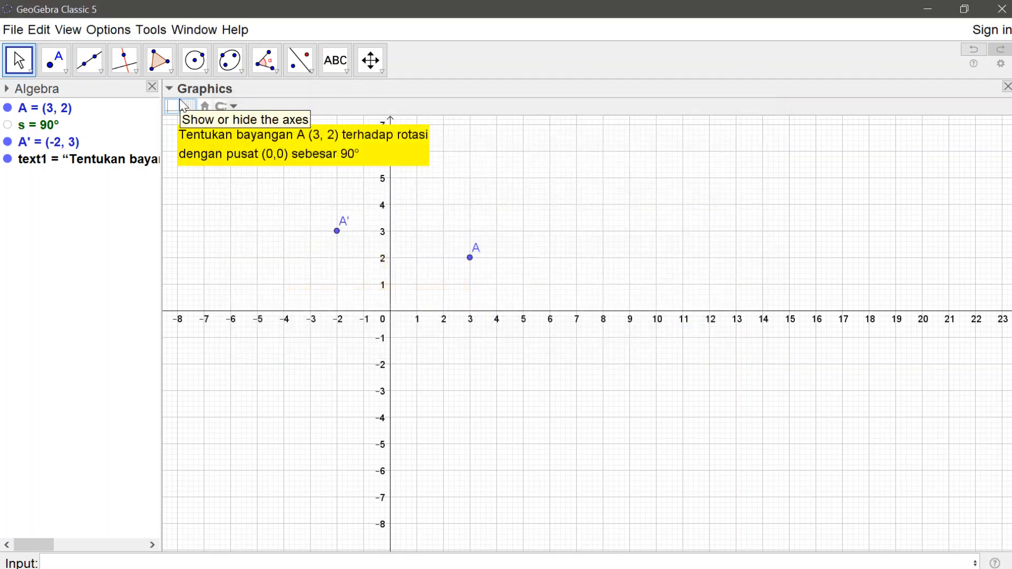
Step: Lock the yellow problem text in place and deselect it
{"action": "left_click", "coordinate": [202, 150]}
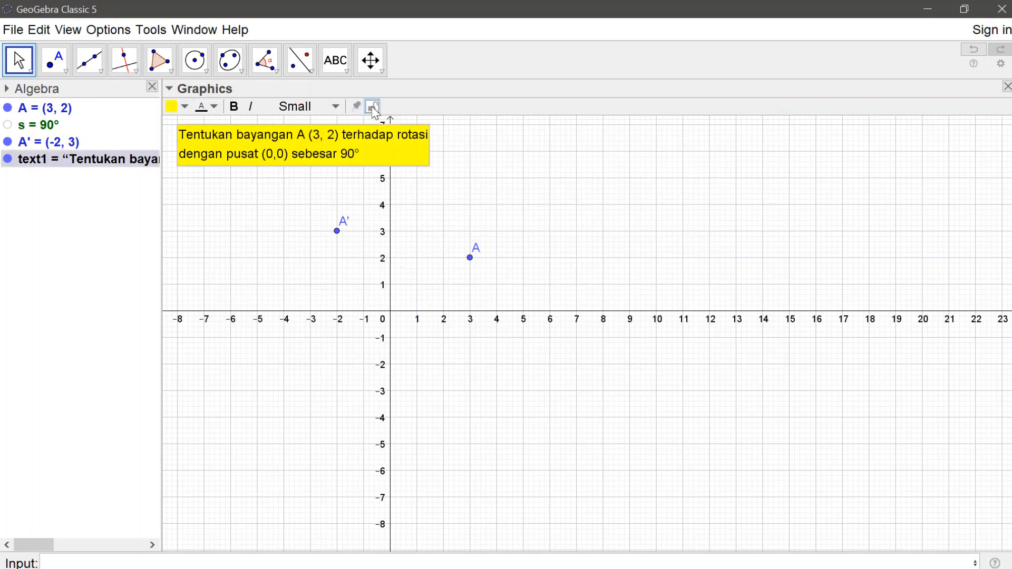
{"action": "left_click", "coordinate": [372, 107]}
{"action": "left_click", "coordinate": [537, 165]}
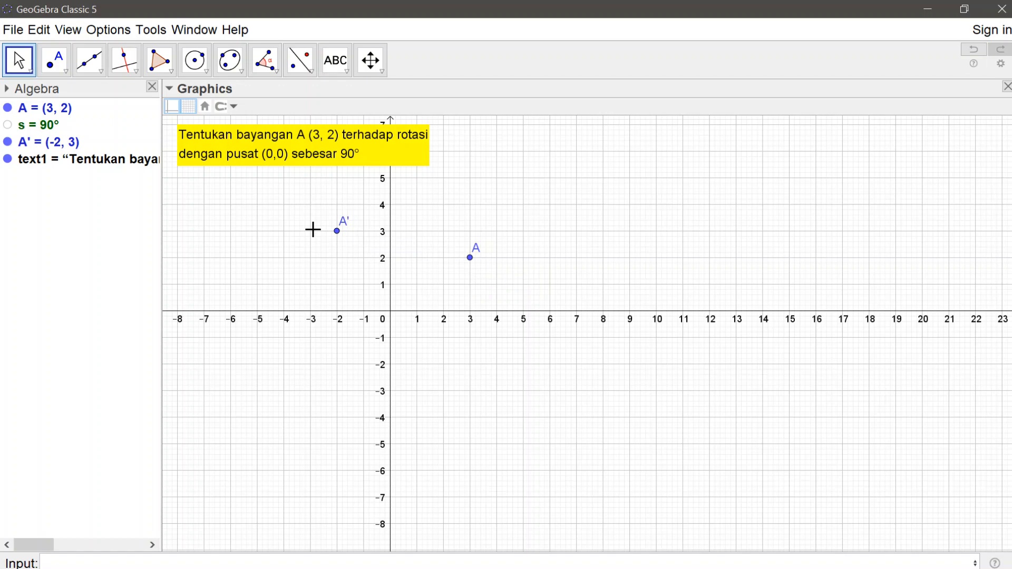
Step: Create point B at (2, 4) by entering its coordinates
{"action": "left_click", "coordinate": [74, 564]}
{"action": "type", "text": "(2, 4"}
{"action": "key", "text": "Return"}
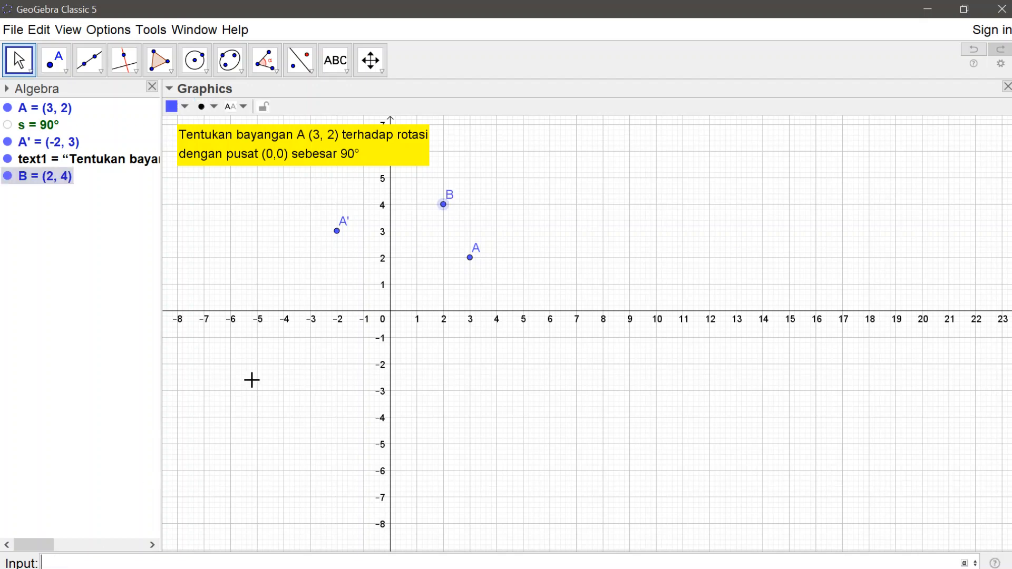
Step: Insert an input box below the problem text with the caption "A' =", linked to point B
{"action": "left_click", "coordinate": [343, 71]}
{"action": "left_click", "coordinate": [345, 231]}
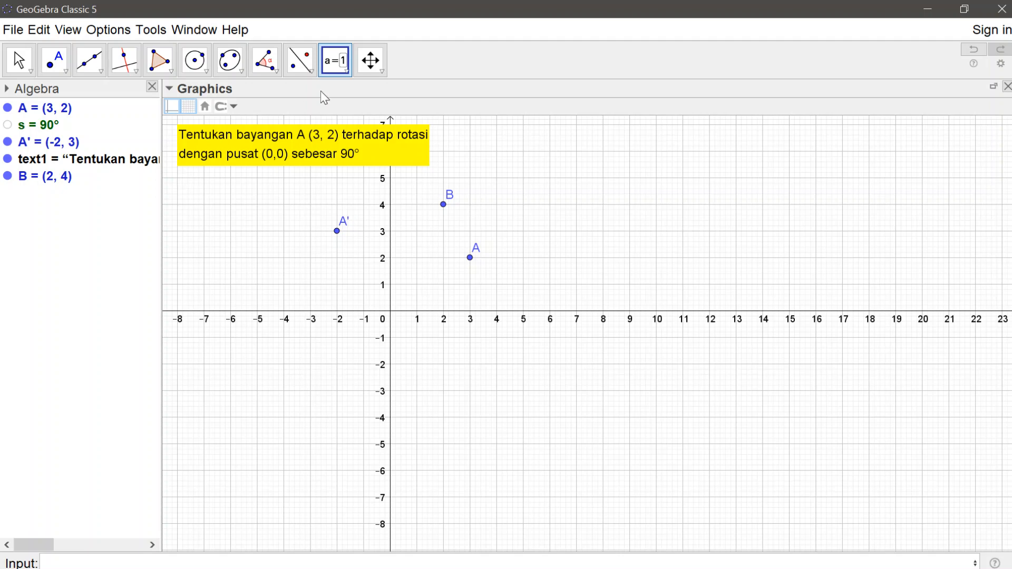
{"action": "left_click", "coordinate": [342, 70]}
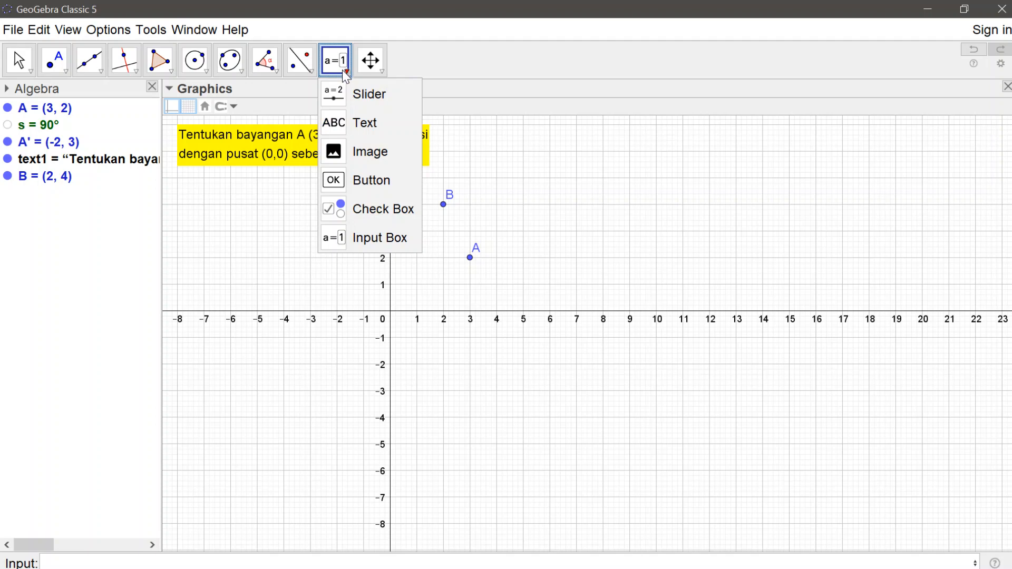
{"action": "left_click", "coordinate": [332, 237]}
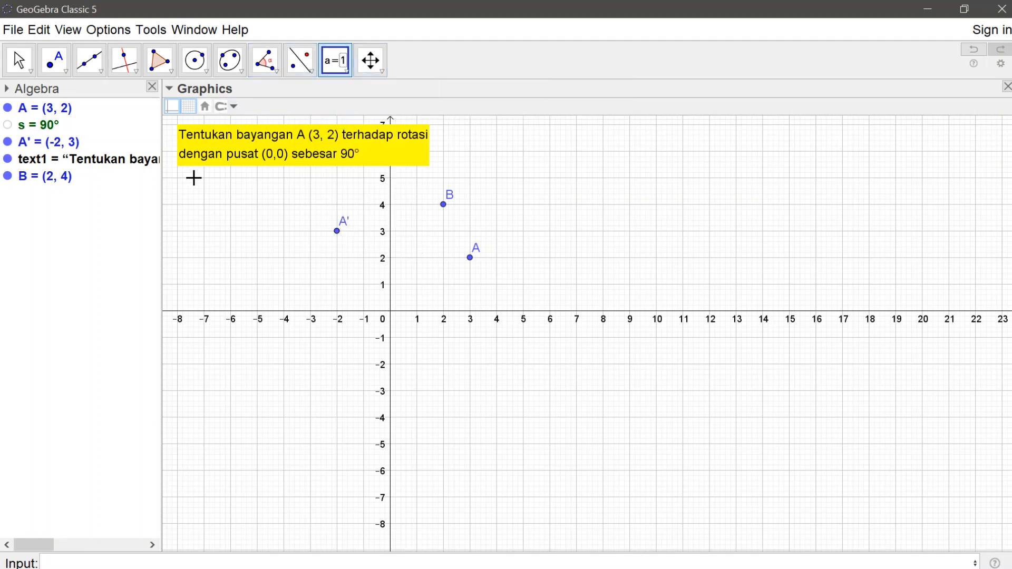
{"action": "left_click", "coordinate": [177, 179]}
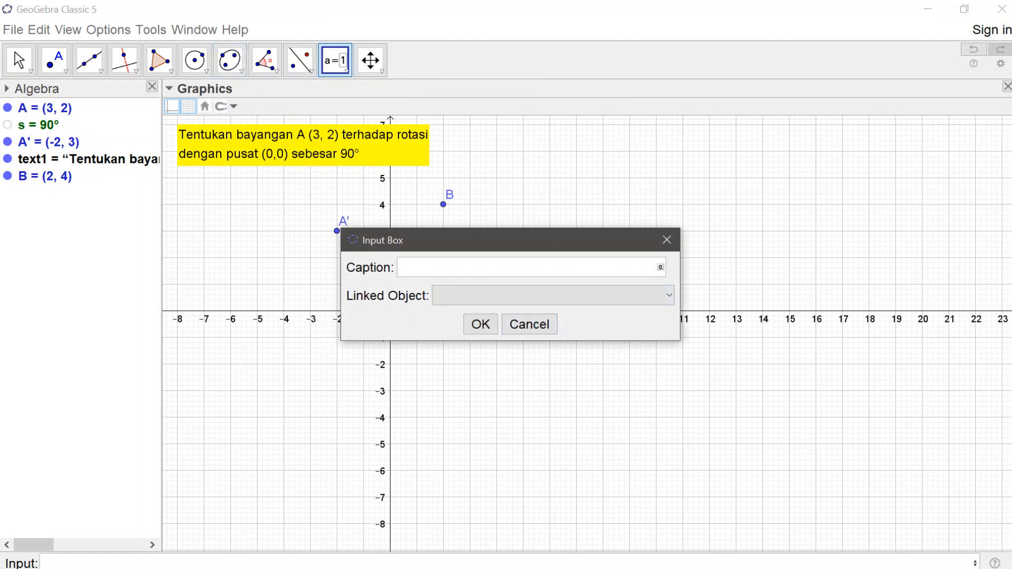
{"action": "type", "text": "A' ="}
{"action": "left_click", "coordinate": [661, 269]}
{"action": "left_click", "coordinate": [662, 243]}
{"action": "left_click", "coordinate": [669, 296]}
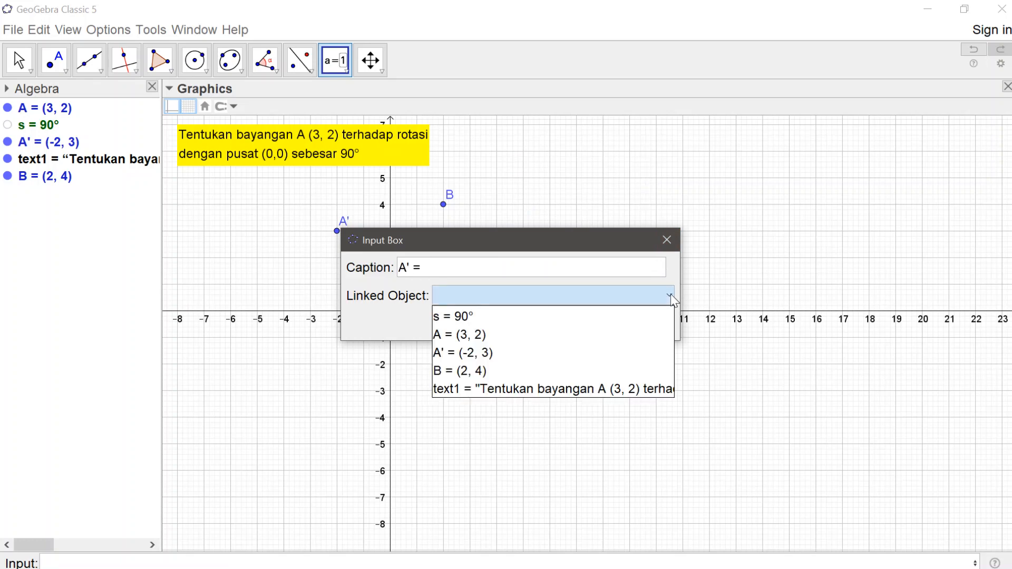
{"action": "left_click", "coordinate": [618, 364]}
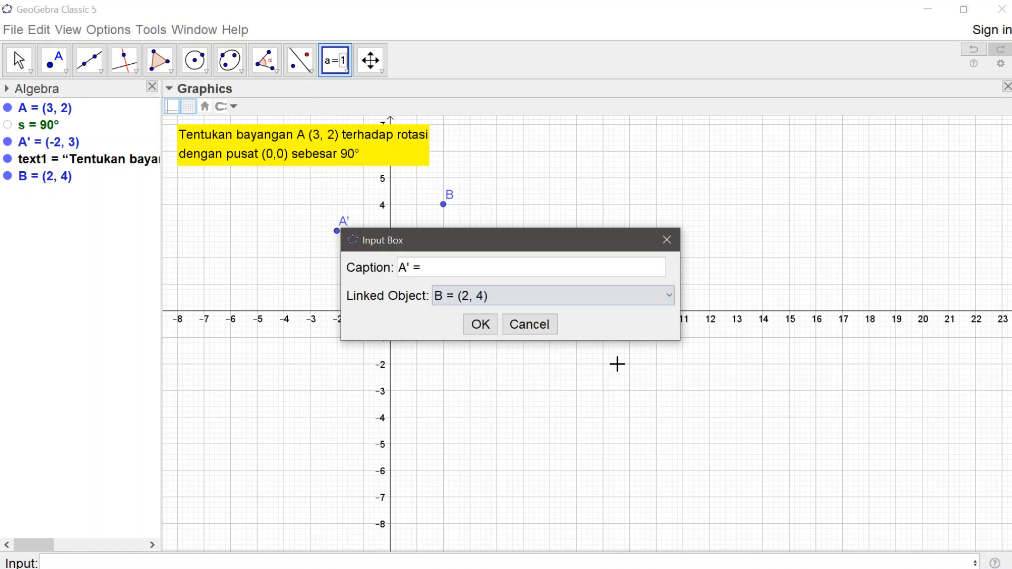
{"action": "left_click", "coordinate": [480, 324]}
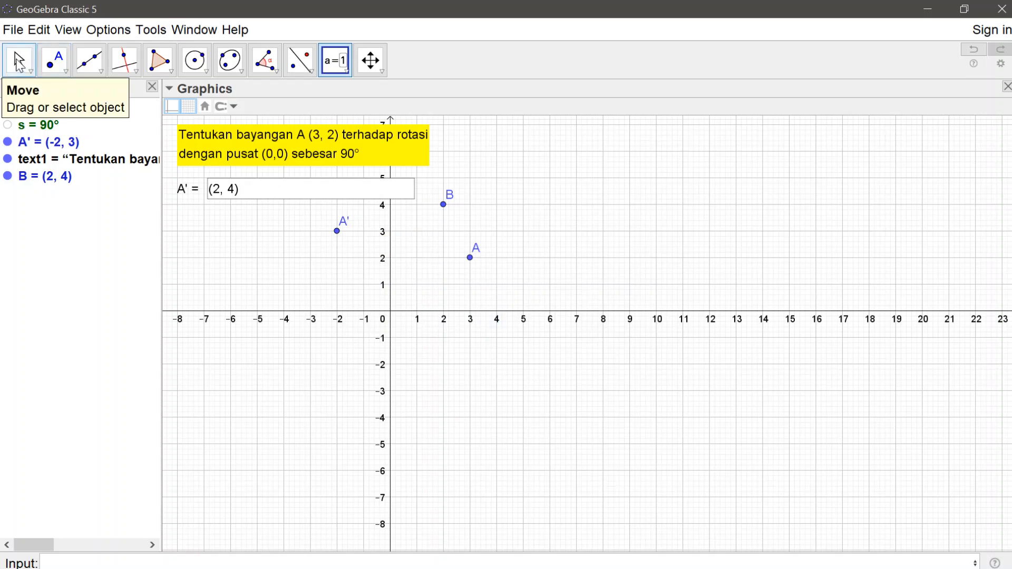
Step: Try out the input box by setting the coordinates of B to (2, -1)
{"action": "left_click", "coordinate": [20, 62]}
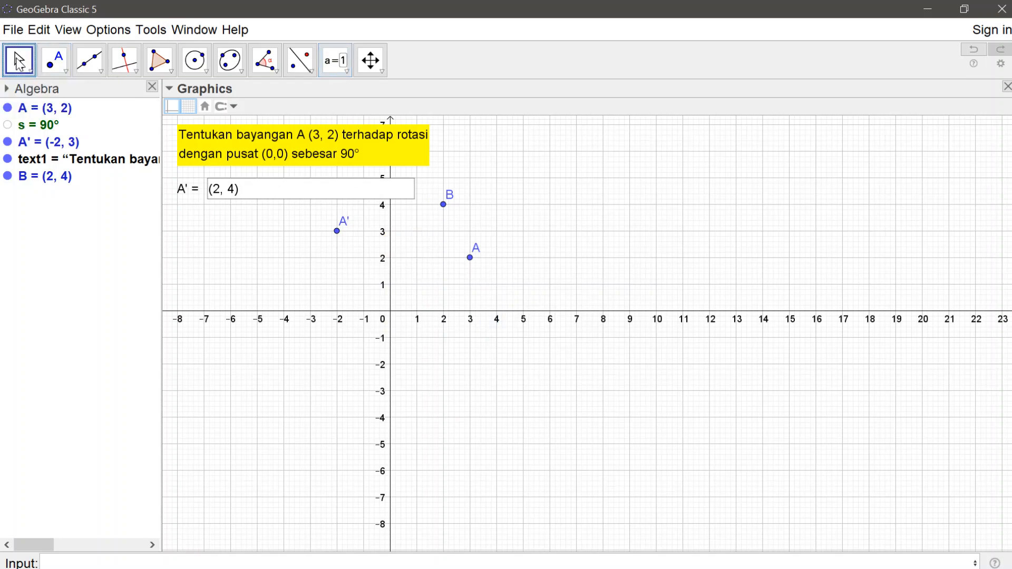
{"action": "left_click", "coordinate": [245, 190]}
{"action": "key", "text": "BackSpace"}
{"action": "key", "text": "BackSpace"}
{"action": "key", "text": "BackSpace"}
{"action": "key", "text": "BackSpace"}
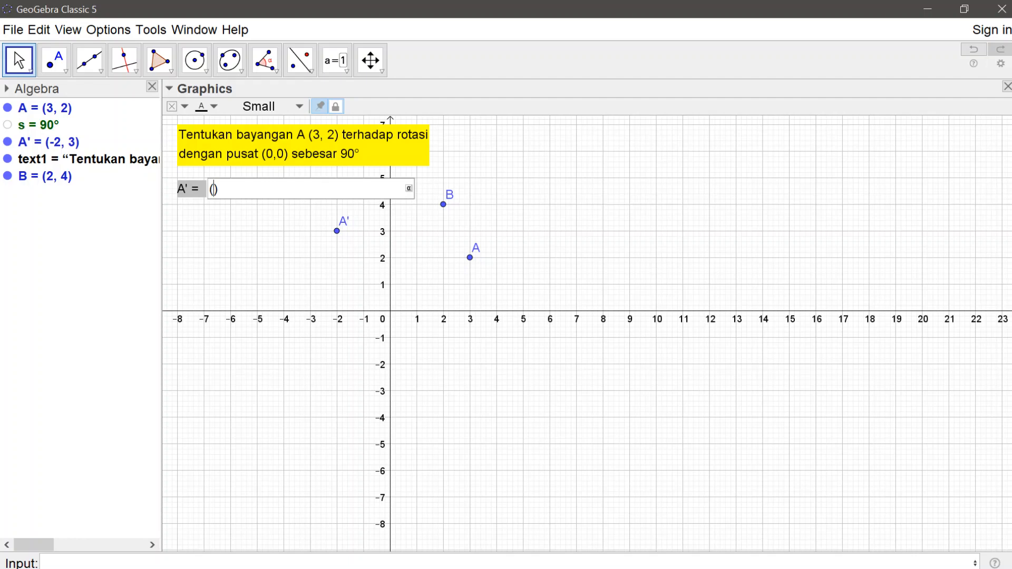
{"action": "type", "text": "2, -1"}
{"action": "key", "text": "Return"}
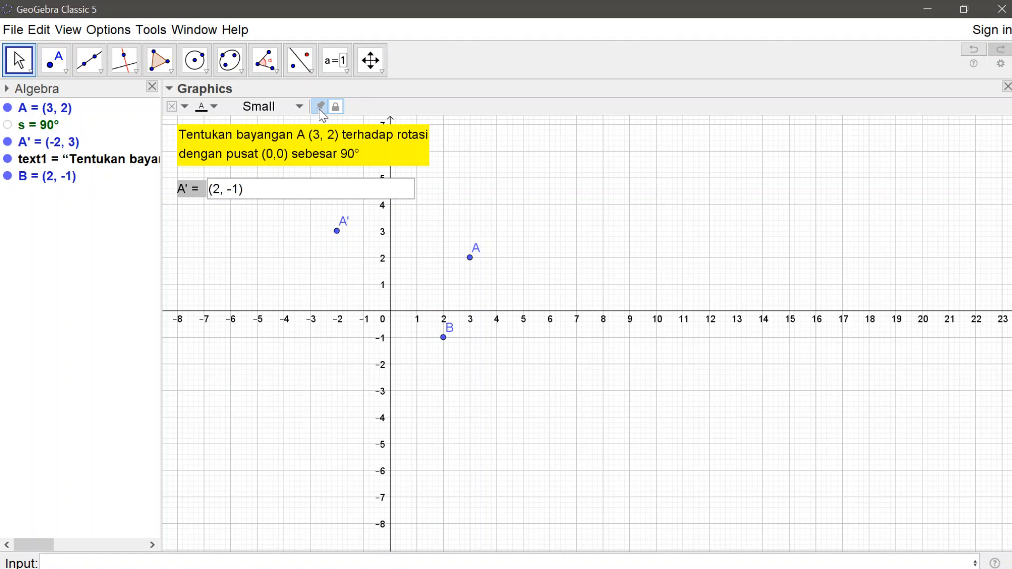
Step: Add a button captioned "Cek" below the input box, without a script
{"action": "left_click", "coordinate": [340, 73]}
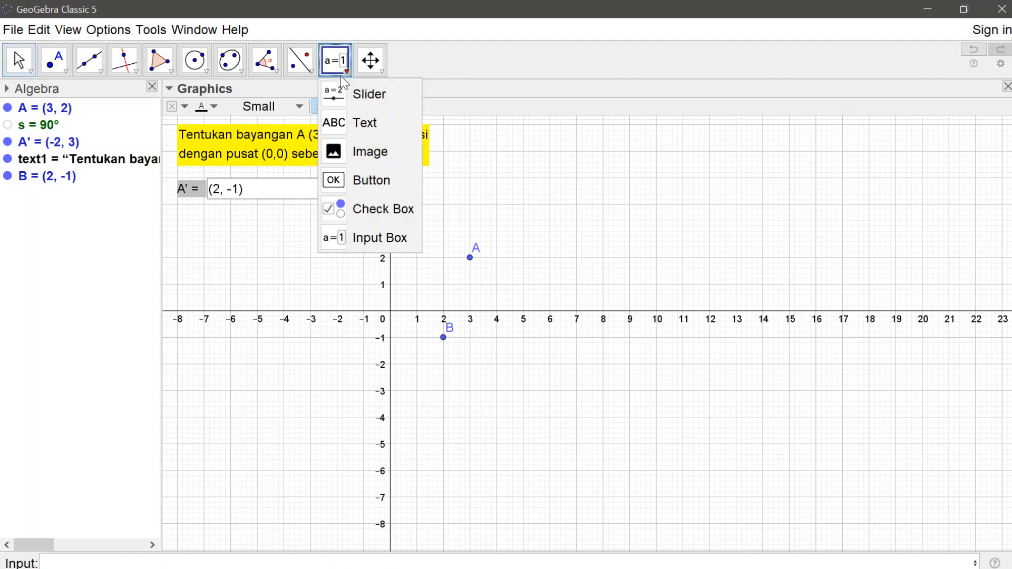
{"action": "left_click", "coordinate": [348, 186]}
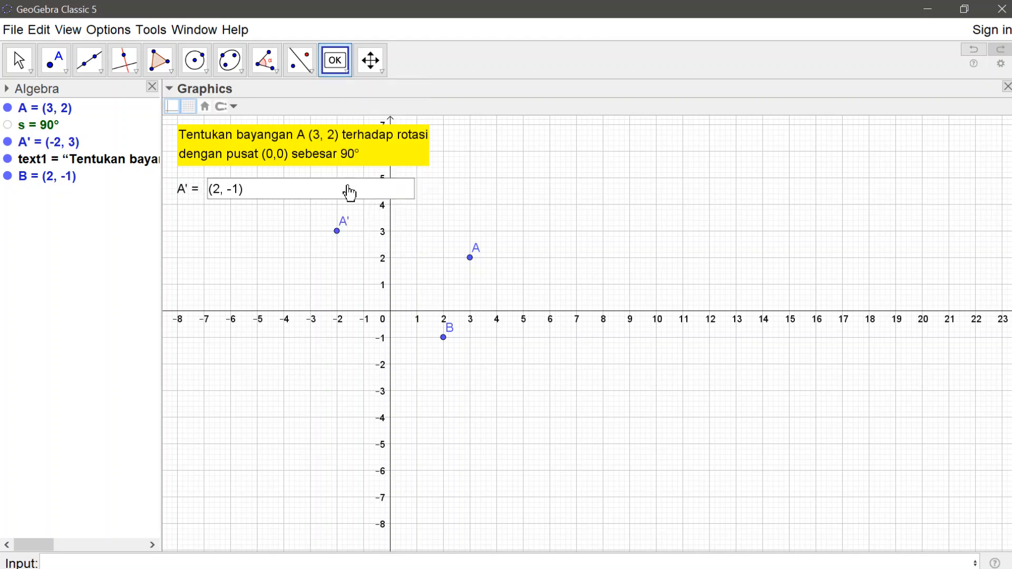
{"action": "left_click", "coordinate": [177, 232]}
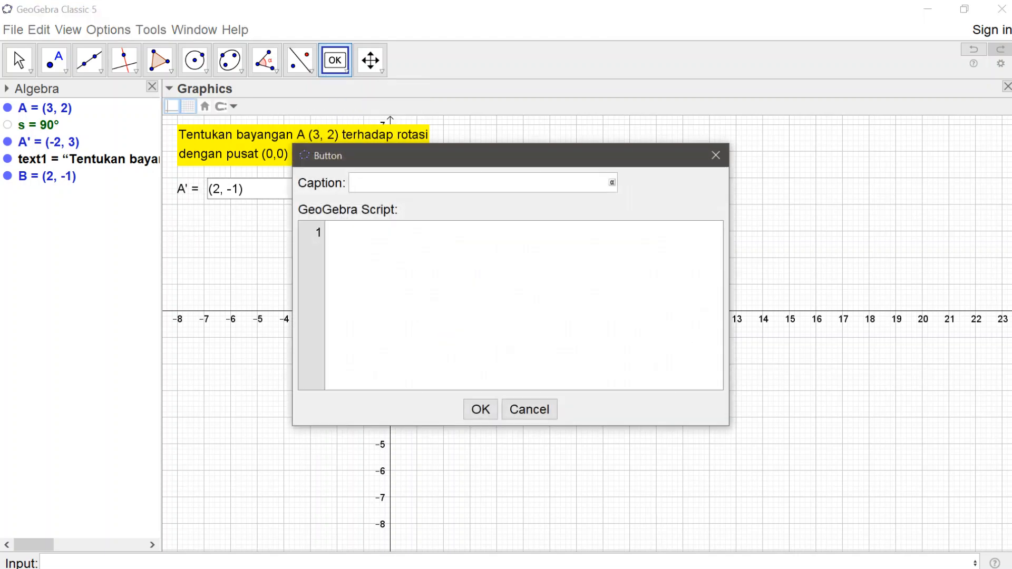
{"action": "type", "text": "ex"}
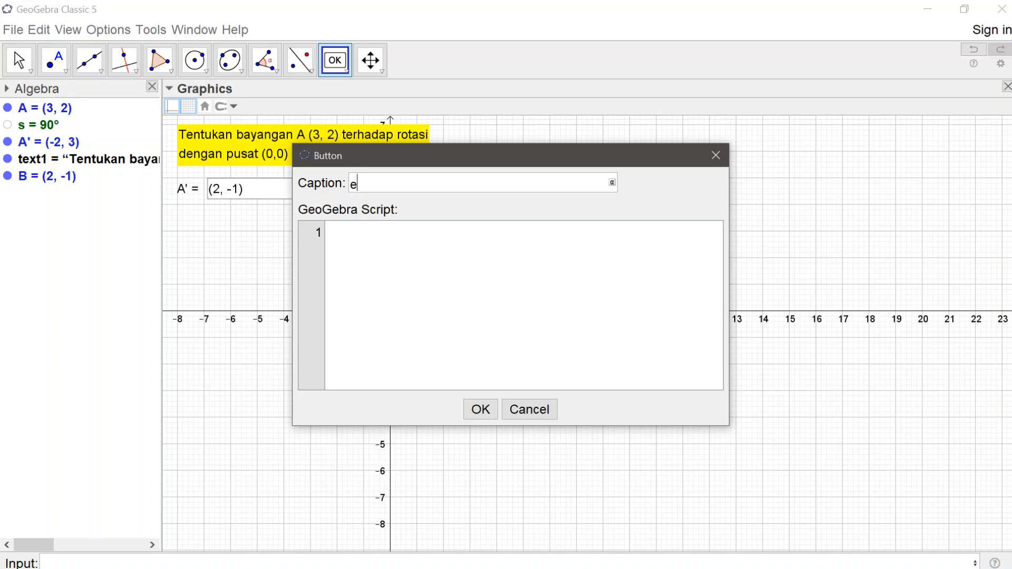
{"action": "key", "text": "BackSpace"}
{"action": "key", "text": "BackSpace"}
{"action": "type", "text": "Cek"}
{"action": "left_click", "coordinate": [481, 412]}
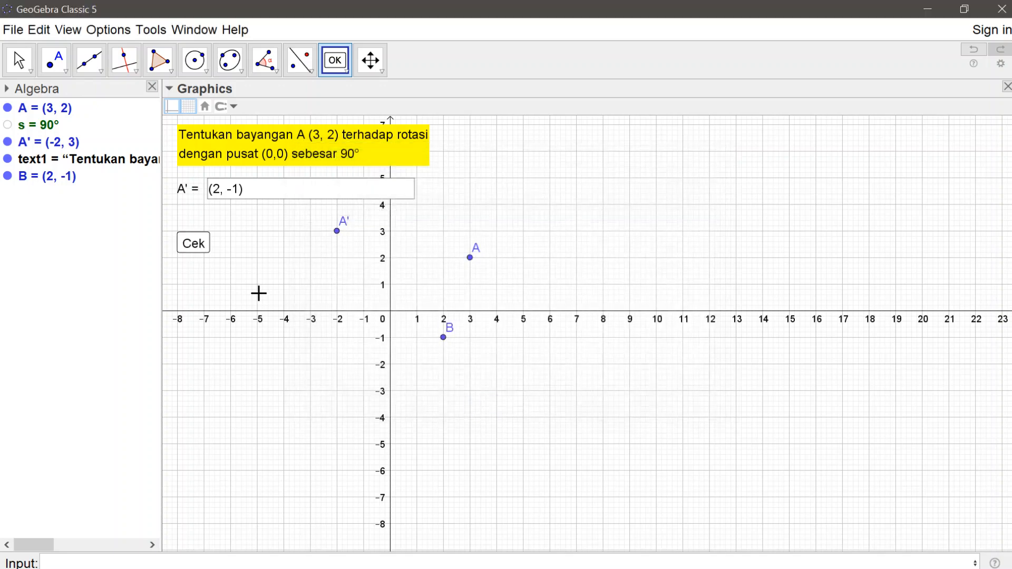
Step: Add a second button captioned "Next Problem" to the right of Cek and align it with that button
{"action": "left_click", "coordinate": [257, 235]}
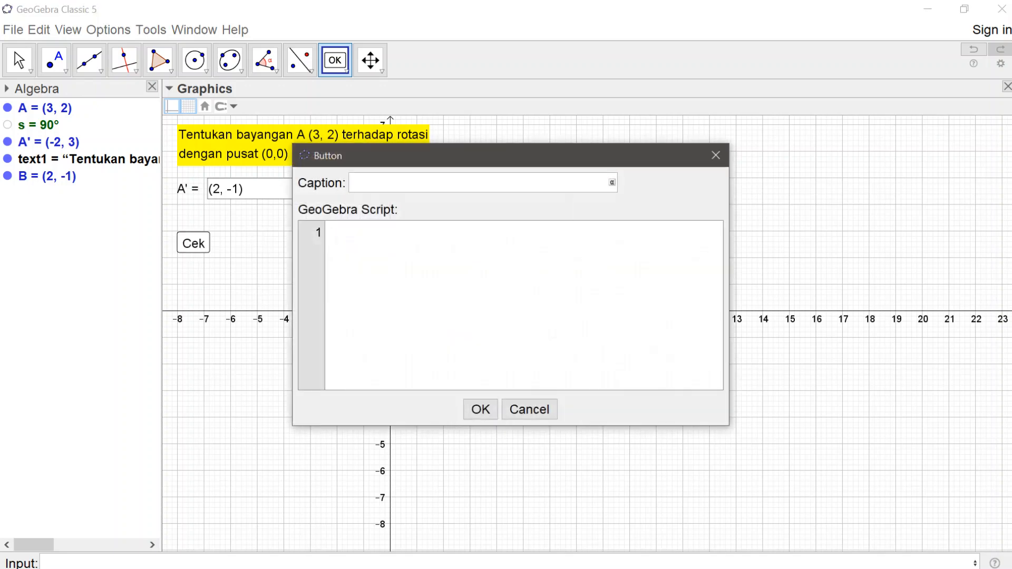
{"action": "type", "text": "Next Problem"}
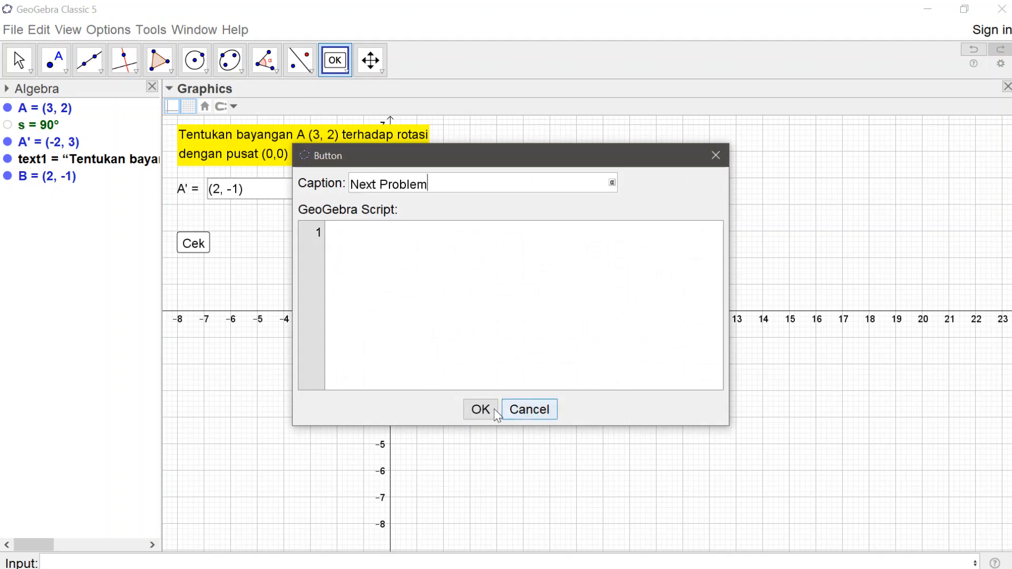
{"action": "left_click", "coordinate": [480, 409]}
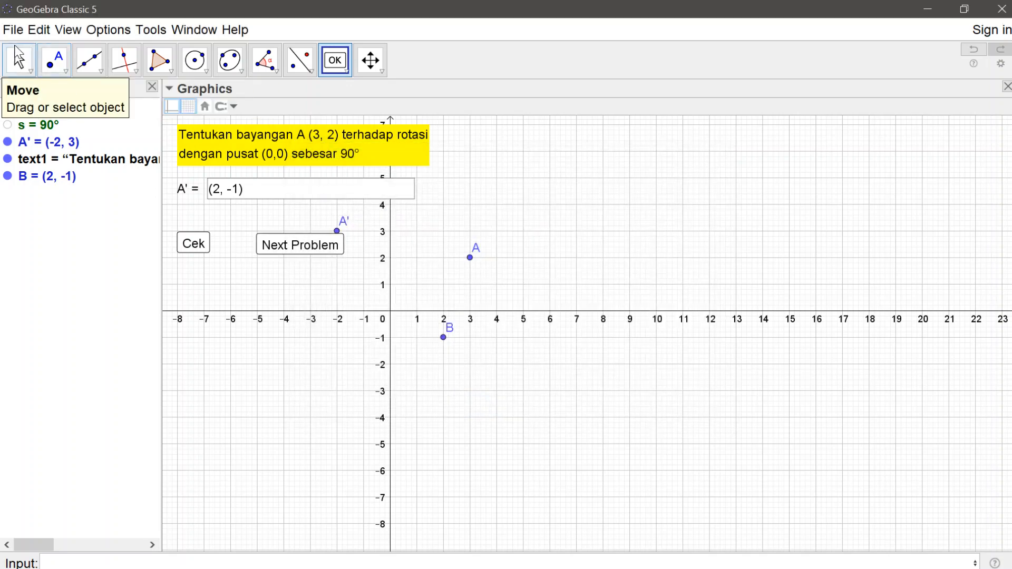
{"action": "left_click", "coordinate": [18, 59]}
{"action": "left_click_drag", "start_coordinate": [265, 256], "coordinate": [265, 247]}
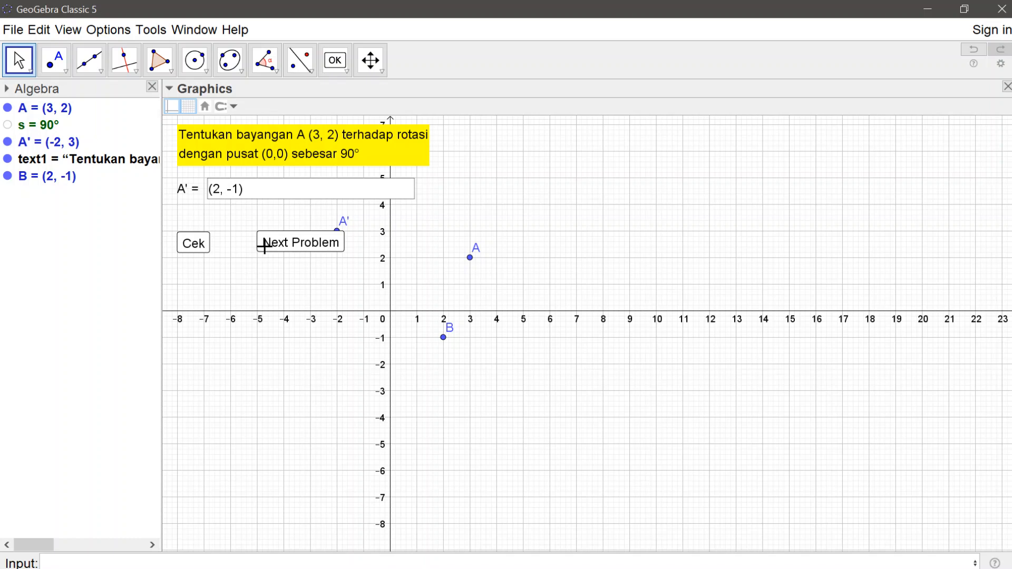
Step: Place the text "Benar" below the Cek button
{"action": "left_click", "coordinate": [344, 74]}
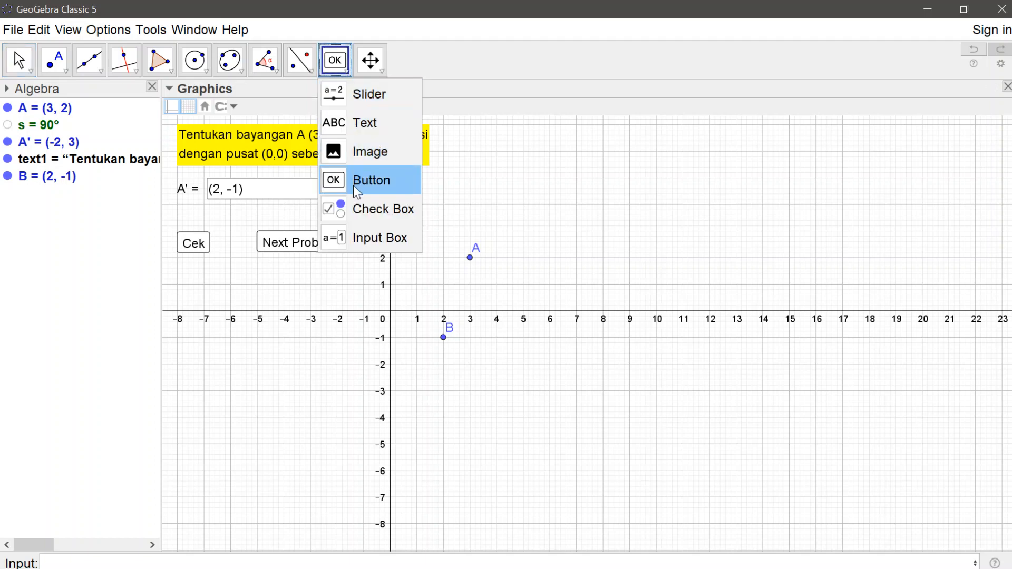
{"action": "left_click", "coordinate": [356, 130]}
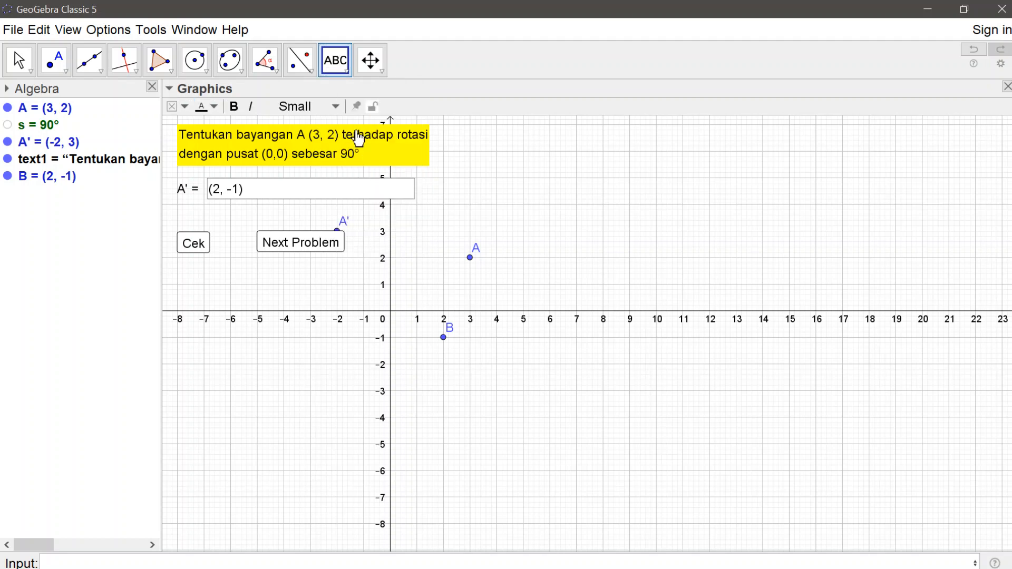
{"action": "left_click", "coordinate": [178, 287]}
{"action": "type", "text": "Benar"}
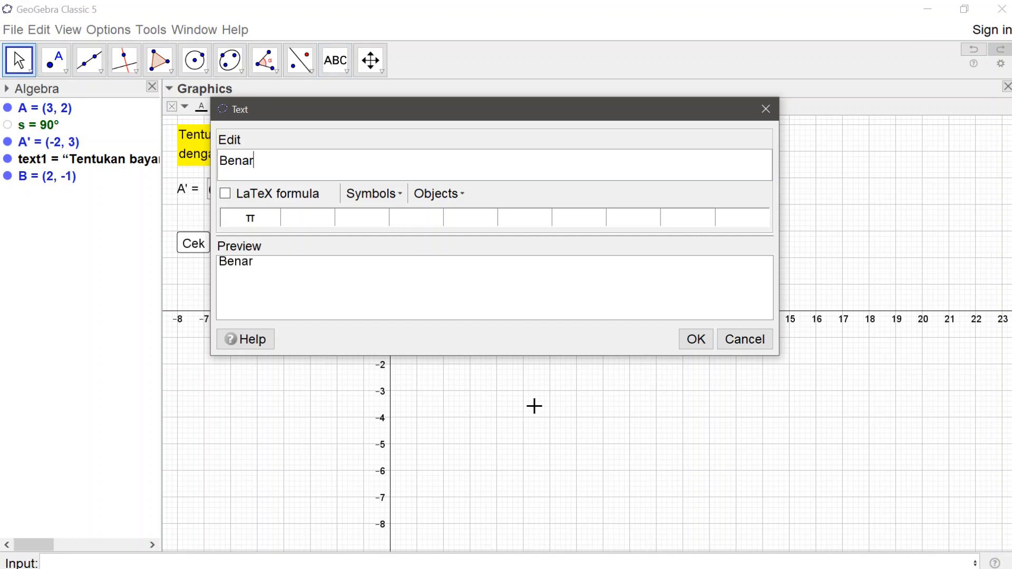
{"action": "left_click", "coordinate": [694, 339]}
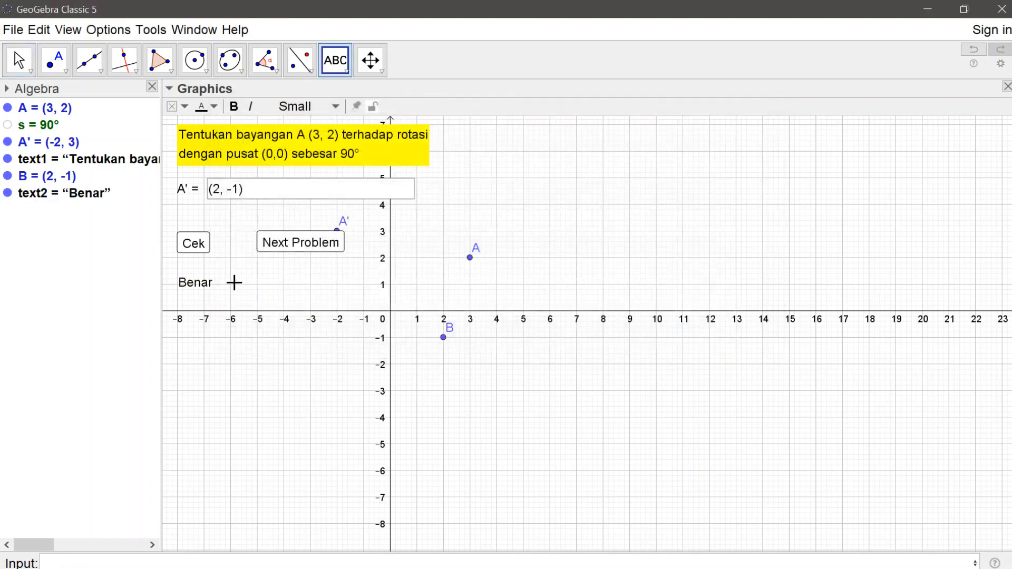
Step: Place the text "Salah" to the right of "Benar", and shift "Benar" slightly down
{"action": "left_click", "coordinate": [263, 288]}
{"action": "type", "text": "Salah"}
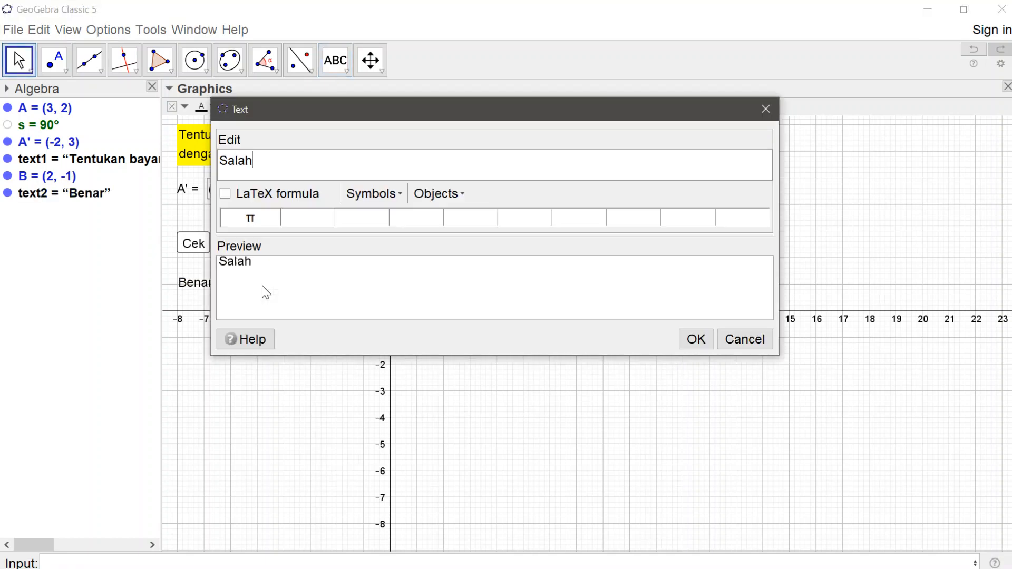
{"action": "left_click", "coordinate": [695, 340]}
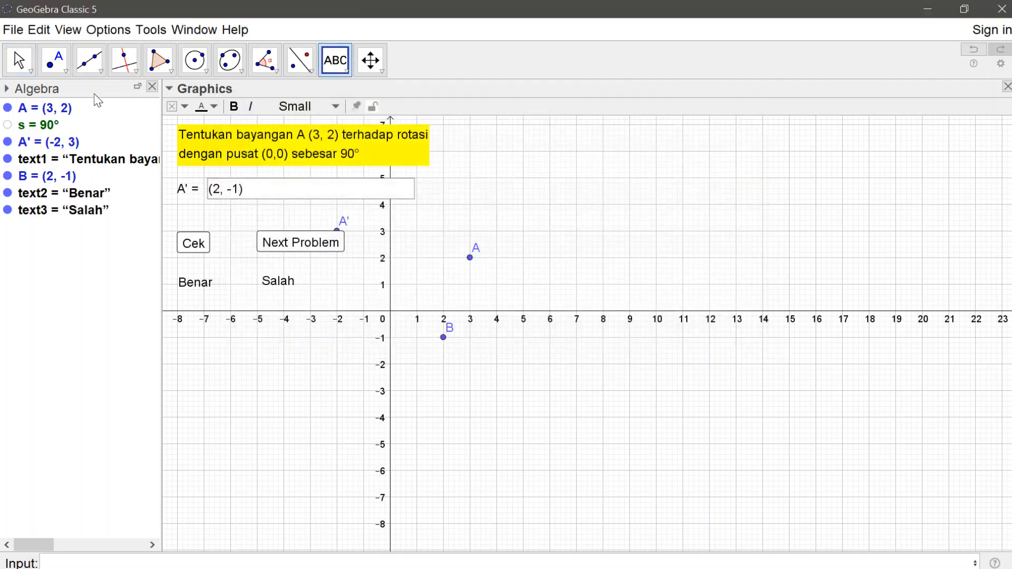
{"action": "left_click", "coordinate": [18, 60]}
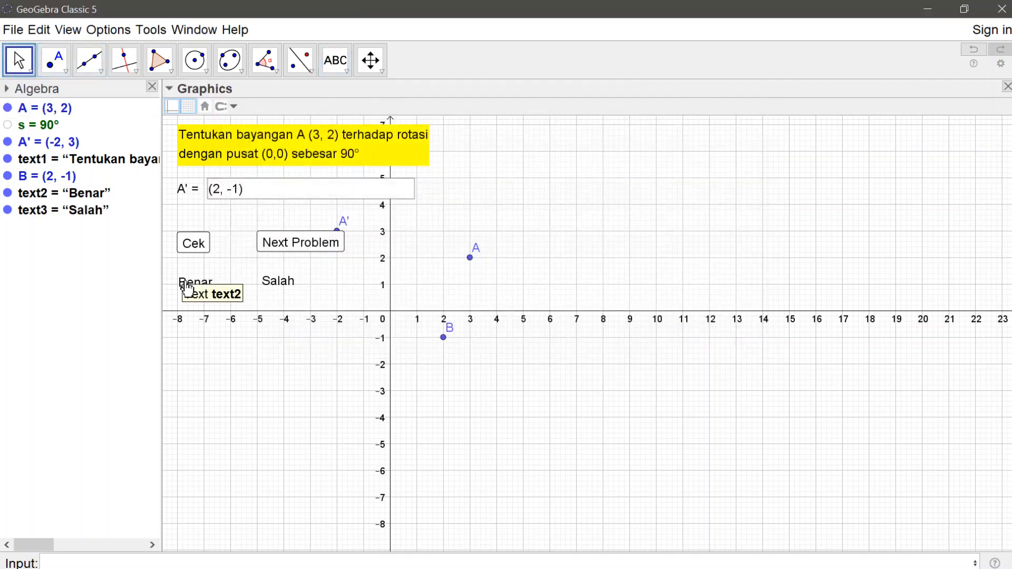
{"action": "left_click_drag", "start_coordinate": [185, 288], "coordinate": [187, 301]}
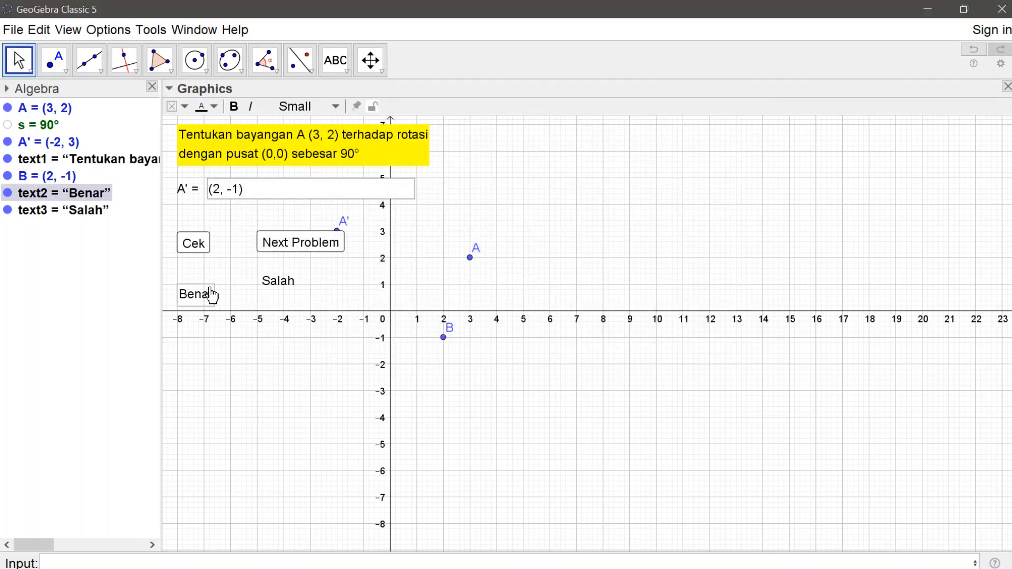
Step: Move the text "Salah" down so that it sits level with "Benar"
{"action": "left_click", "coordinate": [264, 282]}
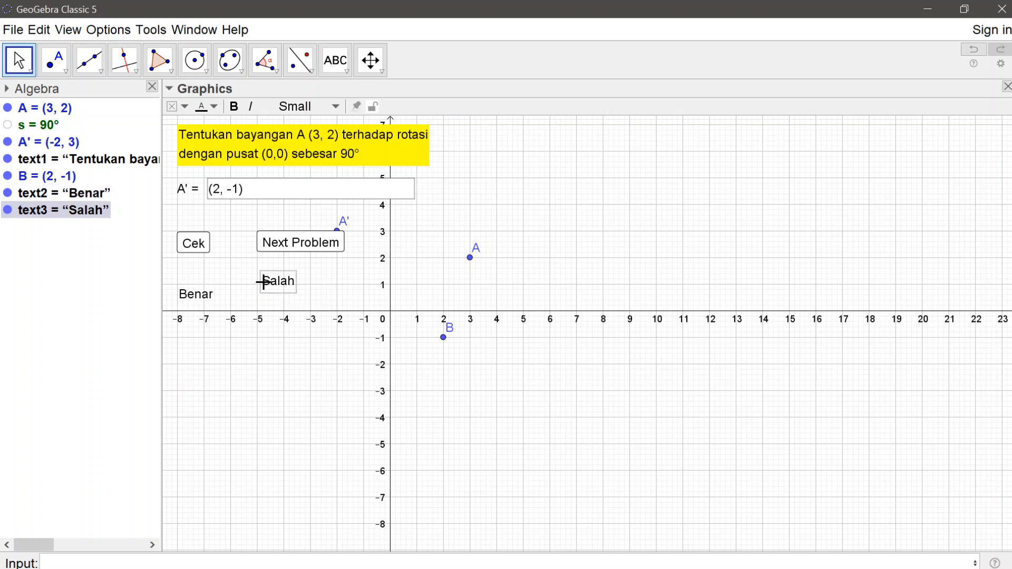
{"action": "left_click_drag", "start_coordinate": [264, 282], "coordinate": [262, 294]}
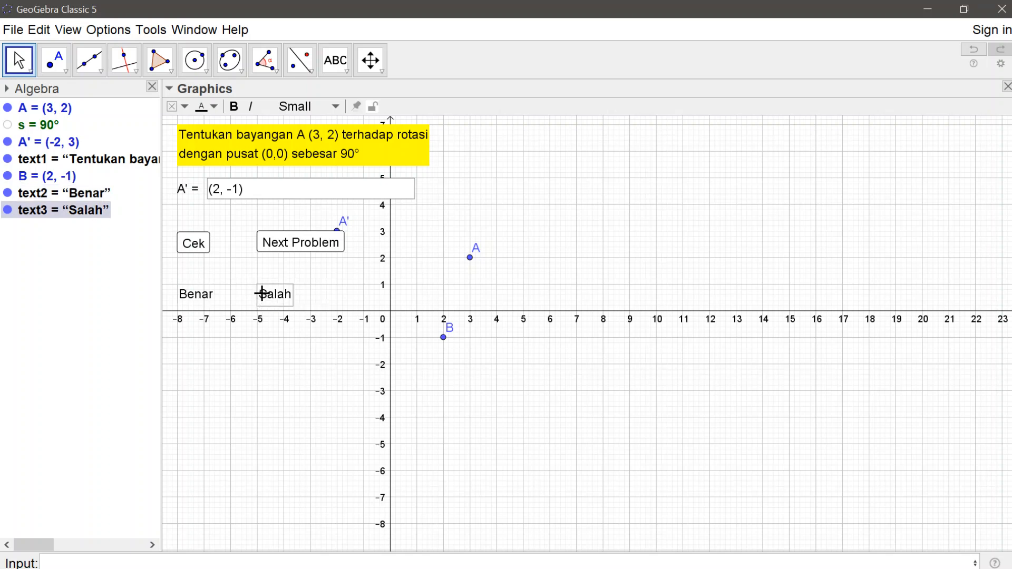
Step: Lock the text "Benar" in its position and give it a green background
{"action": "left_click", "coordinate": [187, 294]}
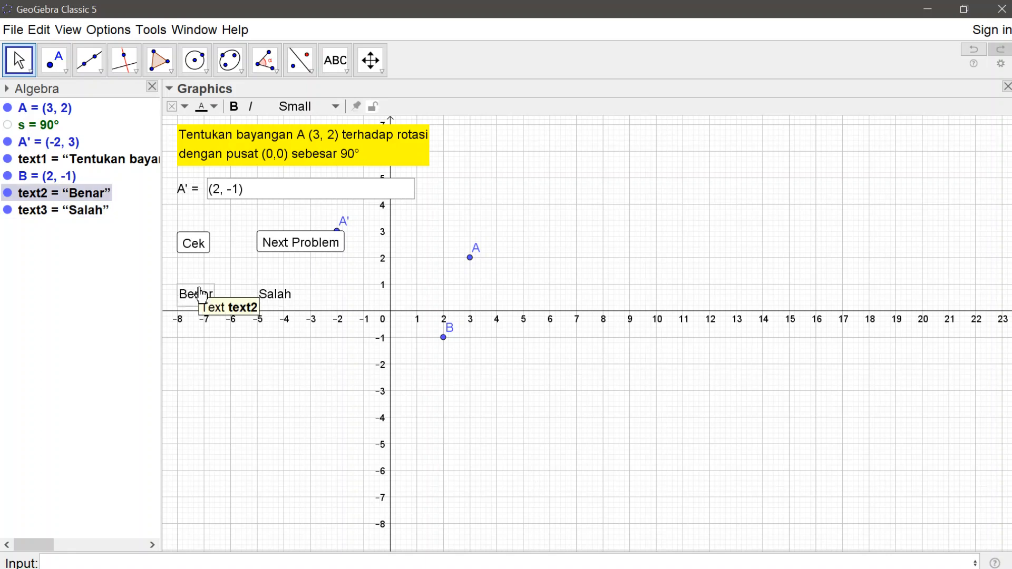
{"action": "left_click", "coordinate": [372, 107]}
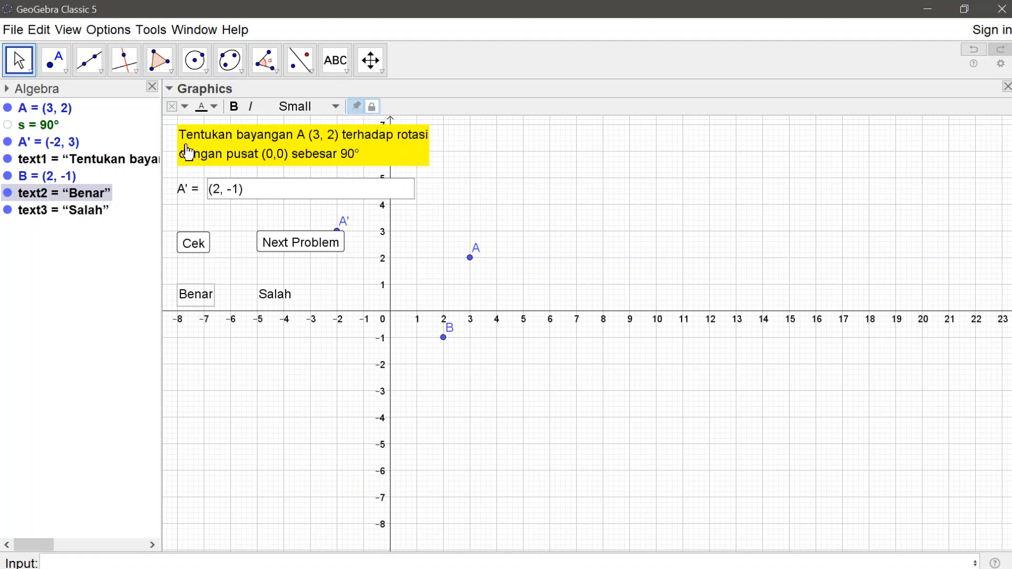
{"action": "left_click", "coordinate": [185, 107]}
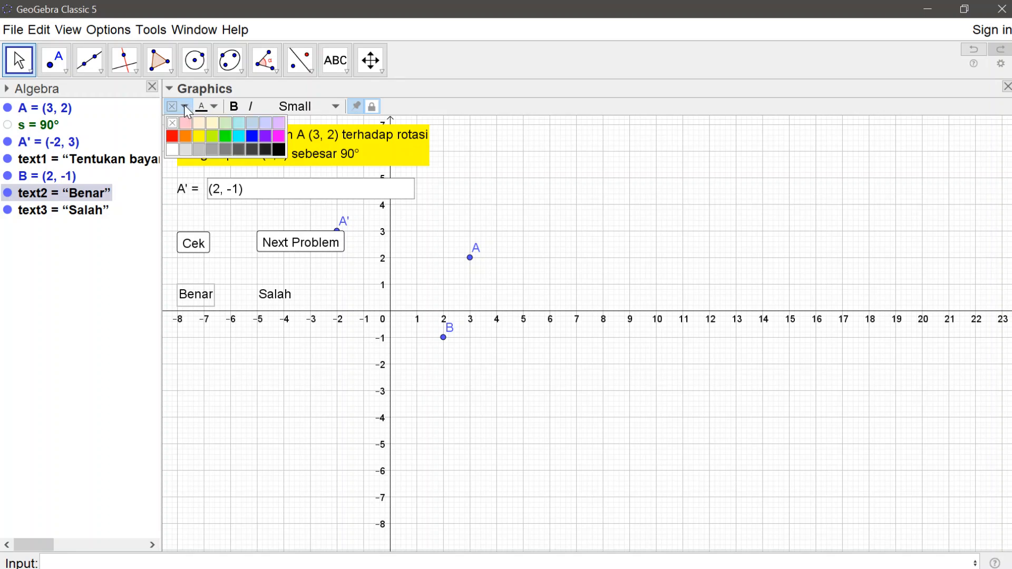
{"action": "left_click", "coordinate": [225, 135]}
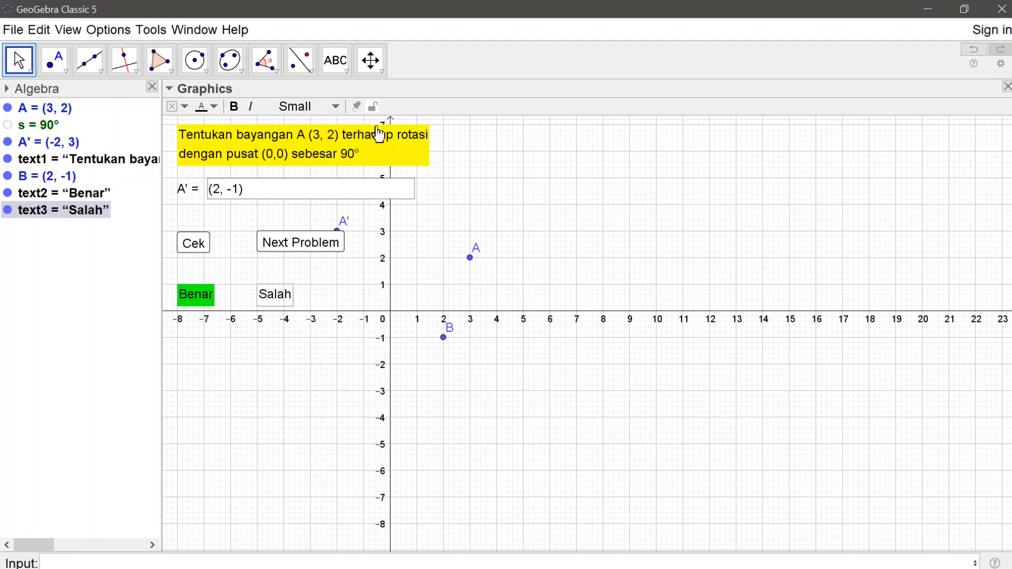
Step: Lock the text "Salah" in its position and give it an orange background
{"action": "left_click", "coordinate": [373, 108]}
{"action": "left_click", "coordinate": [184, 107]}
{"action": "left_click", "coordinate": [187, 136]}
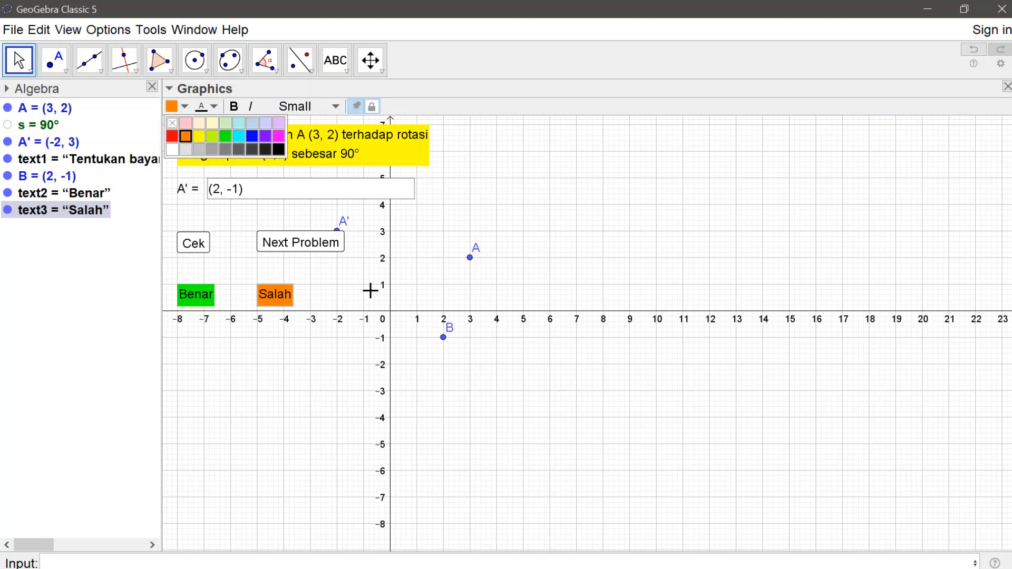
{"action": "left_click", "coordinate": [334, 304]}
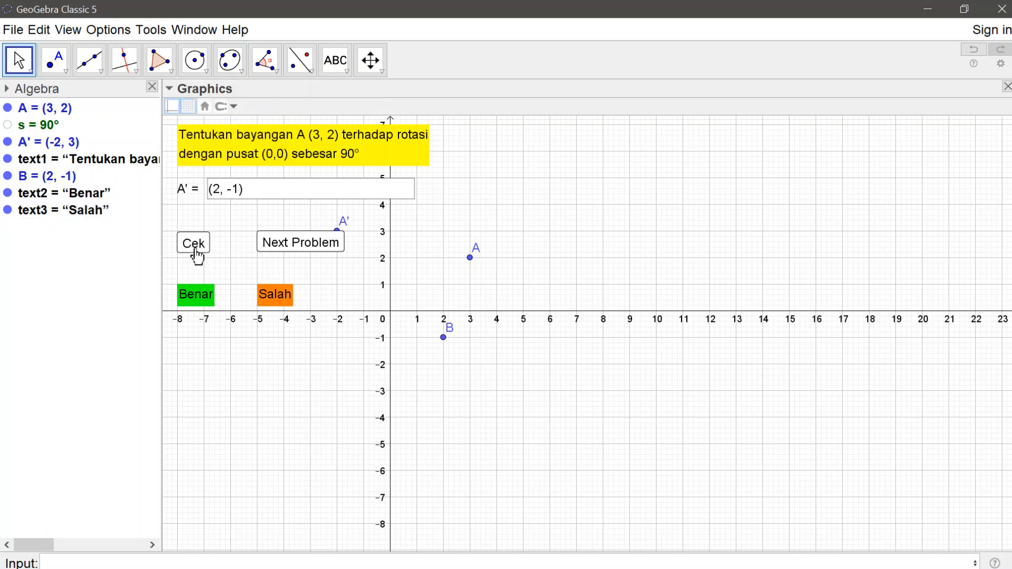
{"action": "left_click", "coordinate": [302, 249]}
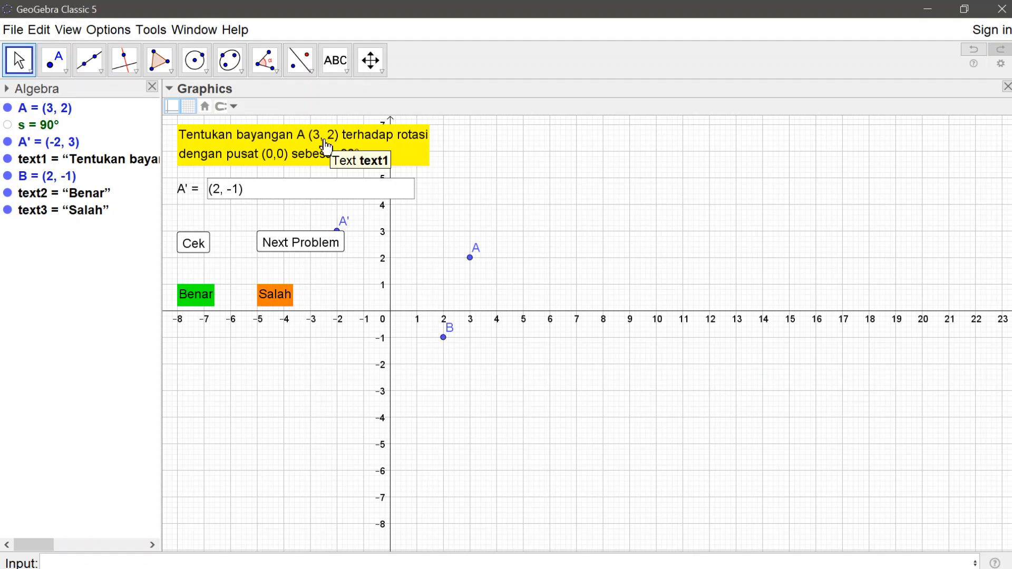
Step: Replace the x-coordinate in point A's definition with randombetween(-5,5)
{"action": "double_click", "coordinate": [68, 112]}
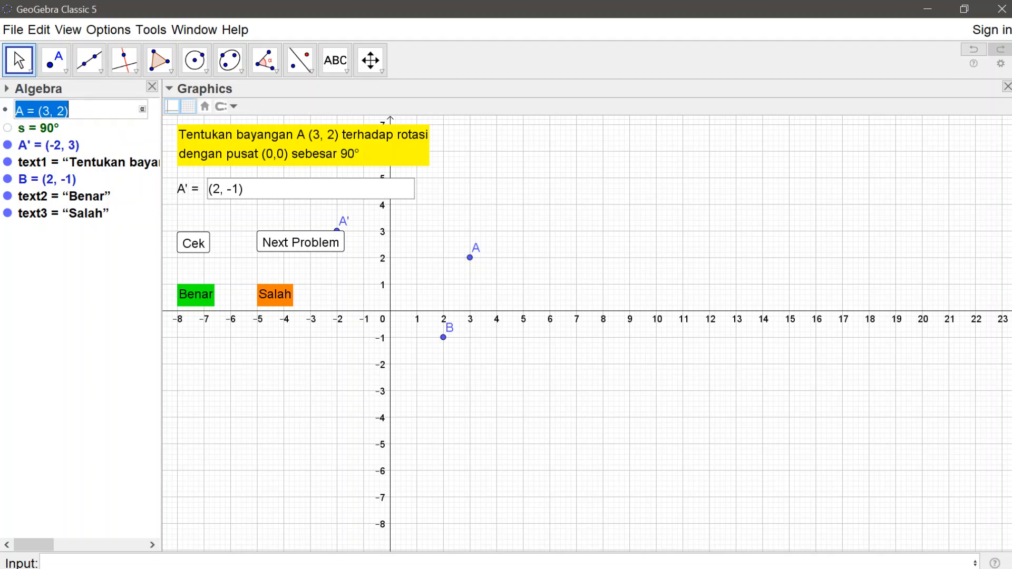
{"action": "key", "text": "Right"}
{"action": "key", "text": "Left"}
{"action": "key", "text": "Left"}
{"action": "key", "text": "Left"}
{"action": "key", "text": "Left"}
{"action": "key", "text": "BackSpace"}
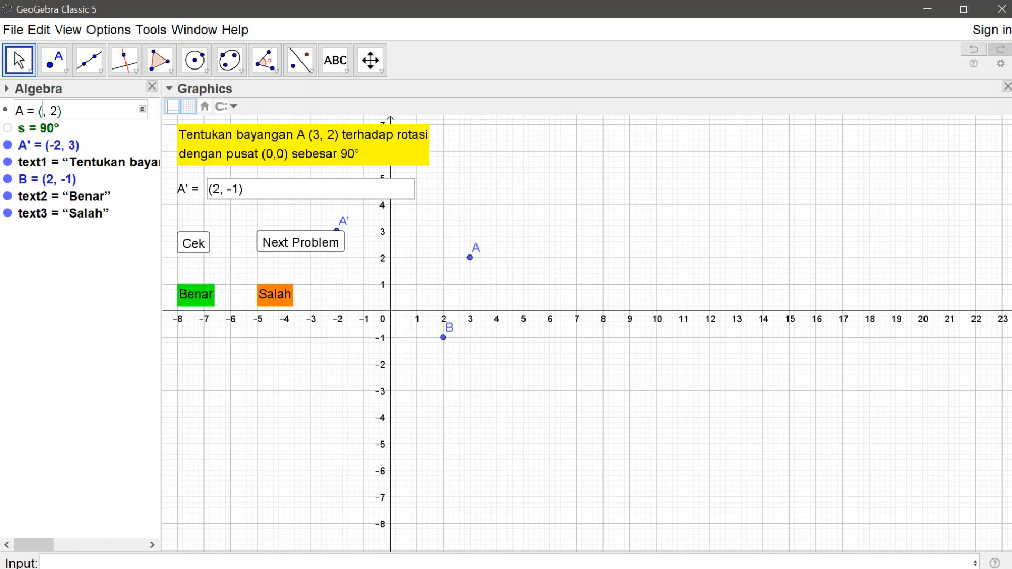
{"action": "type", "text": "randombetween"}
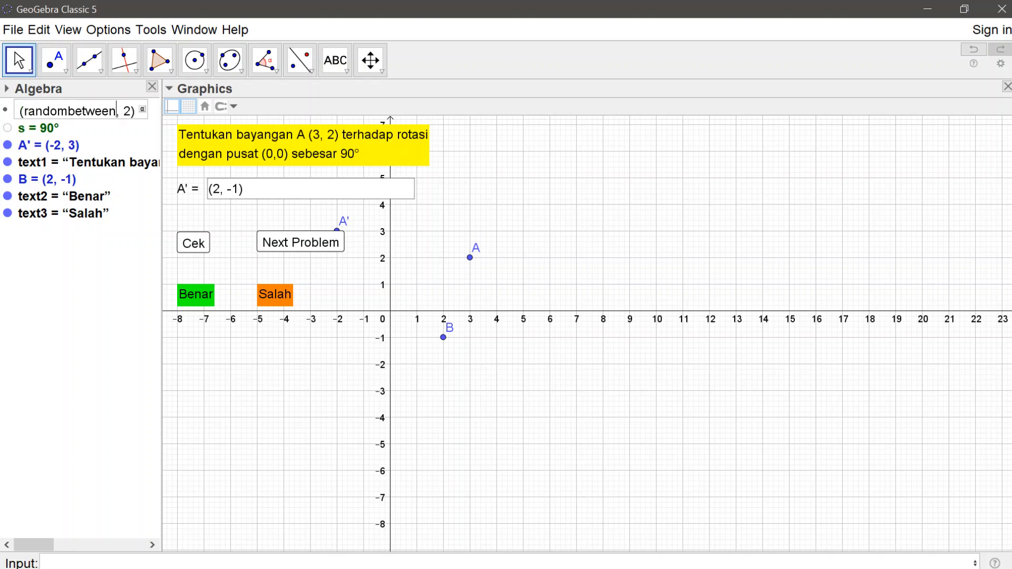
{"action": "type", "text": "(-5"}
{"action": "key", "text": "Right"}
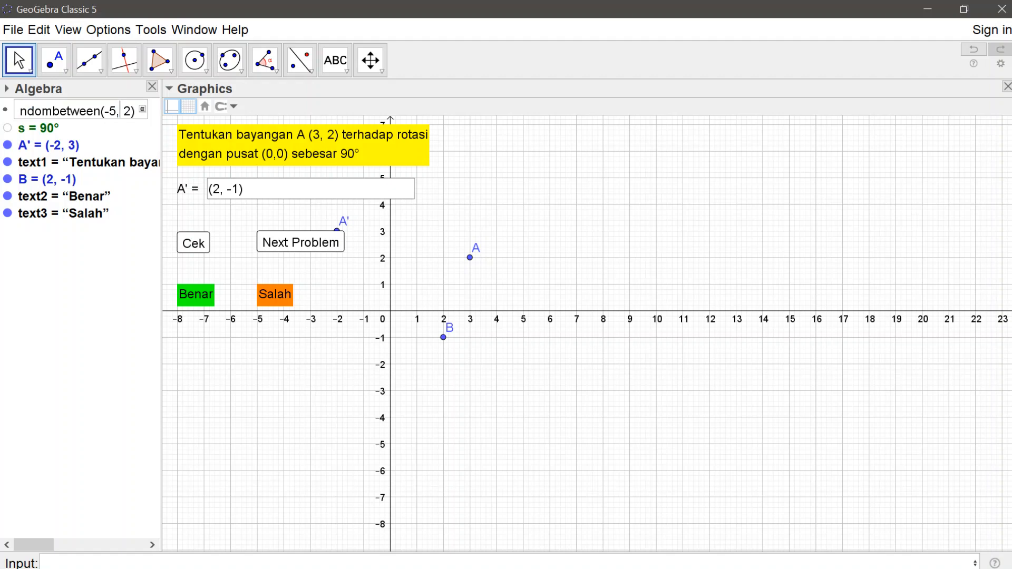
{"action": "key", "text": "Left"}
{"action": "type", "text": ",5)"}
Step: Copy the randombetween(-5,5) expression from point A's definition
{"action": "key", "text": "shift+Left"}
{"action": "key", "text": "shift+Left"}
{"action": "key", "text": "shift+Left"}
{"action": "key", "text": "shift+Left"}
{"action": "key", "text": "shift+Left"}
{"action": "key", "text": "shift+Left"}
{"action": "key", "text": "shift+Left"}
{"action": "key", "text": "shift+Left"}
{"action": "key", "text": "shift+Left"}
{"action": "key", "text": "shift+Left"}
{"action": "key", "text": "shift+Left"}
{"action": "key", "text": "shift+Left"}
{"action": "key", "text": "shift+Left"}
{"action": "key", "text": "shift+Left"}
{"action": "key", "text": "shift+Left"}
{"action": "key", "text": "shift+Left"}
{"action": "key", "text": "shift+Left"}
{"action": "key", "text": "shift+Left"}
{"action": "key", "text": "shift+Left"}
{"action": "key", "text": "shift+Left"}
{"action": "key", "text": "ctrl+c"}
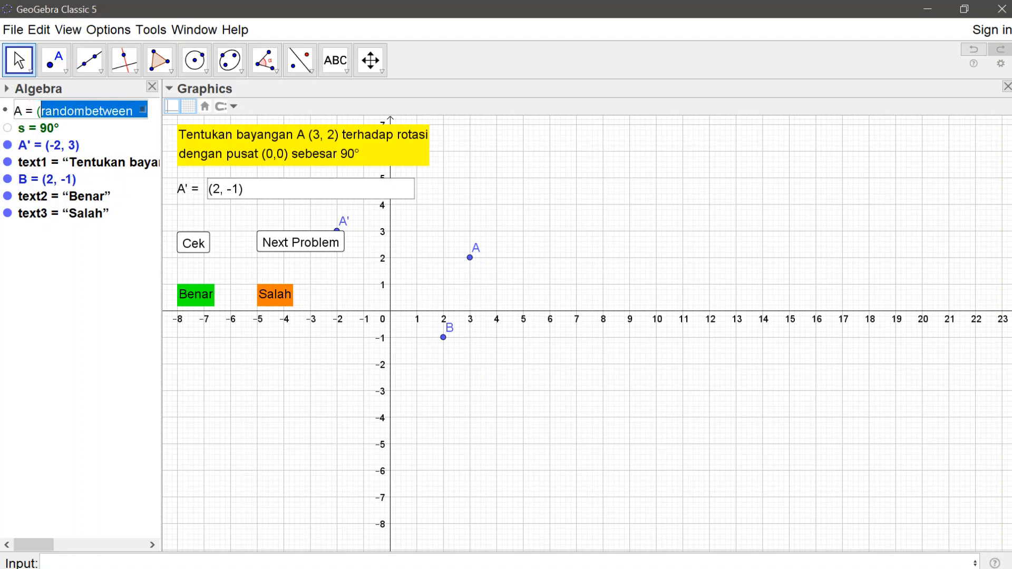
{"action": "key", "text": "Right"}
{"action": "key", "text": "Right"}
{"action": "key", "text": "Right"}
{"action": "key", "text": "Right"}
{"action": "key", "text": "Right"}
{"action": "key", "text": "Right"}
{"action": "key", "text": "Right"}
{"action": "key", "text": "Right"}
{"action": "key", "text": "Right"}
{"action": "key", "text": "Right"}
{"action": "key", "text": "Right"}
{"action": "key", "text": "Right"}
{"action": "key", "text": "Right"}
{"action": "key", "text": "Right"}
{"action": "key", "text": "Right"}
{"action": "key", "text": "Right"}
{"action": "key", "text": "Right"}
{"action": "key", "text": "Right"}
{"action": "key", "text": "Right"}
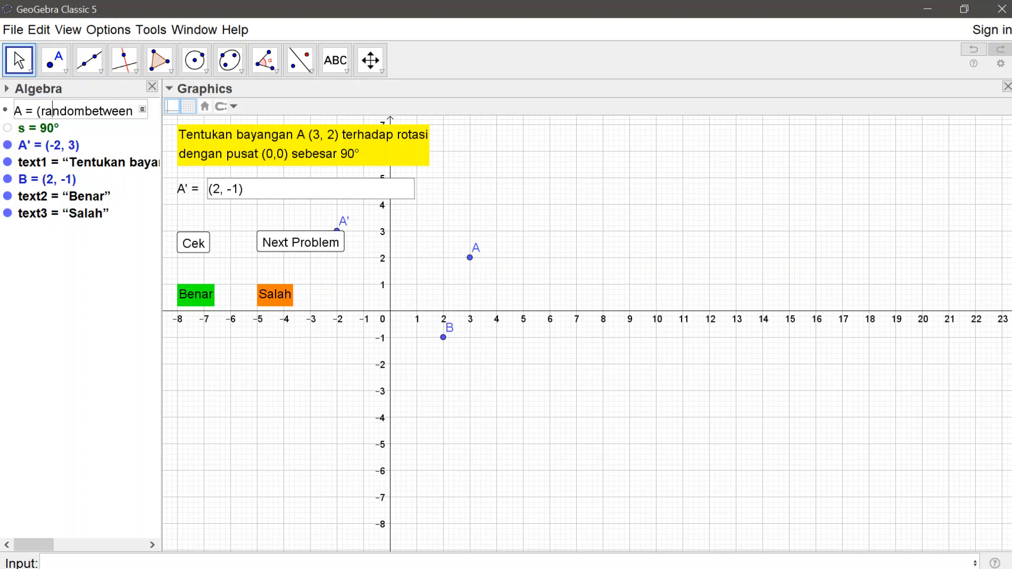
{"action": "key", "text": "Right"}
{"action": "key", "text": "Right"}
{"action": "key", "text": "Right"}
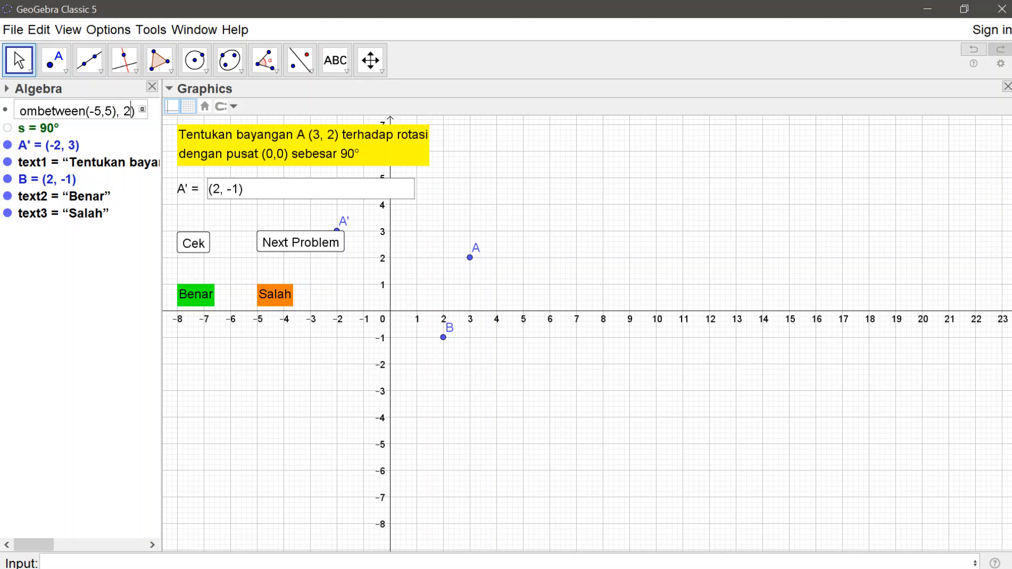
{"action": "key", "text": "BackSpace"}
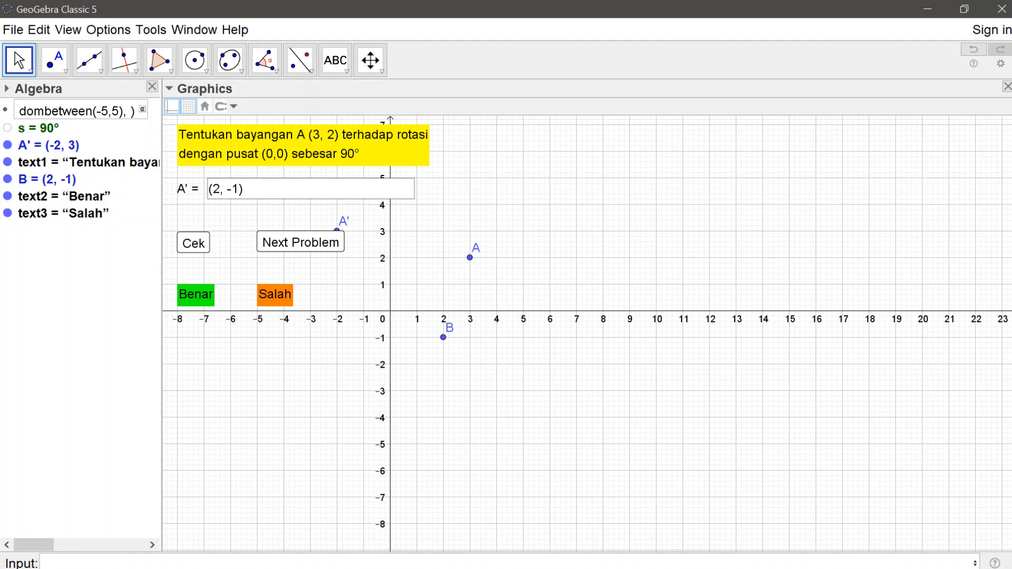
{"action": "key", "text": "BackSpace"}
{"action": "key", "text": "BackSpace"}
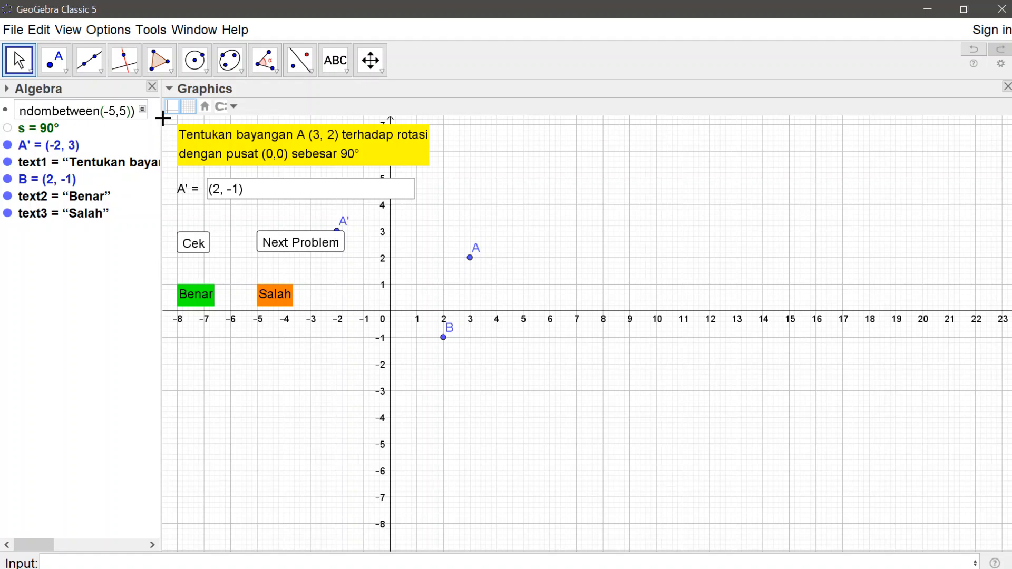
Step: Widen the Algebra view and redefine point A as (randombetween(-5,5), randombetween(-5,5)), reusing the copied expression for both coordinates
{"action": "left_click_drag", "start_coordinate": [308, 119], "coordinate": [323, 118]}
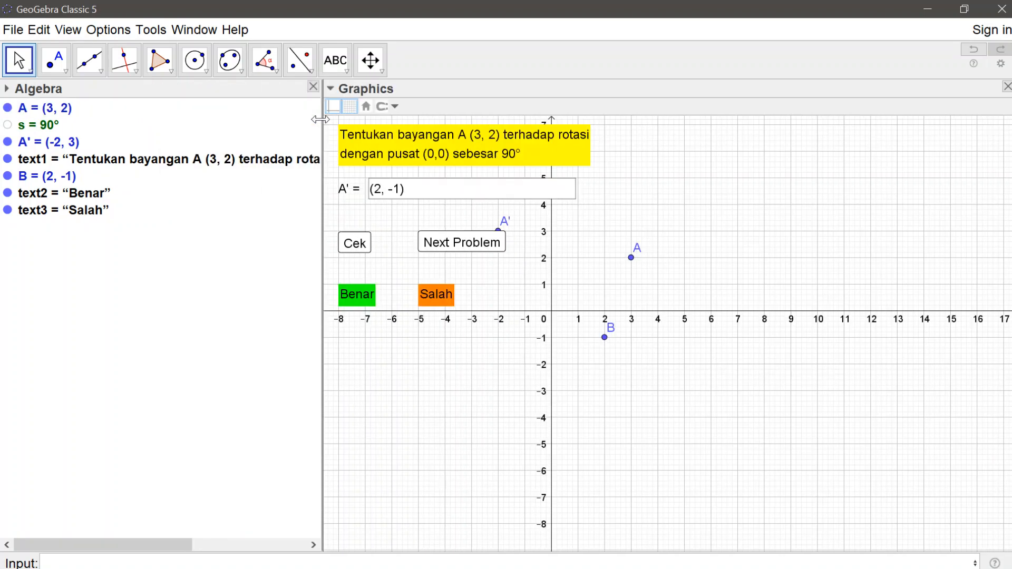
{"action": "triple_click", "coordinate": [62, 105]}
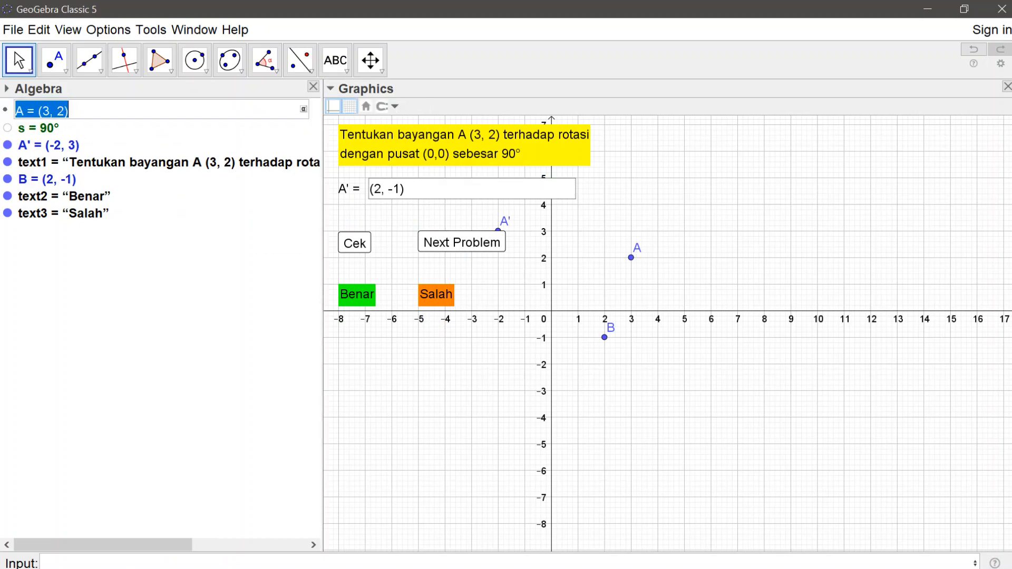
{"action": "left_click", "coordinate": [62, 109]}
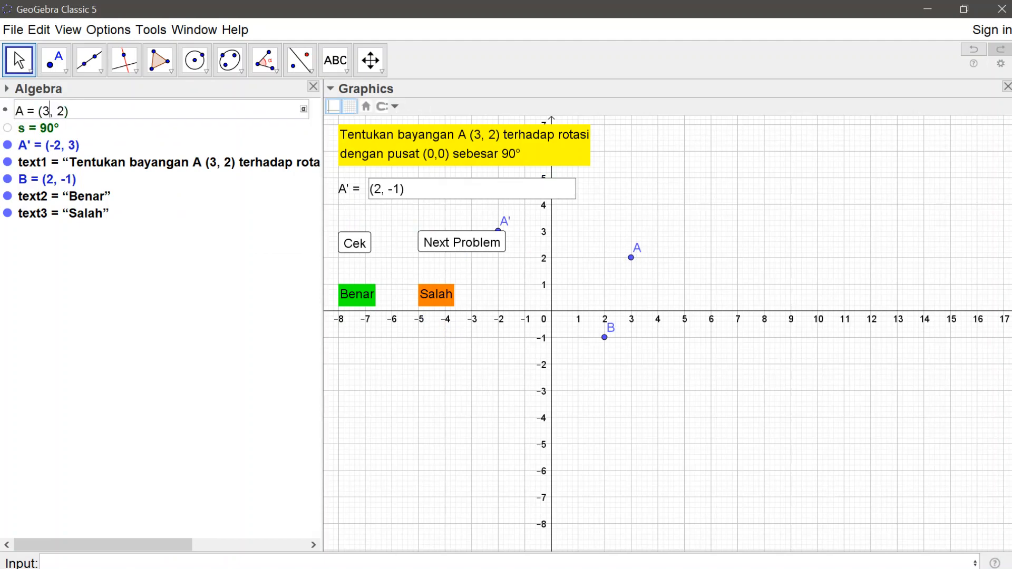
{"action": "key", "text": "BackSpace"}
{"action": "key", "text": "ctrl+v"}
{"action": "key", "text": "Right"}
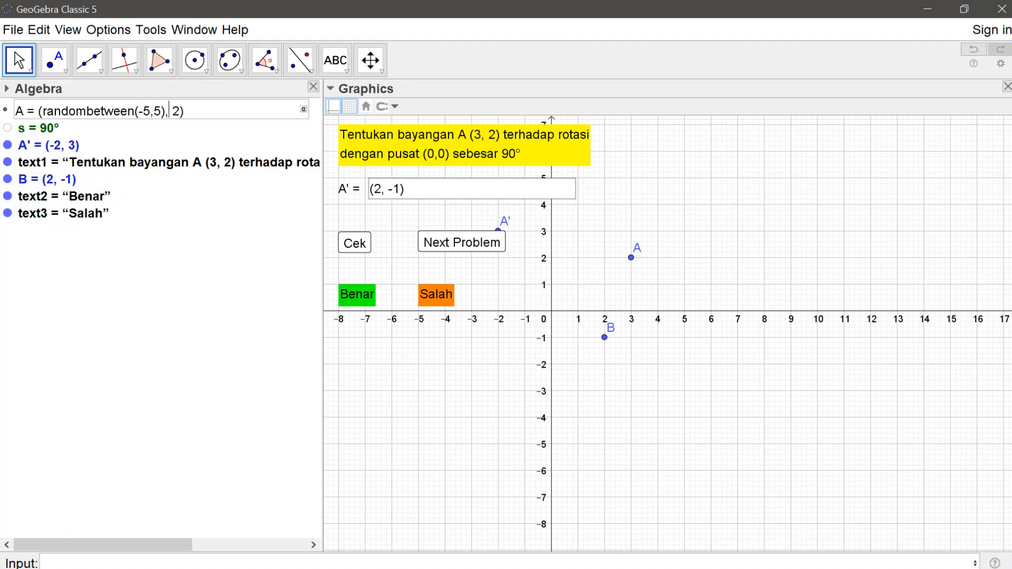
{"action": "key", "text": "Right"}
{"action": "key", "text": "Right"}
{"action": "key", "text": "BackSpace"}
{"action": "key", "text": "ctrl+v"}
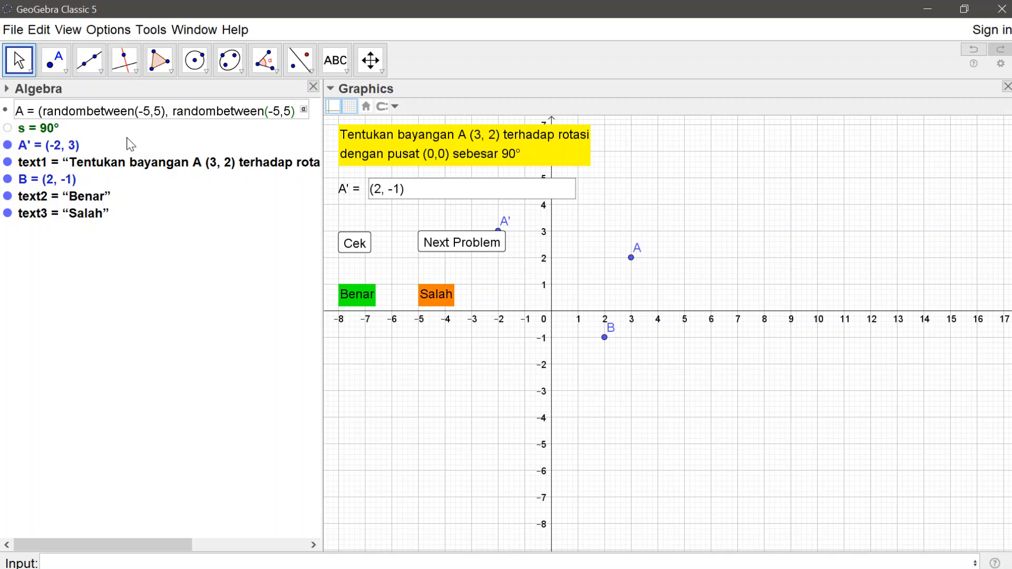
{"action": "key", "text": "Return"}
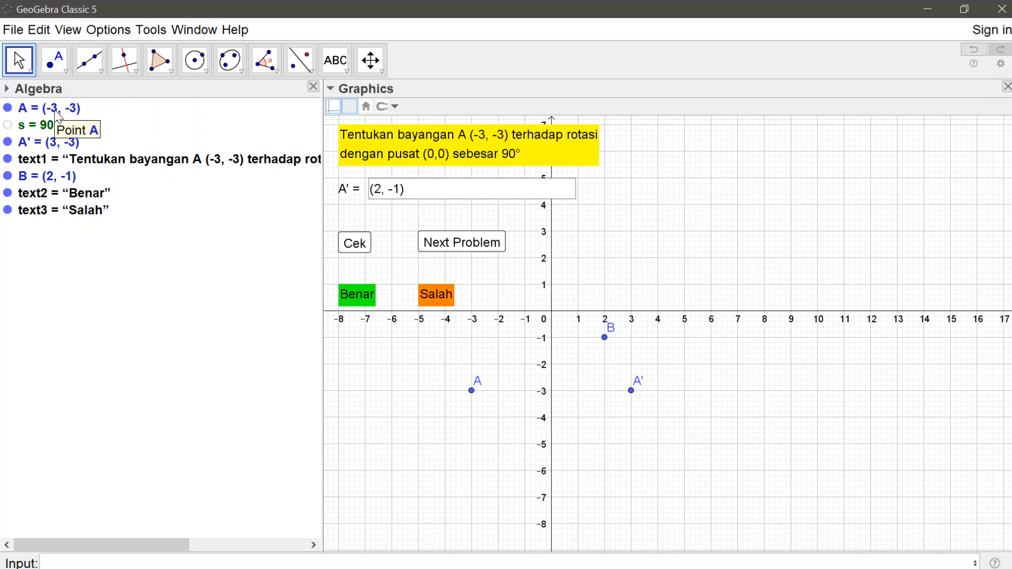
Step: Create a list of rotation angles with the definition {90deg,180deg,270deg,360deg}
{"action": "left_click", "coordinate": [53, 128]}
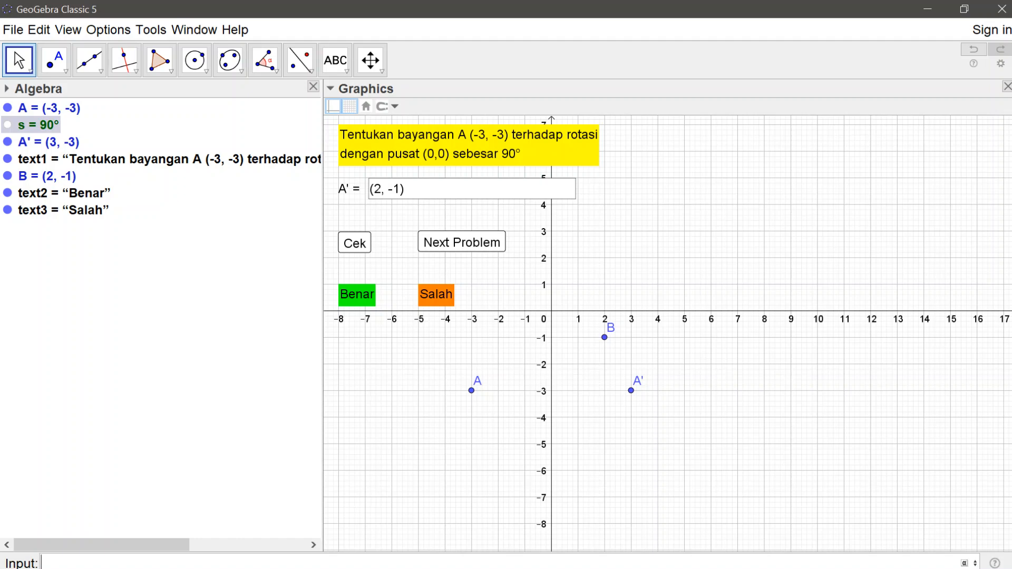
{"action": "type", "text": "{"}
{"action": "key", "text": "BackSpace"}
{"action": "type", "text": "{"}
{"action": "type", "text": "90deg,180deg,"}
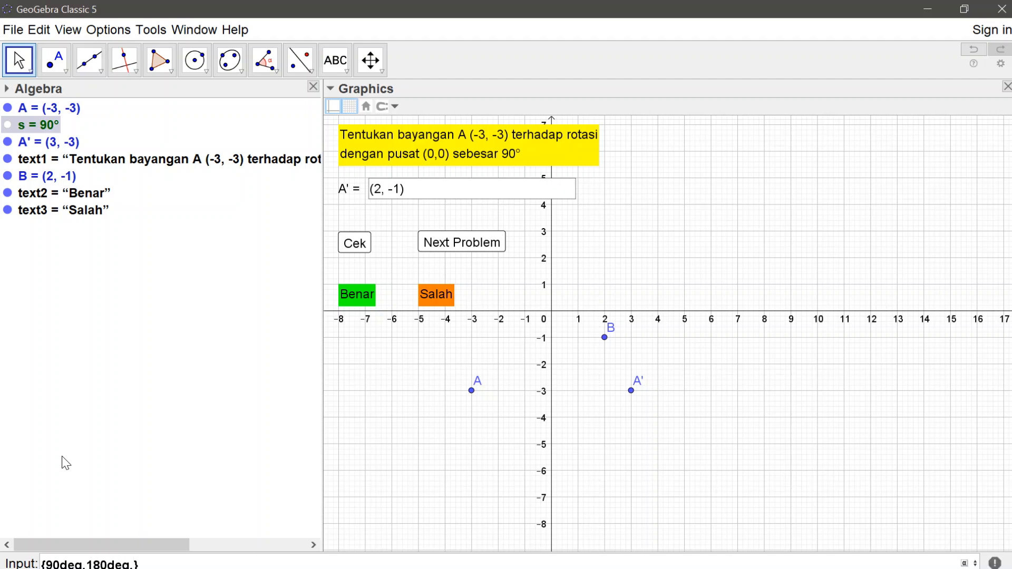
{"action": "type", "text": "270deg,360deg"}
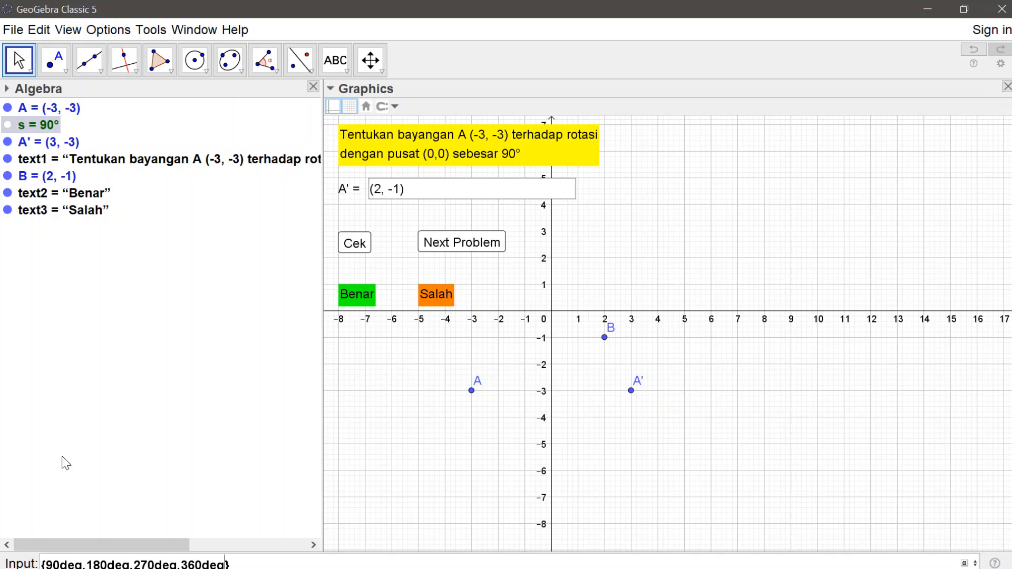
{"action": "key", "text": "Return"}
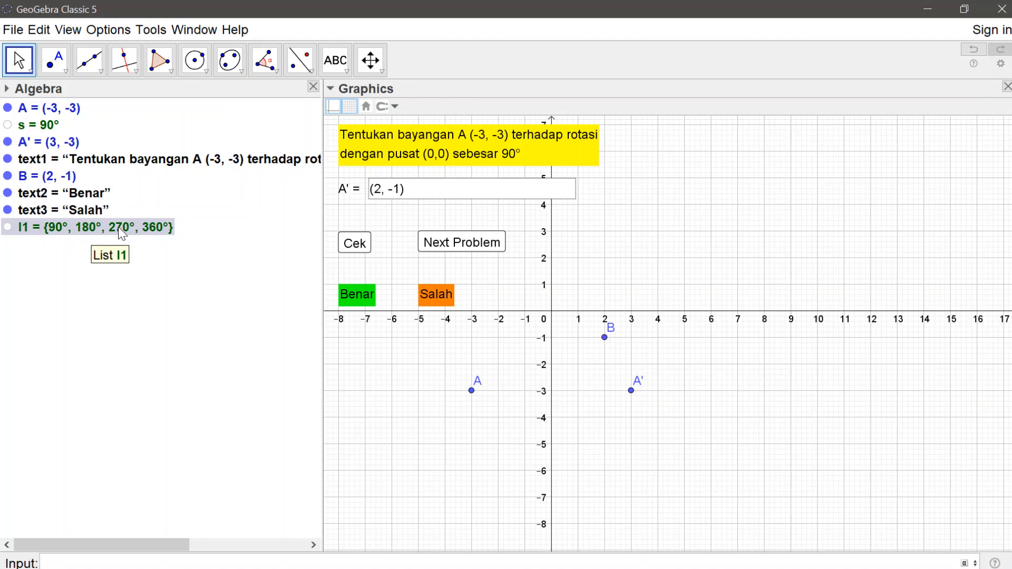
{"action": "double_click", "coordinate": [51, 132]}
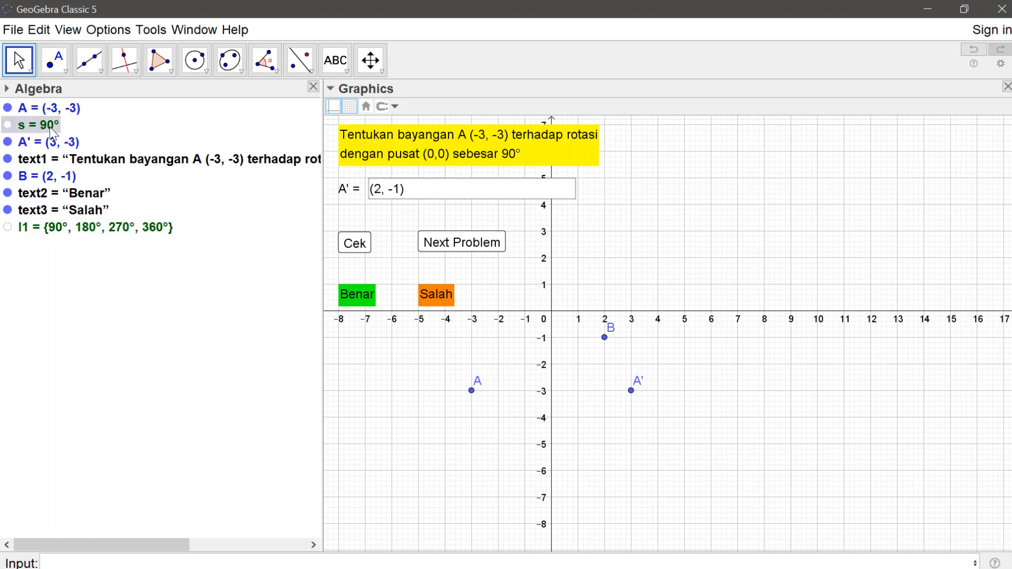
{"action": "left_click", "coordinate": [55, 129]}
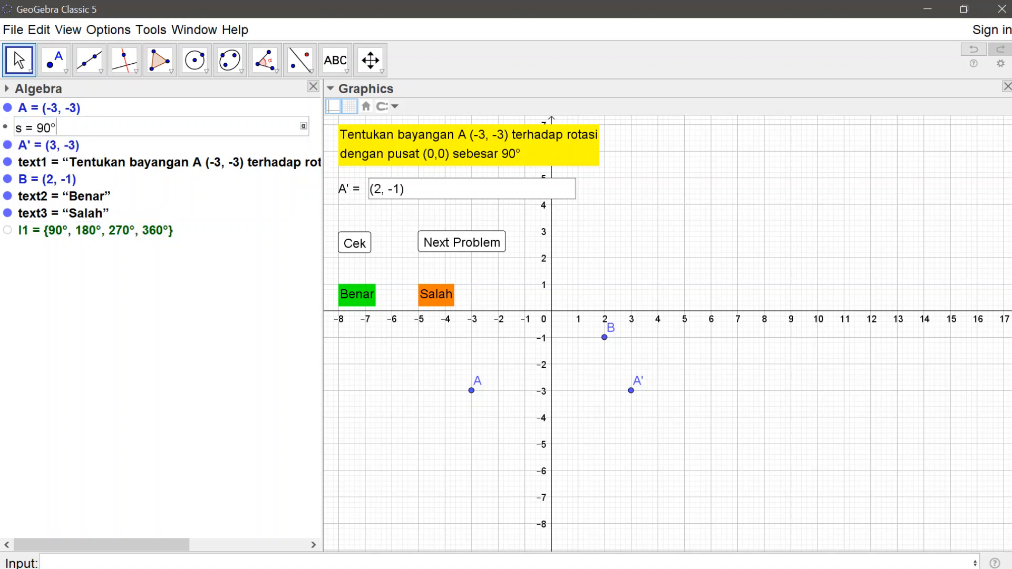
{"action": "key", "text": "BackSpace"}
{"action": "key", "text": "BackSpace"}
{"action": "key", "text": "BackSpace"}
{"action": "type", "text": "random"}
{"action": "key", "text": "BackSpace"}
{"action": "key", "text": "BackSpace"}
{"action": "key", "text": "BackSpace"}
{"action": "key", "text": "BackSpace"}
{"action": "key", "text": "BackSpace"}
{"action": "key", "text": "BackSpace"}
{"action": "left_click", "coordinate": [69, 348]}
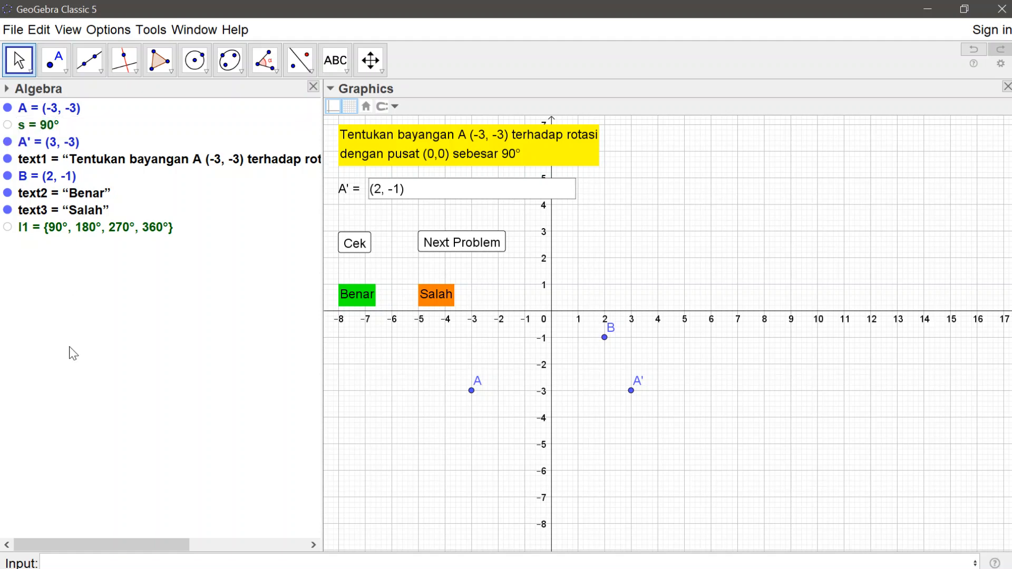
Step: Look up the available commands beginning with "rand" and clear the entry without running one
{"action": "left_click", "coordinate": [79, 563]}
{"action": "type", "text": "rand"}
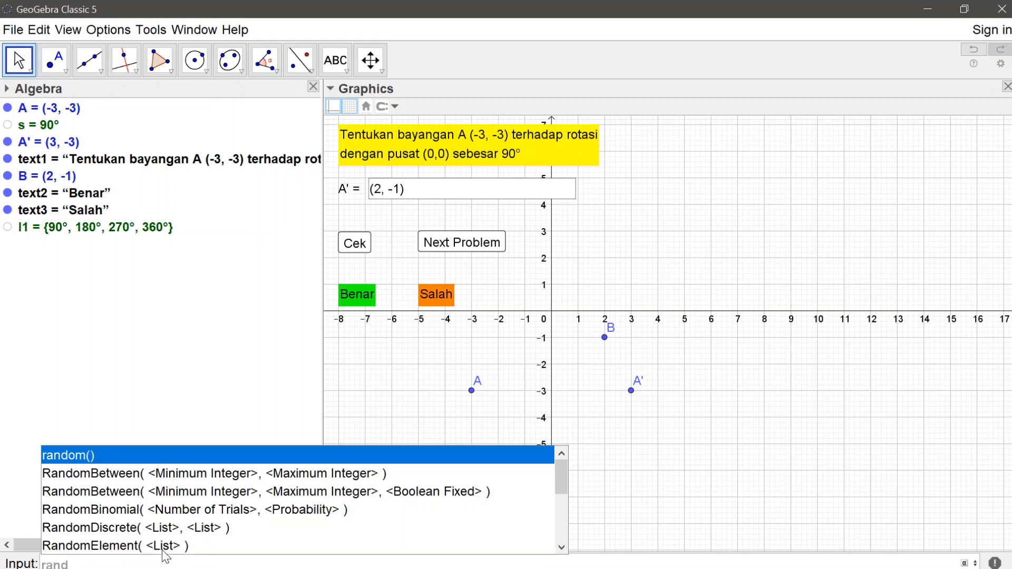
{"action": "key", "text": "BackSpace"}
{"action": "key", "text": "BackSpace"}
{"action": "key", "text": "BackSpace"}
{"action": "key", "text": "BackSpace"}
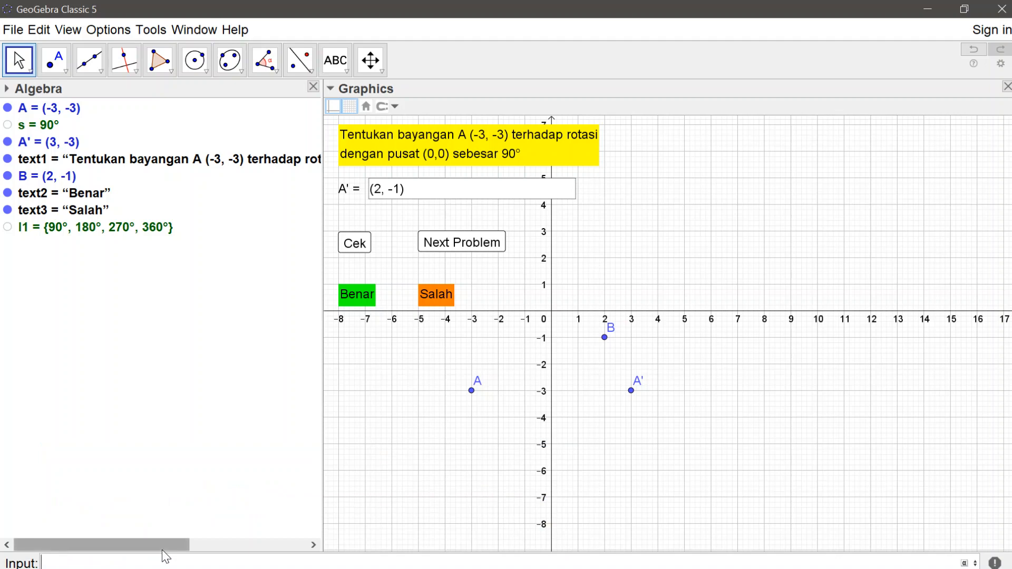
Step: Redefine the angle s as randomelement(l1) so it is drawn at random from the angle list
{"action": "double_click", "coordinate": [53, 126]}
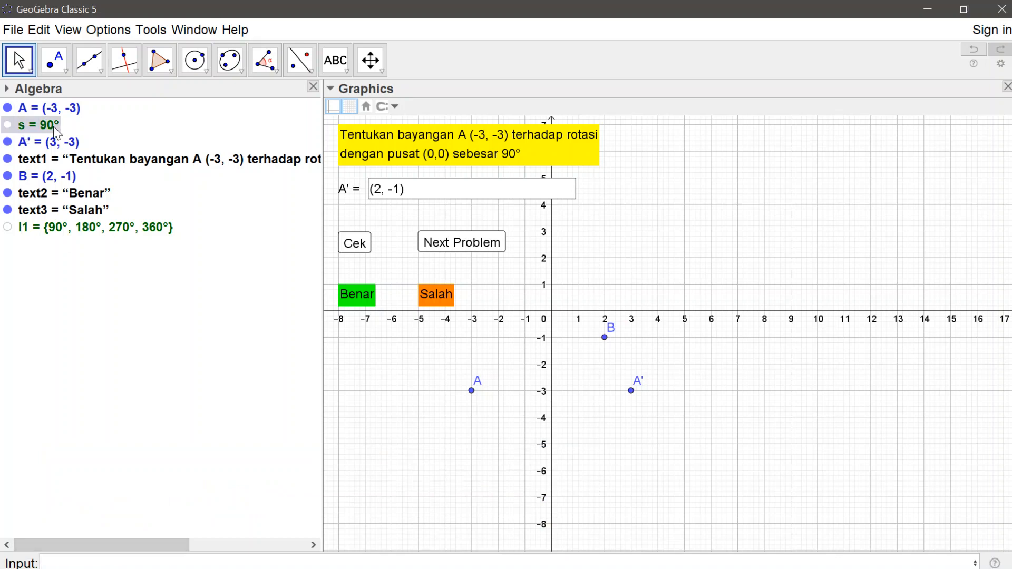
{"action": "key", "text": "End"}
{"action": "key", "text": "BackSpace"}
{"action": "key", "text": "BackSpace"}
{"action": "key", "text": "BackSpace"}
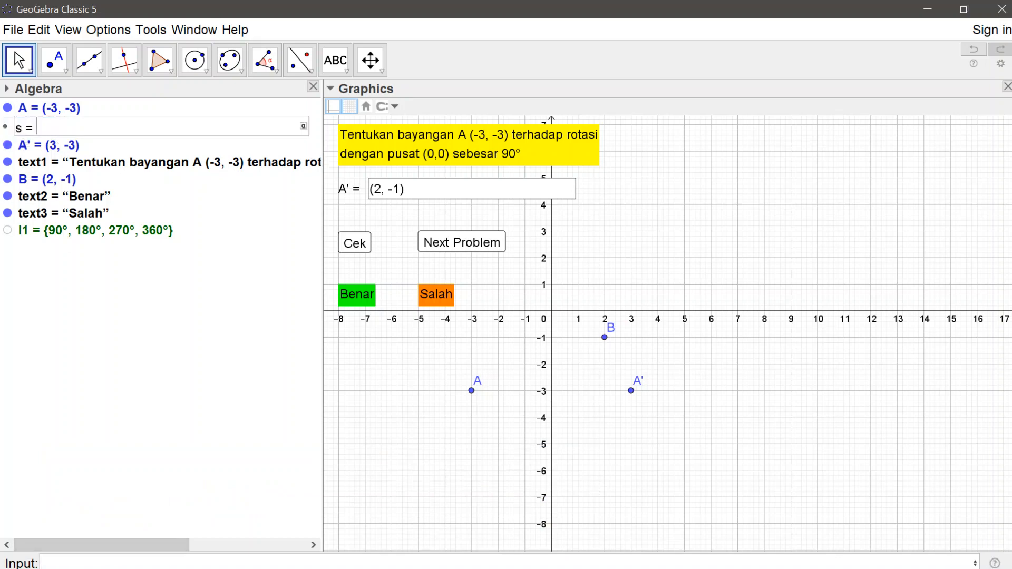
{"action": "type", "text": "randomelement"}
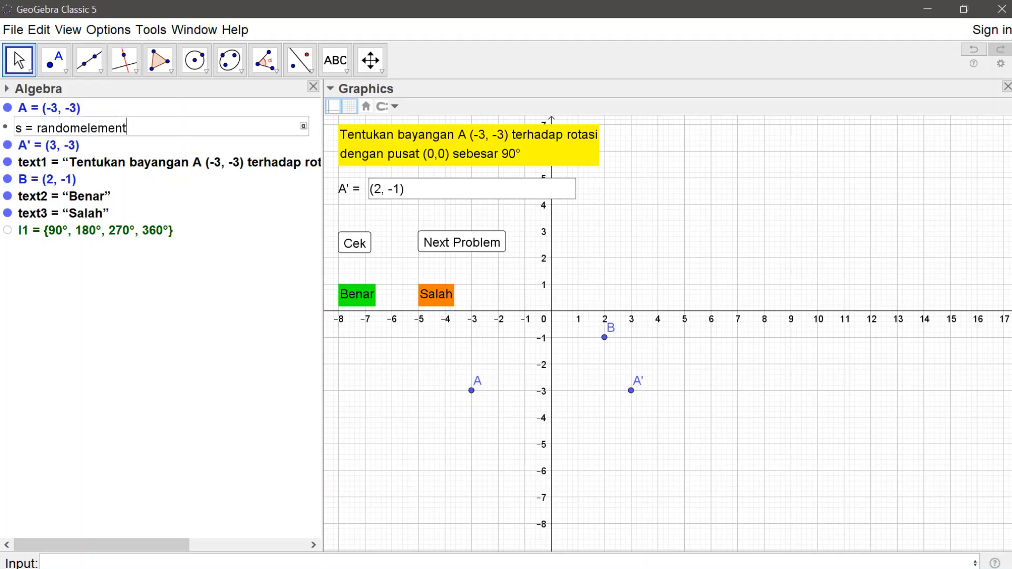
{"action": "type", "text": "()"}
{"action": "key", "text": "Left"}
{"action": "type", "text": "l1"}
{"action": "key", "text": "Return"}
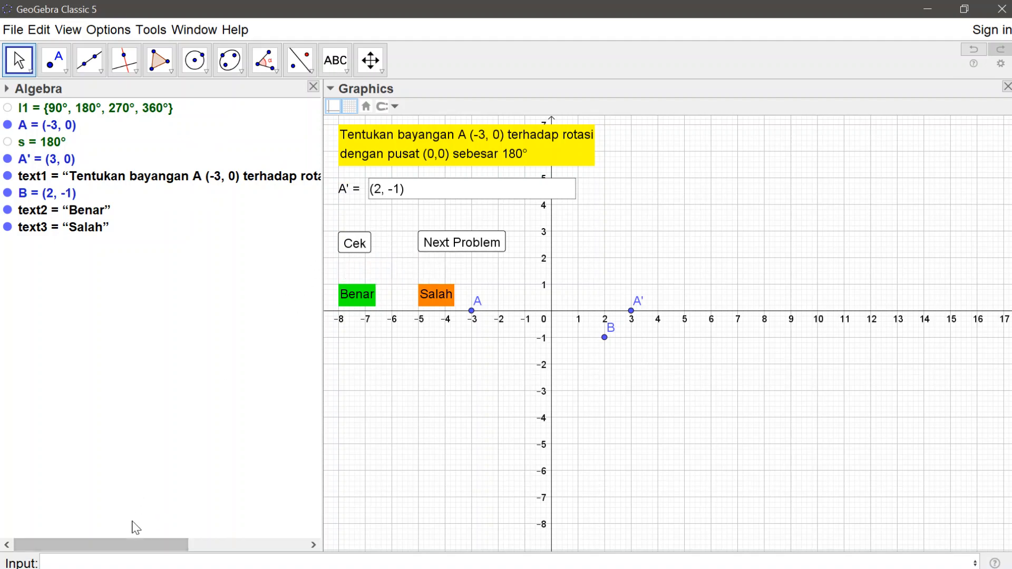
Step: Create a Boolean variable p with the value false
{"action": "left_click", "coordinate": [101, 561]}
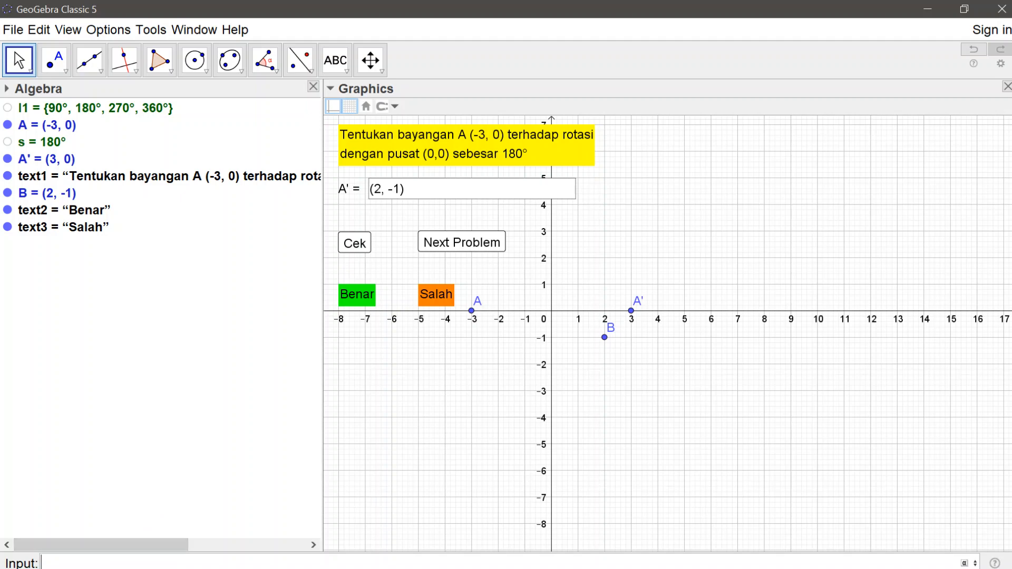
{"action": "type", "text": "p="}
{"action": "type", "text": "false"}
{"action": "key", "text": "Return"}
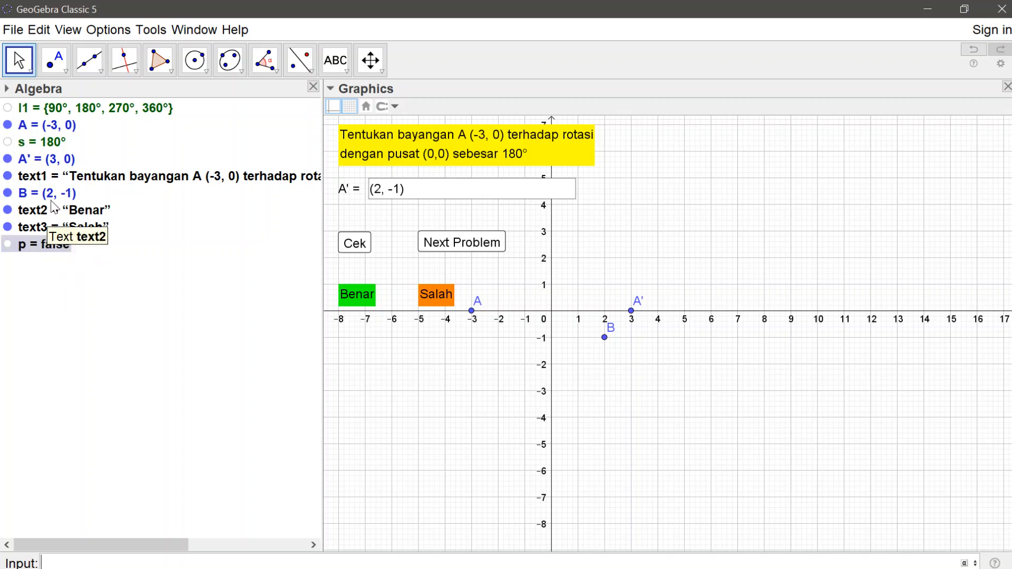
Step: Give the Cek button the On Click script SetValue[p,true]
{"action": "right_click", "coordinate": [361, 242]}
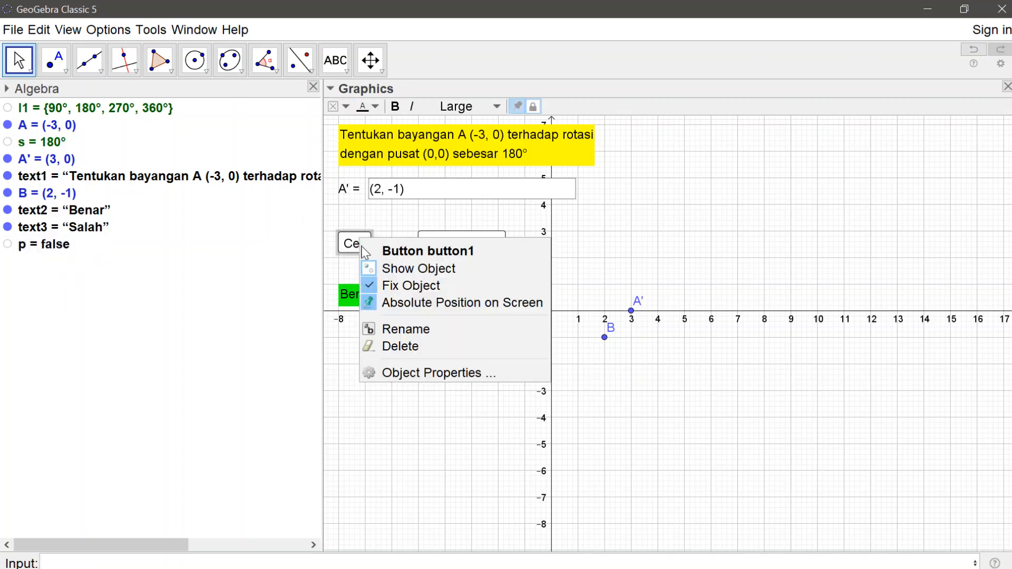
{"action": "left_click", "coordinate": [430, 373]}
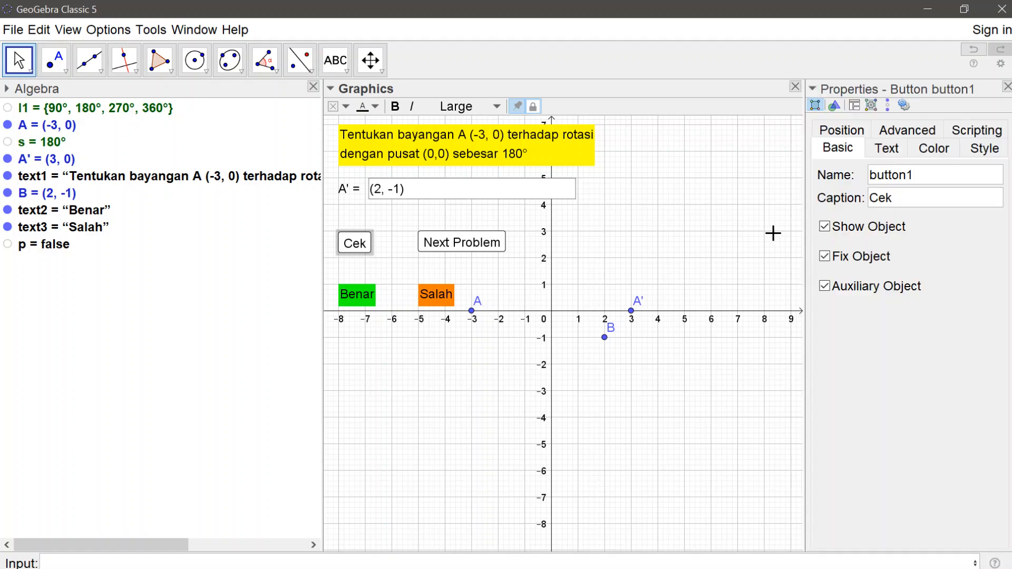
{"action": "left_click", "coordinate": [990, 131]}
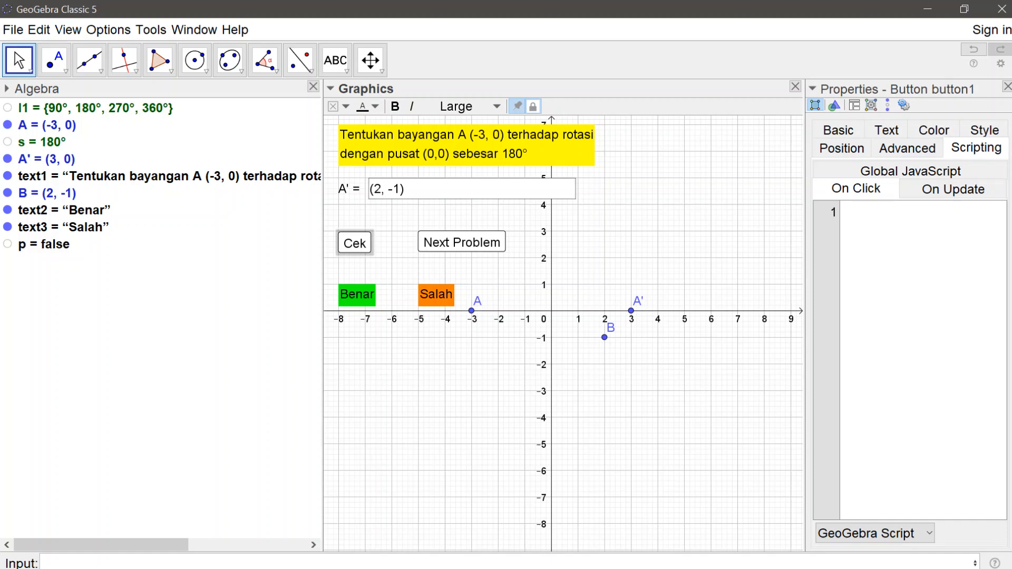
{"action": "type", "text": "SetValue[p,"}
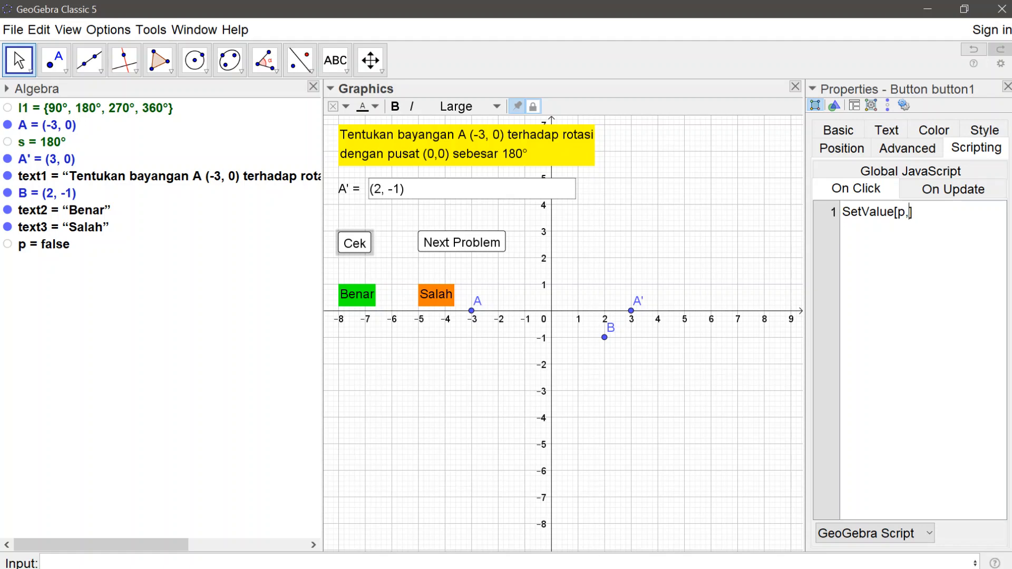
{"action": "type", "text": "true"}
Step: Give the Next Problem button an On Click script with the lines SetValue[p,false] and UpdateConstruction[], and close the properties
{"action": "left_click", "coordinate": [495, 248]}
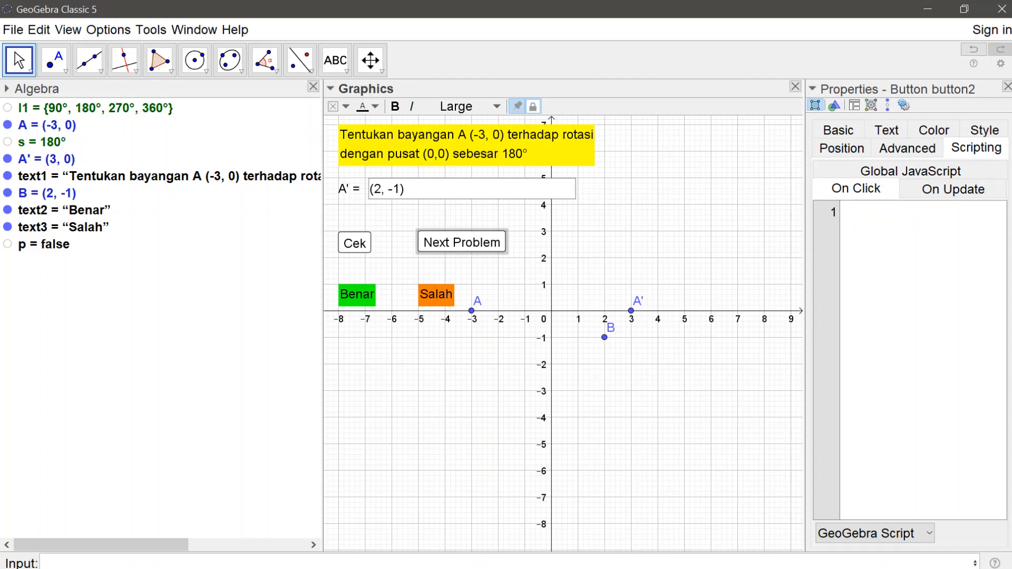
{"action": "type", "text": "SetValue[p,false]"}
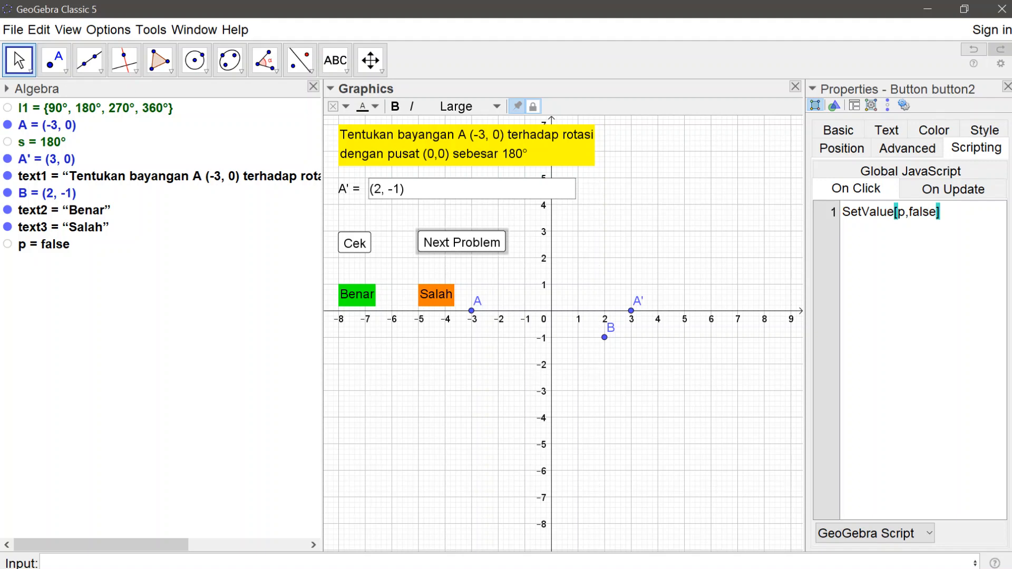
{"action": "key", "text": "Return"}
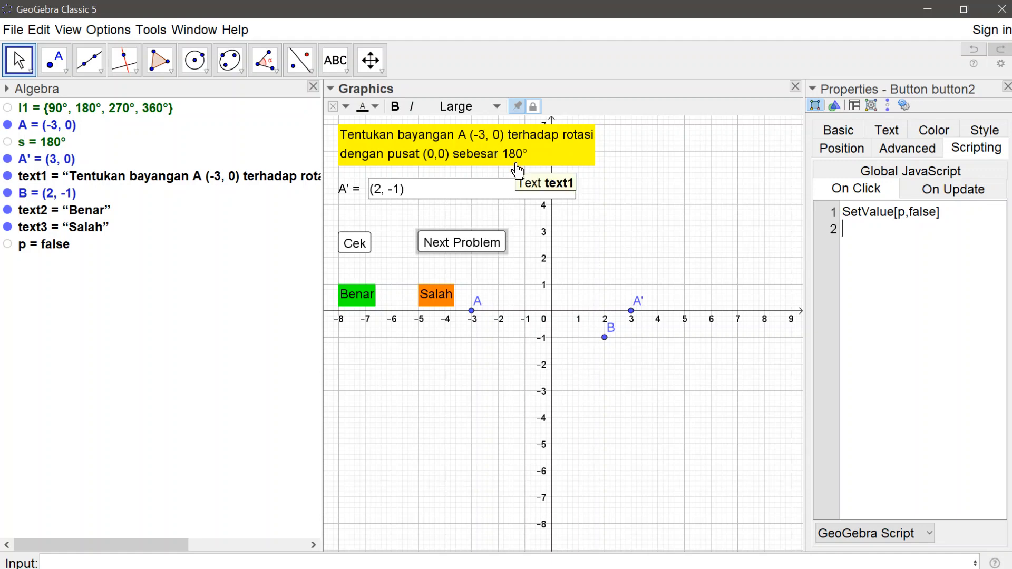
{"action": "type", "text": "UpdateConstruct"}
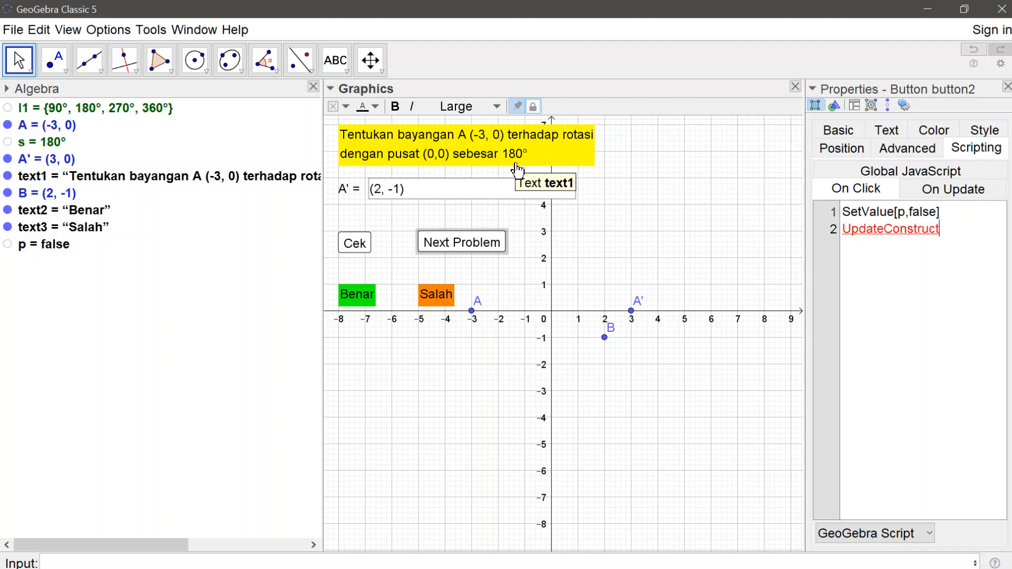
{"action": "type", "text": "ion[]"}
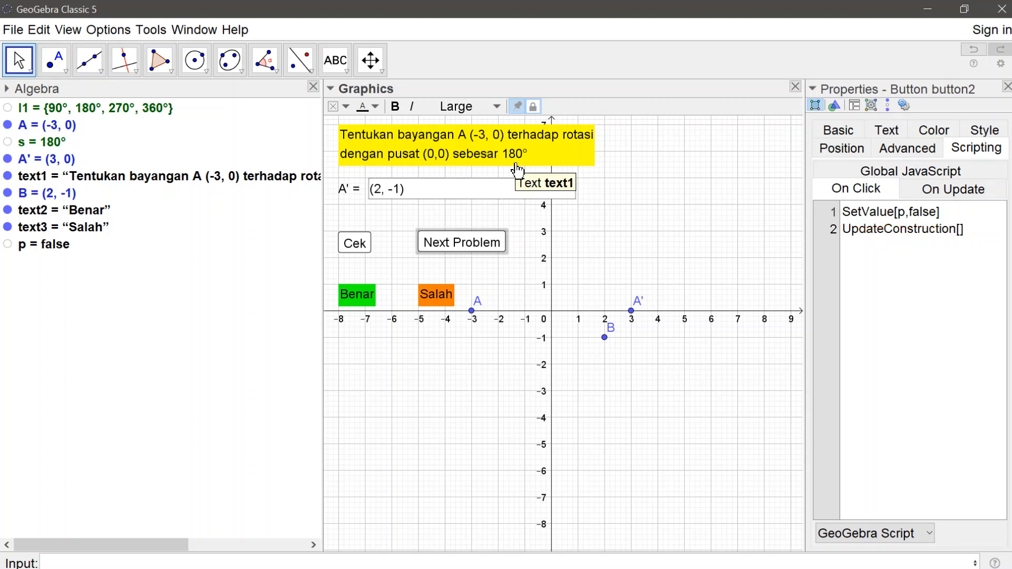
{"action": "left_click", "coordinate": [1007, 87]}
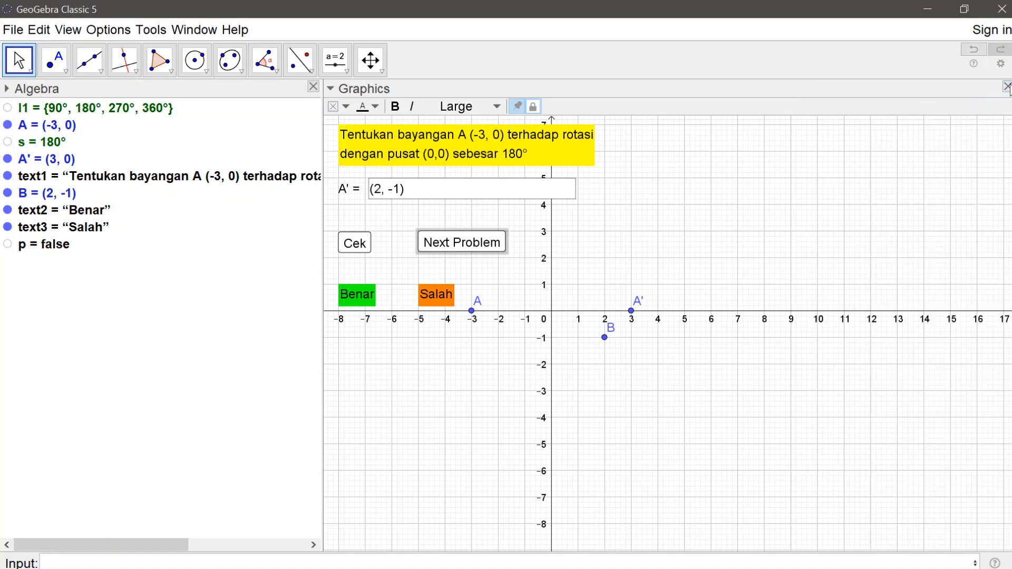
Step: Test the Next Problem button repeatedly to generate new questions, and try the Cek button once
{"action": "left_click", "coordinate": [460, 244]}
{"action": "left_click", "coordinate": [460, 245]}
{"action": "left_click", "coordinate": [459, 245]}
{"action": "left_click", "coordinate": [460, 245]}
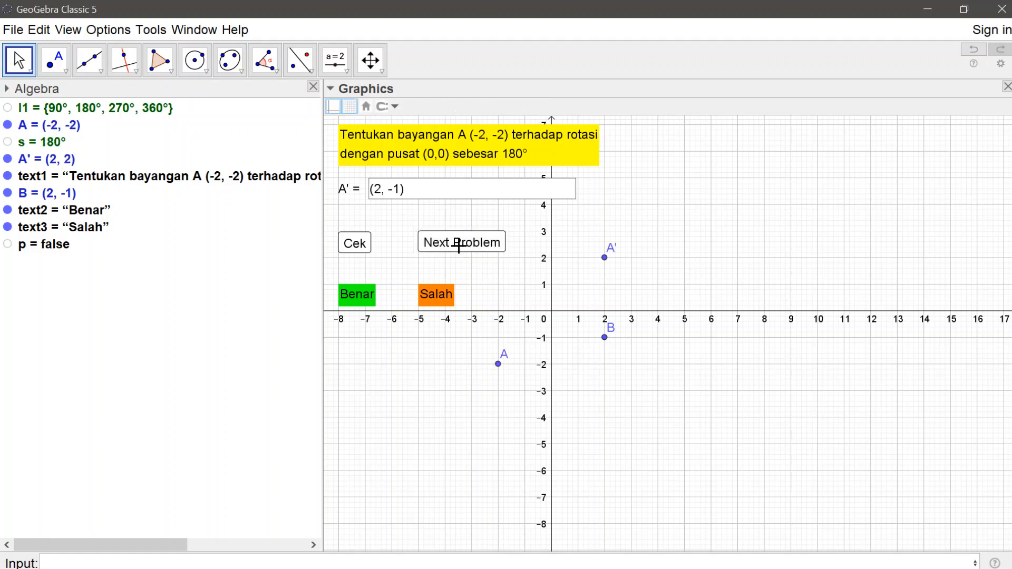
{"action": "left_click", "coordinate": [459, 245]}
{"action": "left_click", "coordinate": [460, 244]}
{"action": "left_click", "coordinate": [459, 244]}
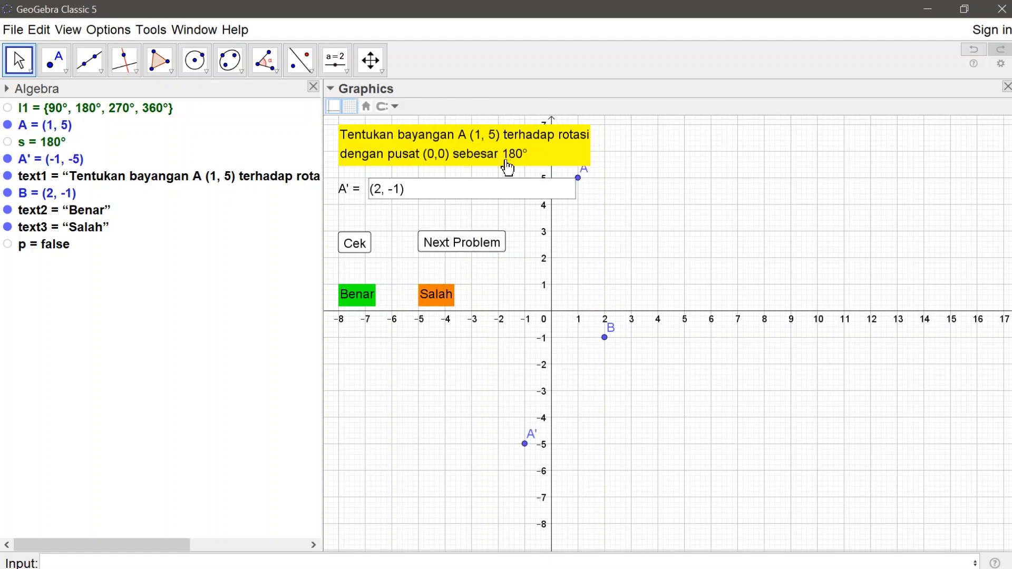
{"action": "left_click", "coordinate": [458, 241]}
{"action": "left_click", "coordinate": [458, 242]}
{"action": "left_click", "coordinate": [458, 241]}
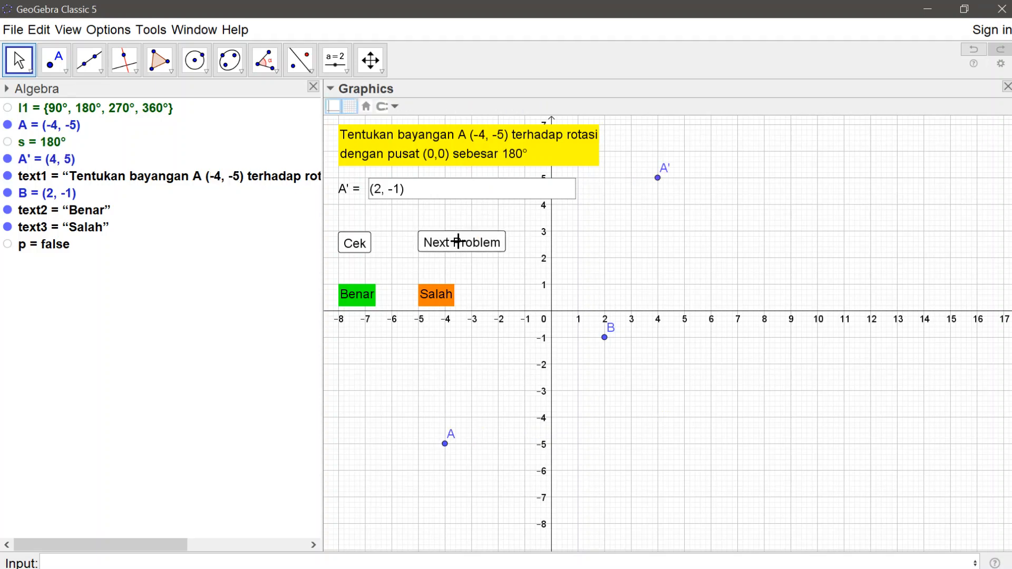
{"action": "left_click", "coordinate": [458, 242]}
{"action": "left_click", "coordinate": [458, 242]}
{"action": "left_click", "coordinate": [458, 242]}
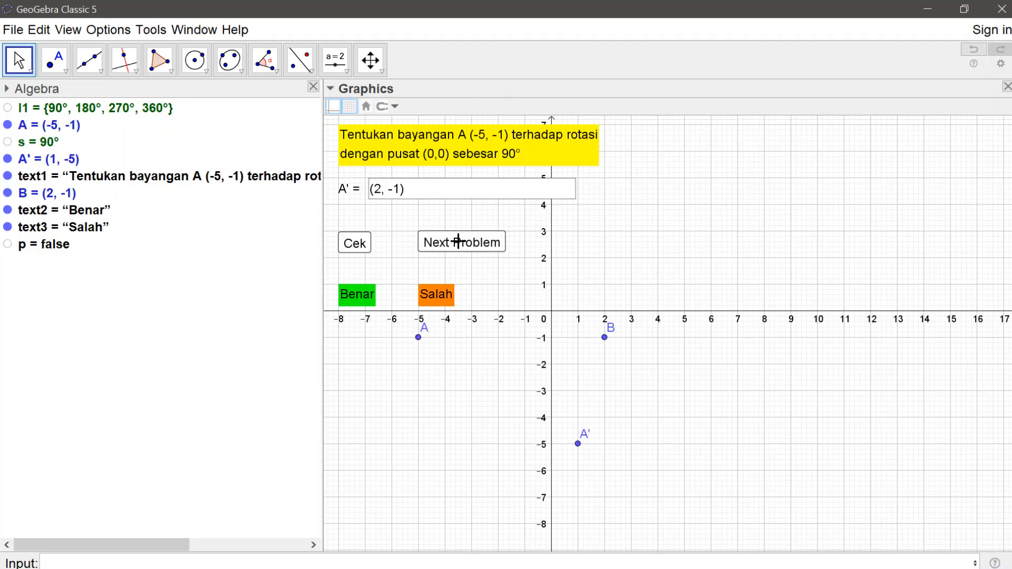
{"action": "left_click", "coordinate": [357, 242]}
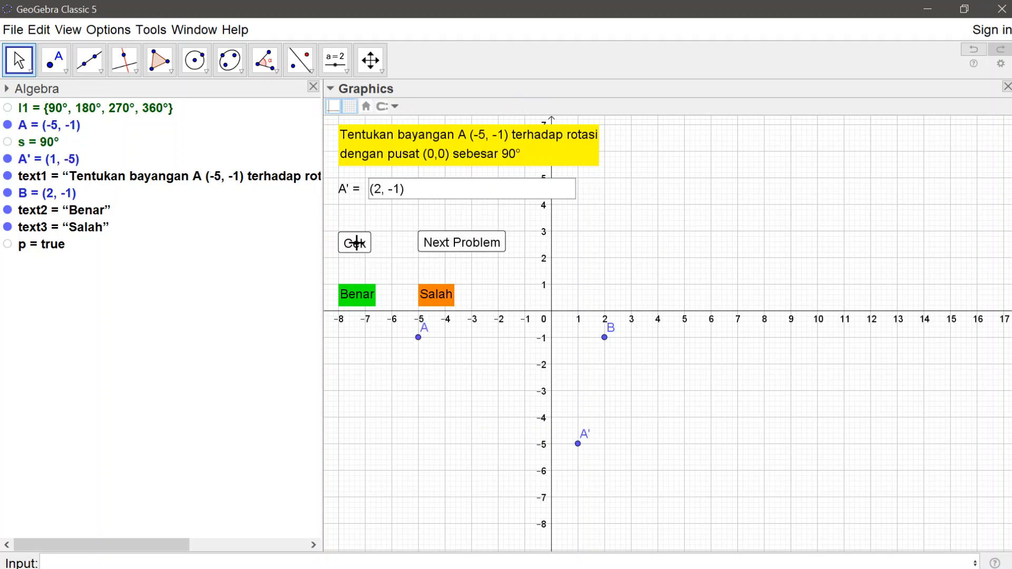
{"action": "left_click", "coordinate": [458, 242]}
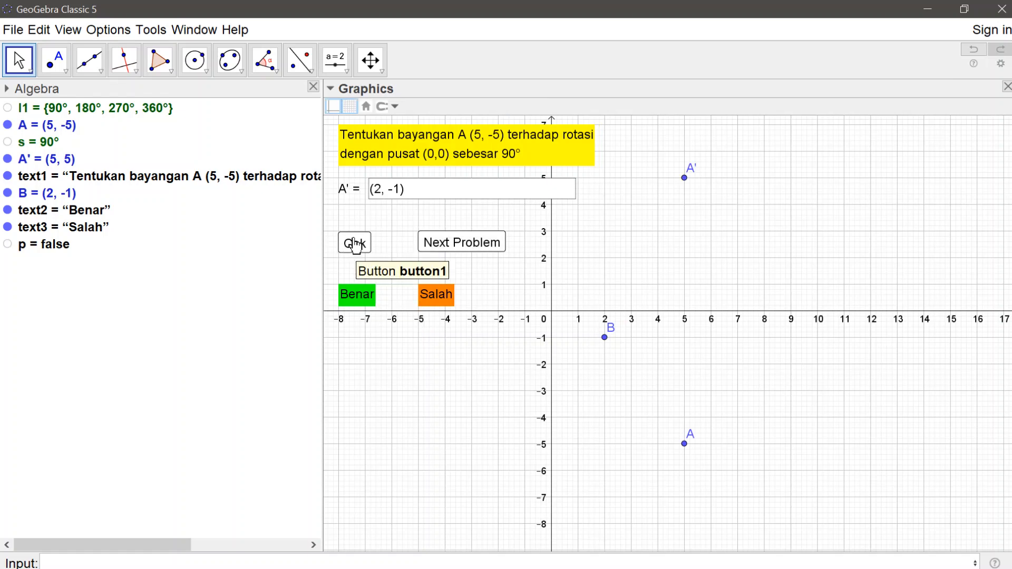
Step: Set the Benar text's condition to show object to p==true&&B==A'
{"action": "right_click", "coordinate": [358, 296]}
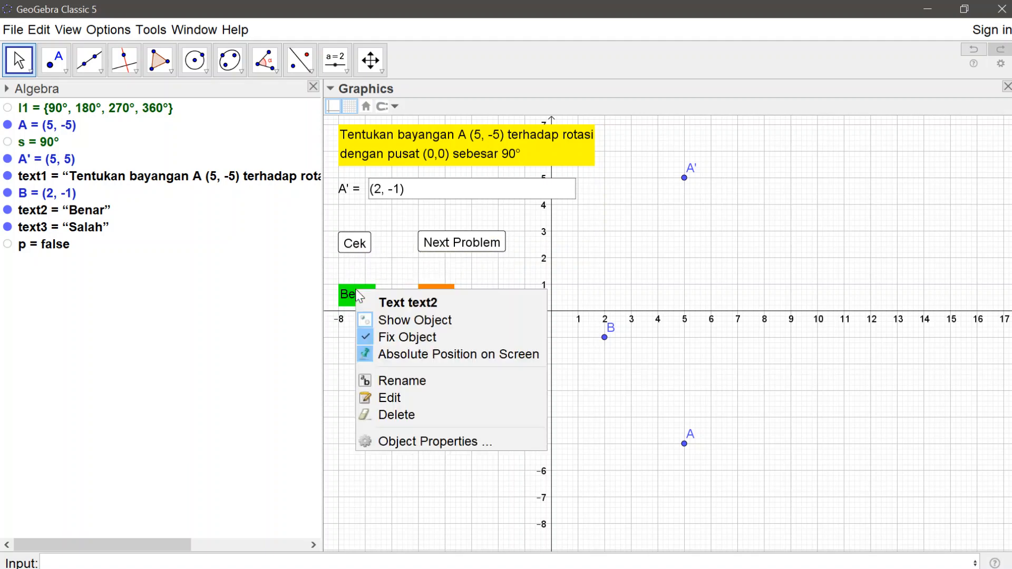
{"action": "left_click", "coordinate": [402, 443]}
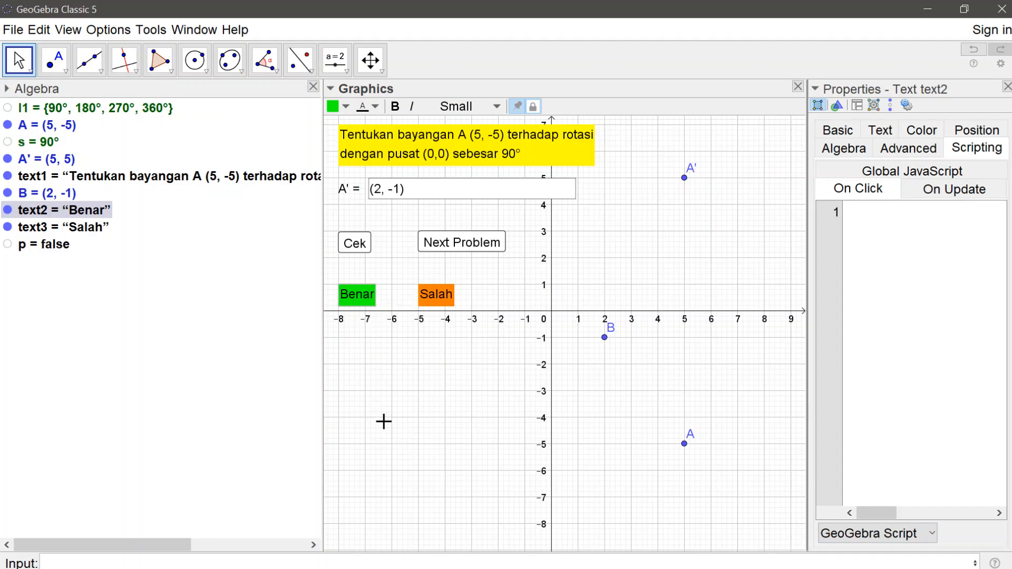
{"action": "left_click", "coordinate": [929, 152]}
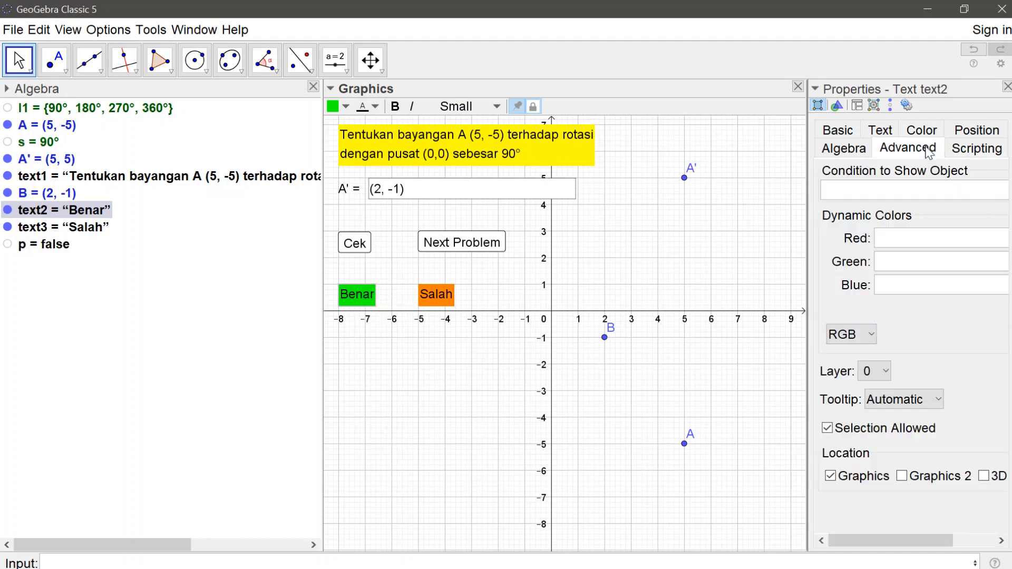
{"action": "left_click", "coordinate": [881, 197]}
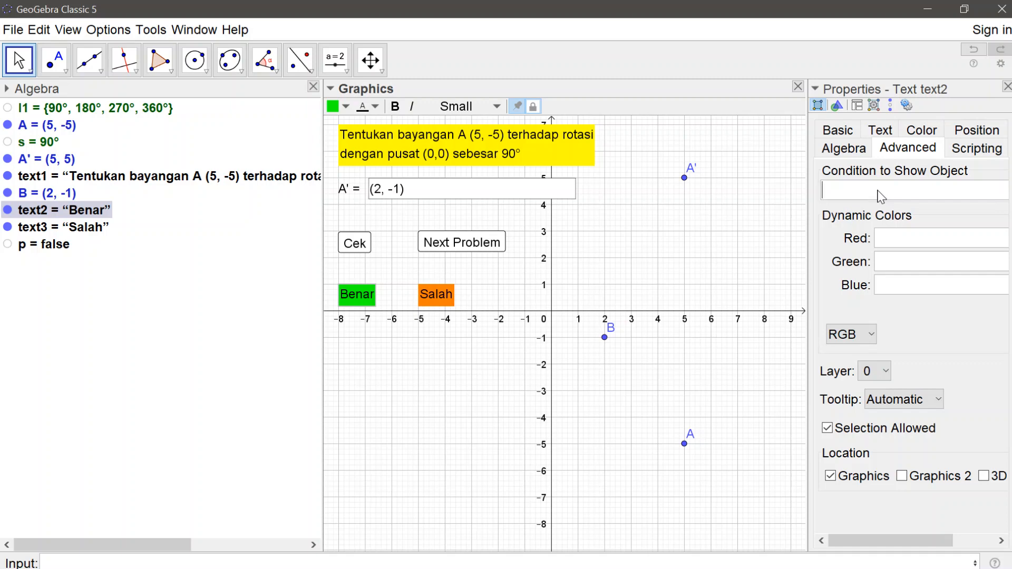
{"action": "type", "text": "p==true"}
{"action": "type", "text": "&&"}
{"action": "type", "text": "B=="}
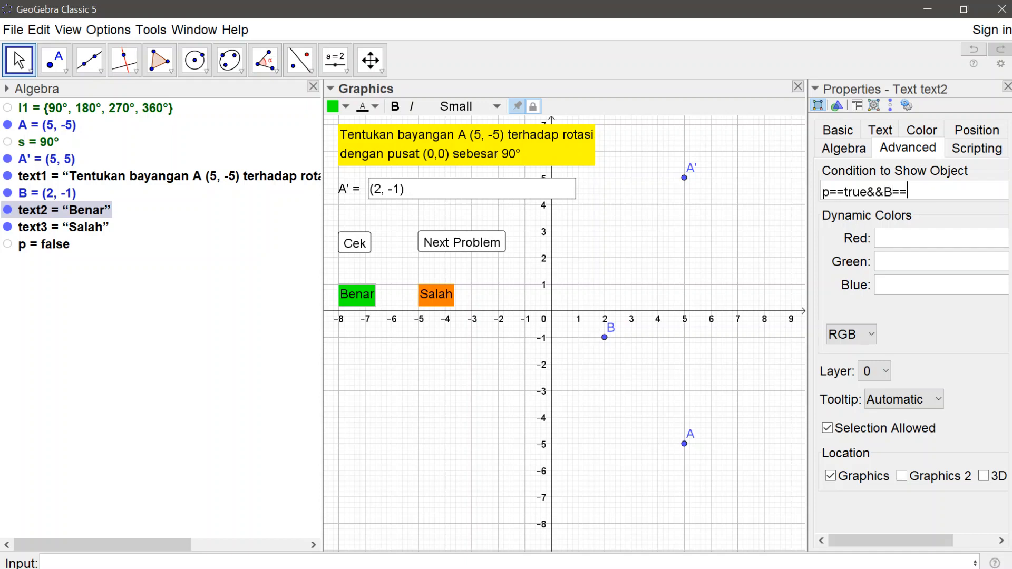
{"action": "type", "text": "A'"}
{"action": "key", "text": "Return"}
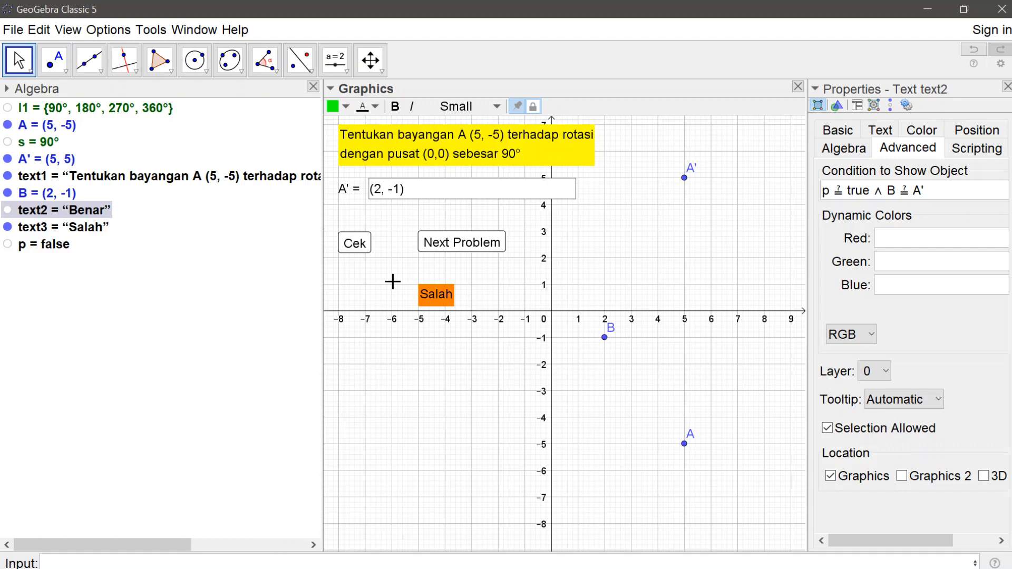
Step: Set the Salah text's condition to show object to p==true&&B!=A' and close the properties
{"action": "left_click", "coordinate": [435, 298]}
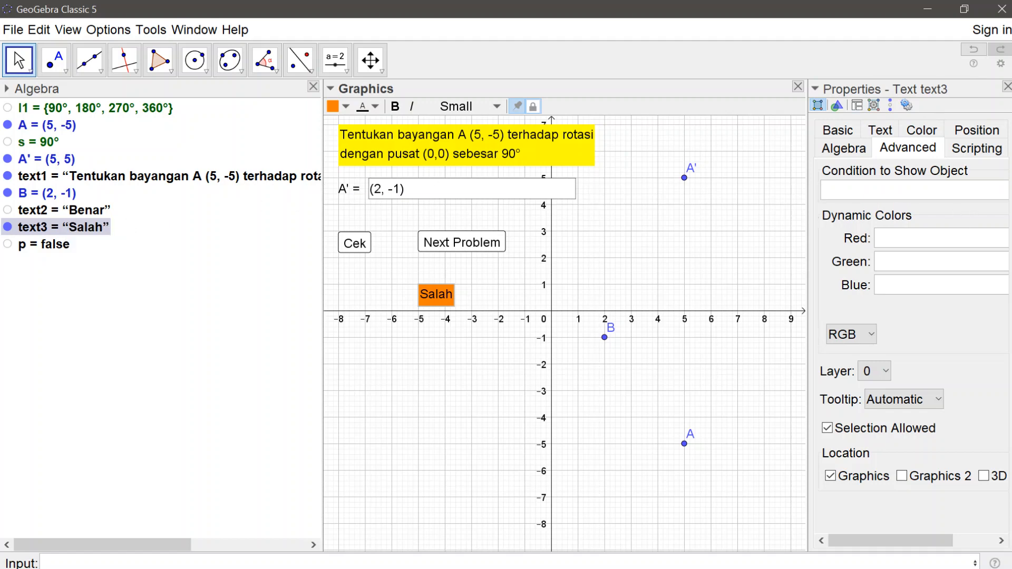
{"action": "type", "text": "p==true&&B!="}
{"action": "type", "text": "\""}
{"action": "key", "text": "BackSpace"}
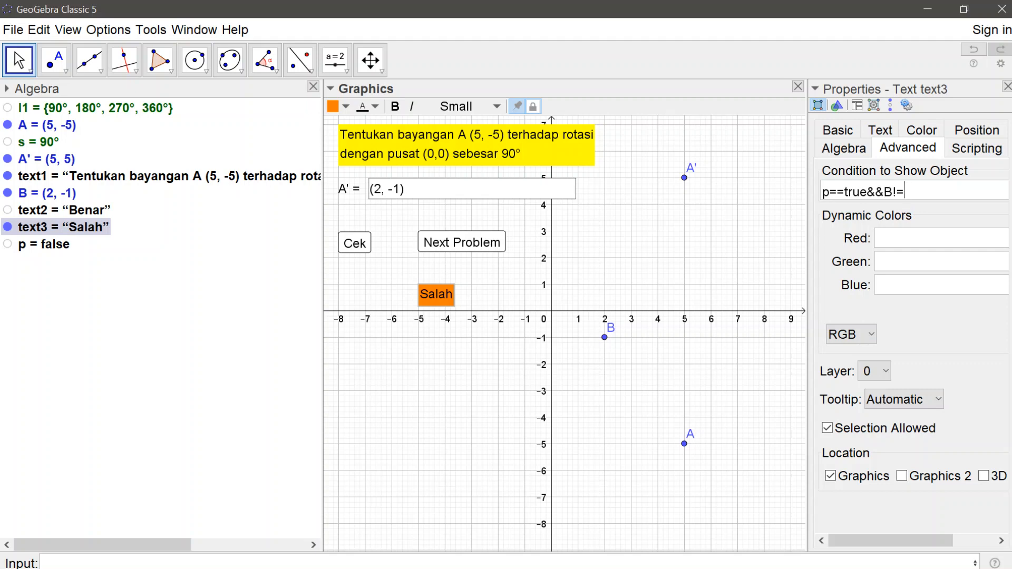
{"action": "type", "text": "A'"}
{"action": "key", "text": "Return"}
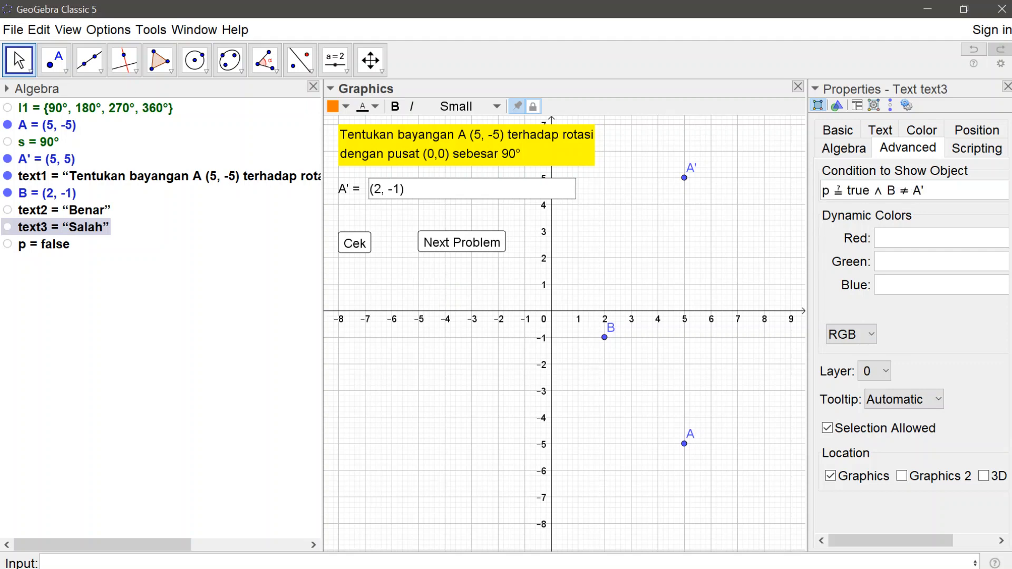
{"action": "left_click", "coordinate": [1007, 86]}
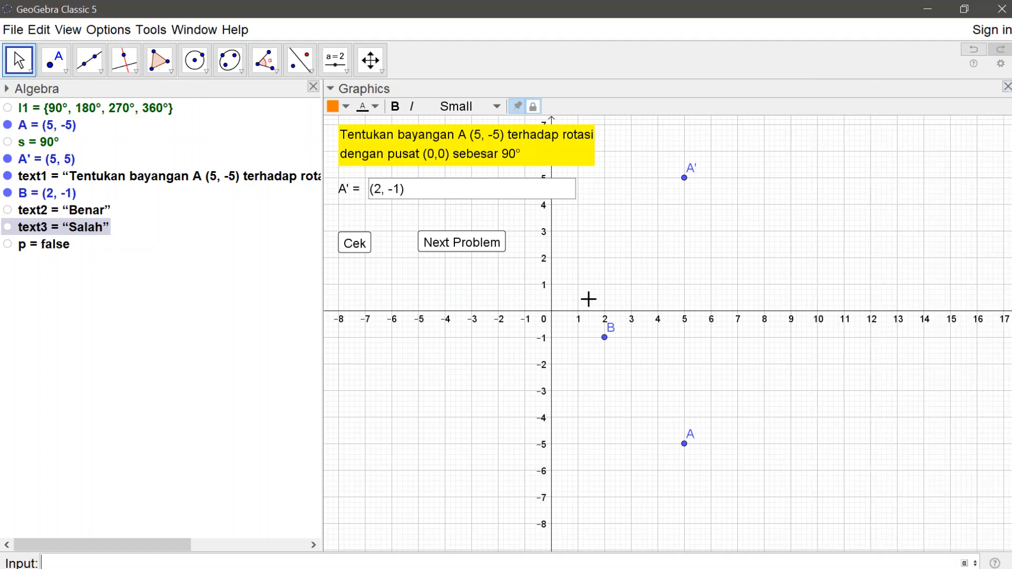
Step: Add SetValue[B,??] as the third line of the Next Problem button's On Click script and close the properties
{"action": "left_click", "coordinate": [475, 251]}
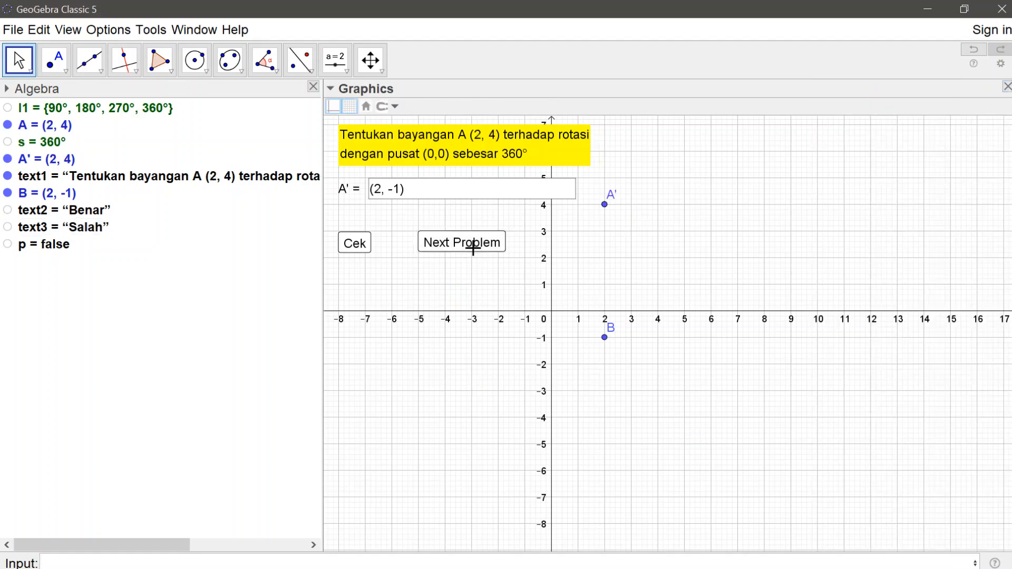
{"action": "left_click", "coordinate": [473, 247]}
{"action": "right_click", "coordinate": [474, 249]}
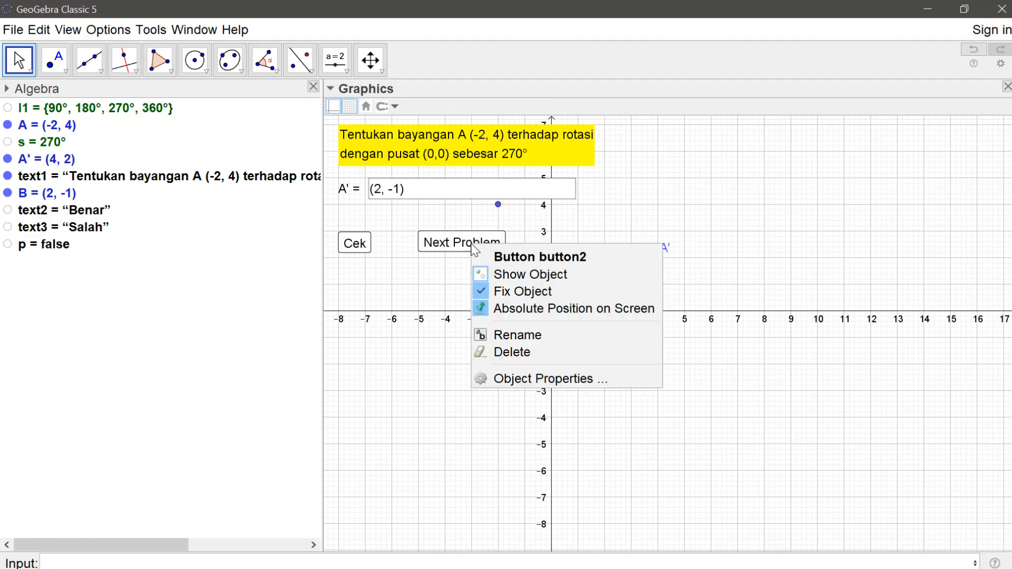
{"action": "left_click", "coordinate": [515, 378]}
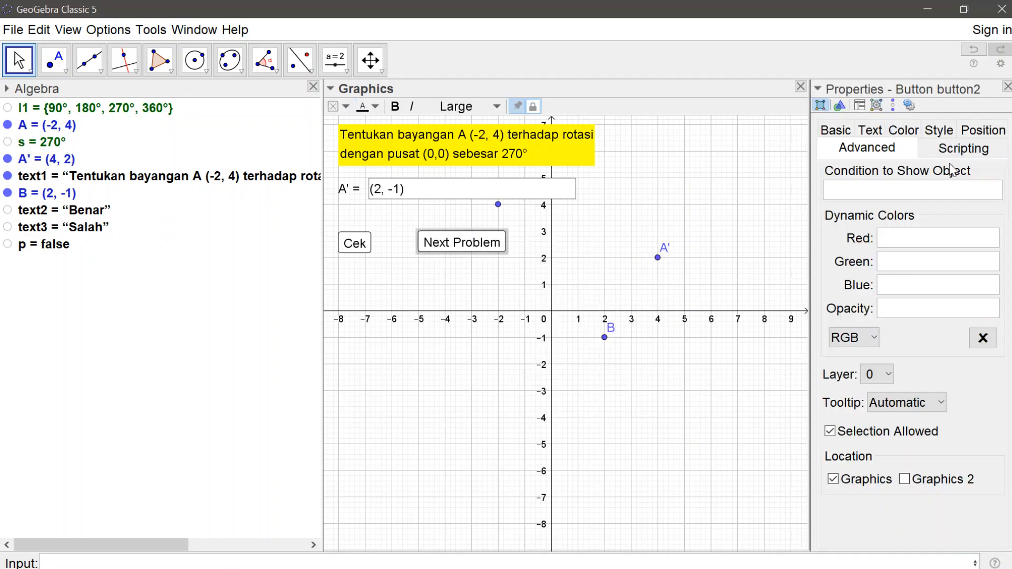
{"action": "left_click", "coordinate": [976, 149]}
{"action": "left_click", "coordinate": [971, 229]}
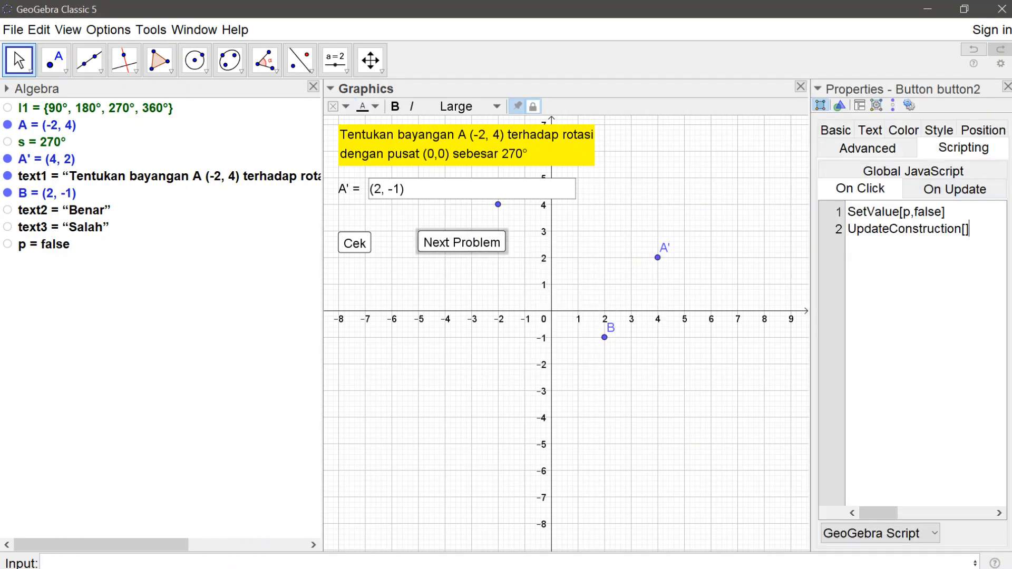
{"action": "key", "text": "Return"}
{"action": "type", "text": "SetValue"}
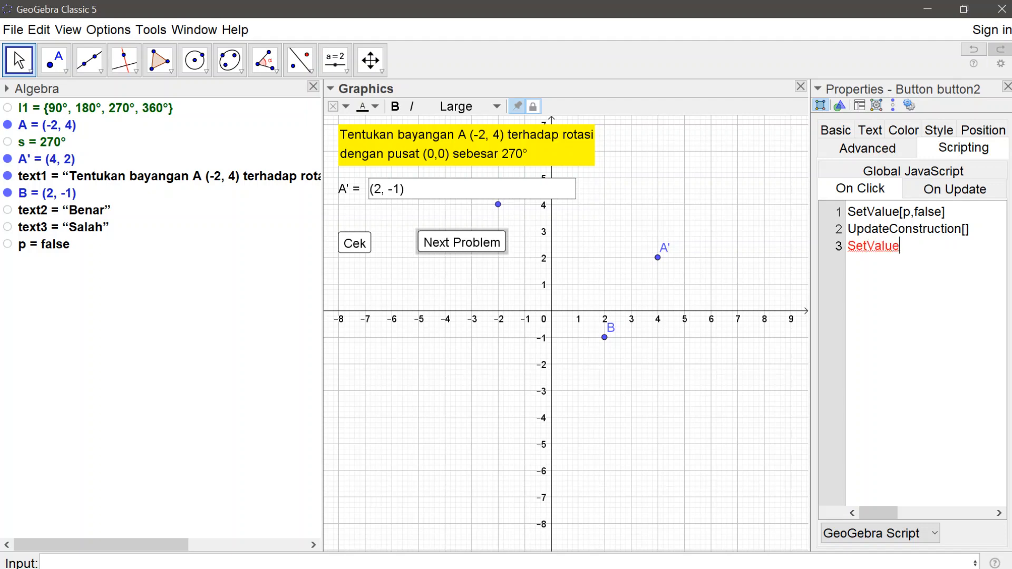
{"action": "type", "text": "[B"}
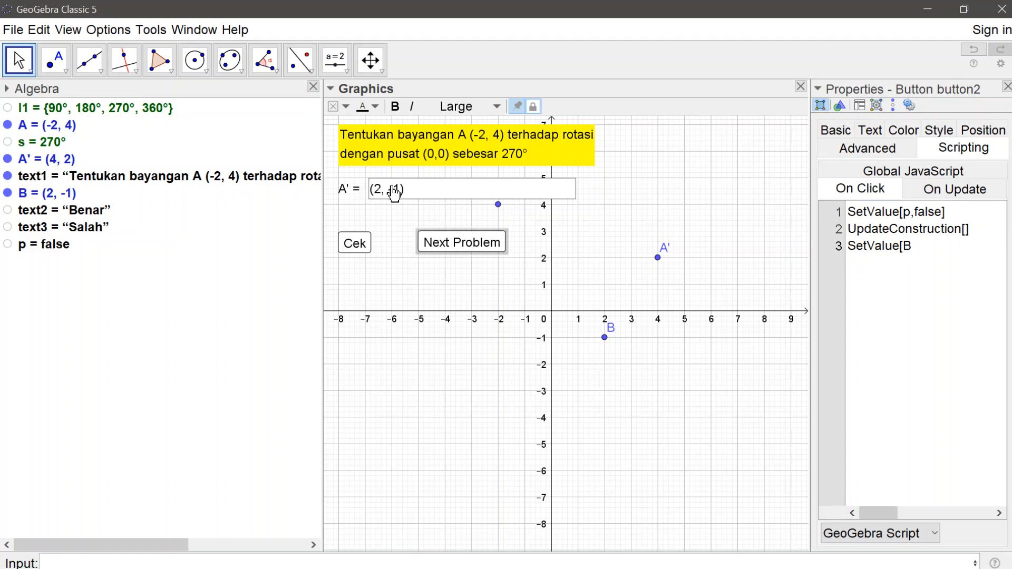
{"action": "type", "text": ",??]"}
{"action": "left_click", "coordinate": [1008, 86]}
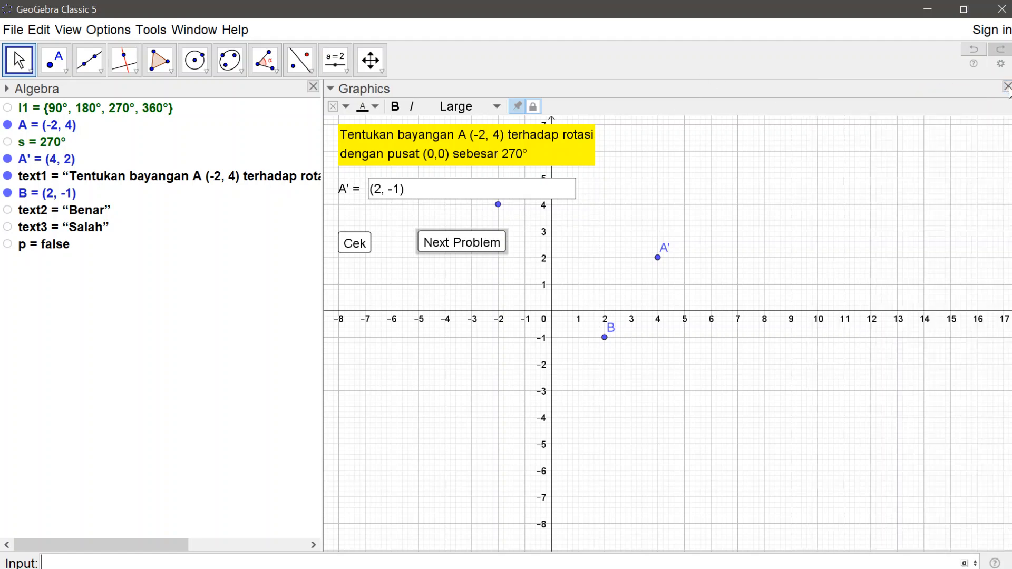
Step: Test the Next Problem button by generating several new questions in a row
{"action": "left_click", "coordinate": [471, 244]}
{"action": "left_click", "coordinate": [471, 244]}
{"action": "left_click", "coordinate": [471, 244]}
{"action": "left_click", "coordinate": [471, 243]}
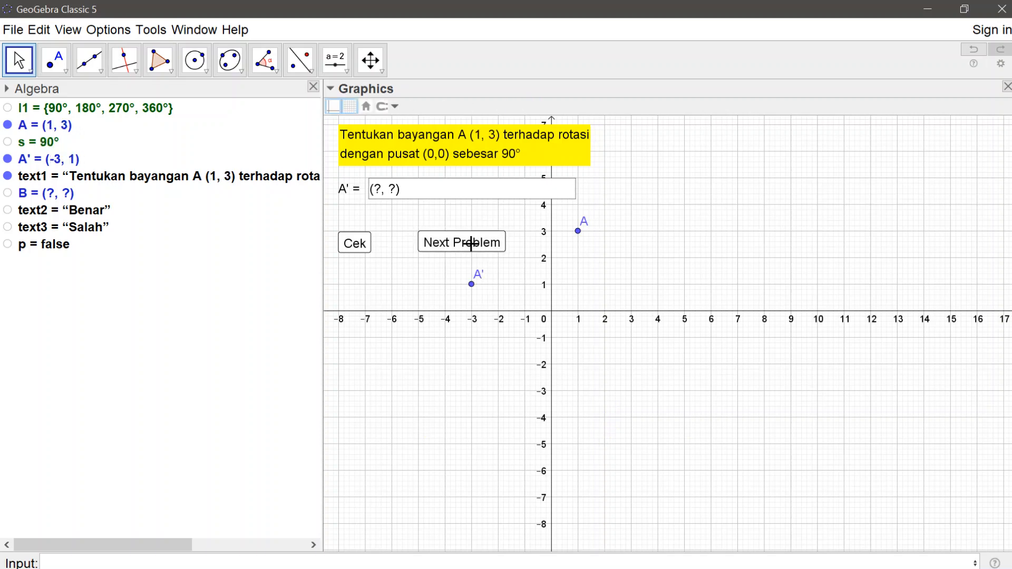
Step: Test the correct-answer feedback by entering (-3,1) in the answer box and checking it with Cek
{"action": "left_click", "coordinate": [435, 193]}
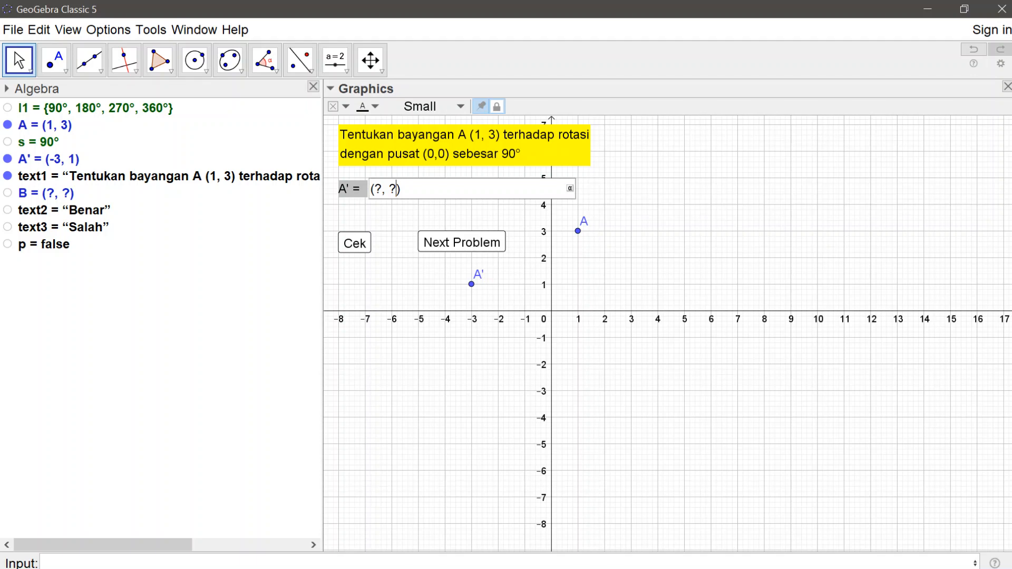
{"action": "key", "text": "BackSpace"}
{"action": "key", "text": "BackSpace"}
{"action": "key", "text": "BackSpace"}
{"action": "key", "text": "BackSpace"}
{"action": "type", "text": "-3,1"}
{"action": "left_click", "coordinate": [342, 243]}
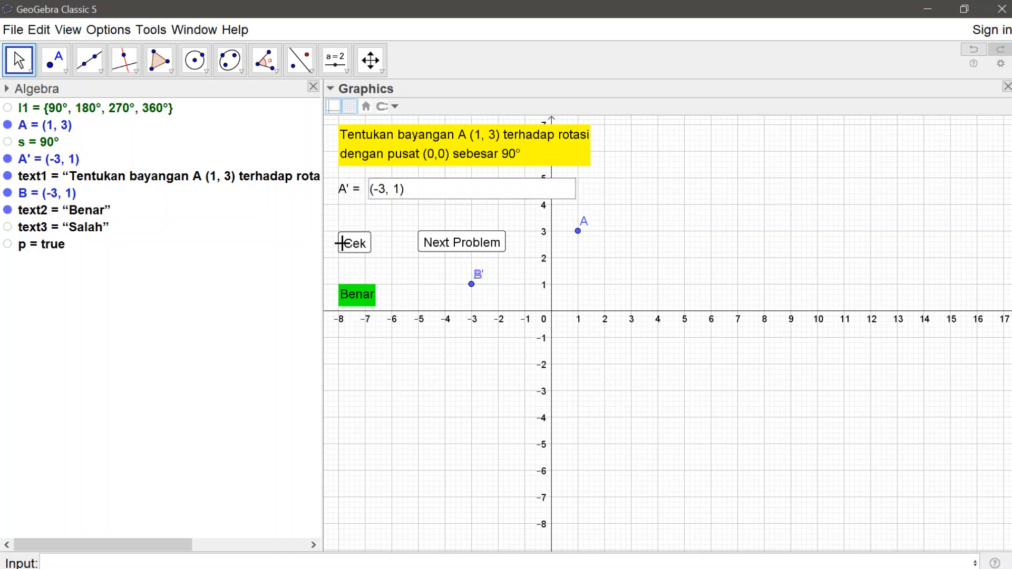
Step: Generate another question, test the wrong-answer feedback with (0,0) and Cek, and move on to a new question
{"action": "left_click", "coordinate": [444, 241]}
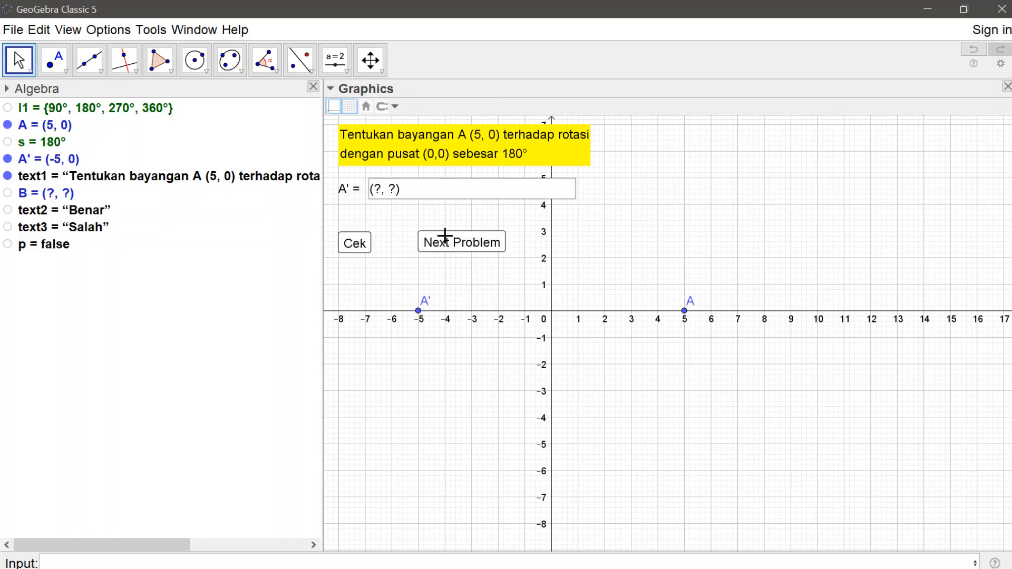
{"action": "left_click", "coordinate": [393, 190]}
{"action": "key", "text": "BackSpace"}
{"action": "key", "text": "BackSpace"}
{"action": "key", "text": "BackSpace"}
{"action": "key", "text": "BackSpace"}
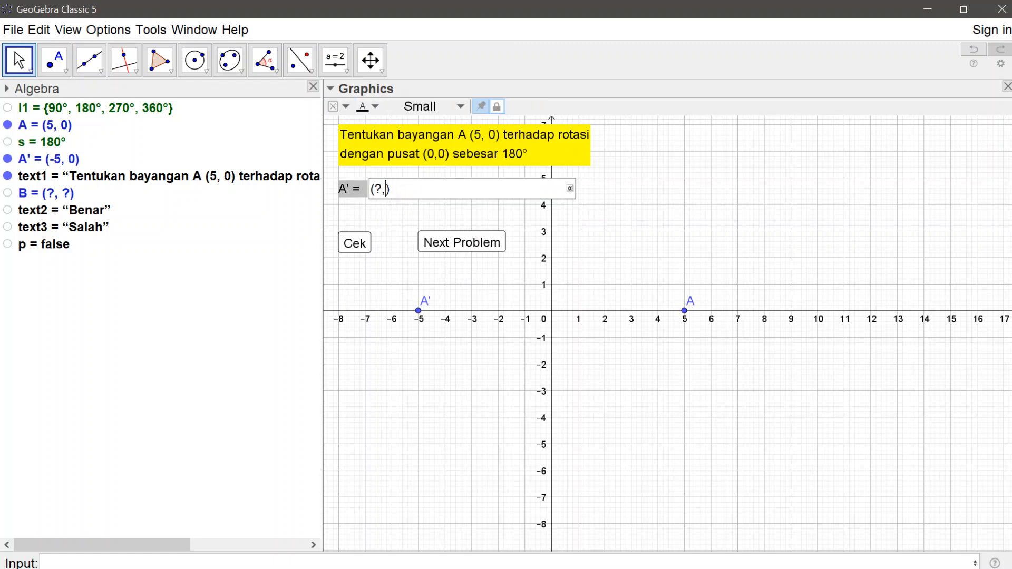
{"action": "type", "text": "0,0"}
{"action": "left_click", "coordinate": [362, 256]}
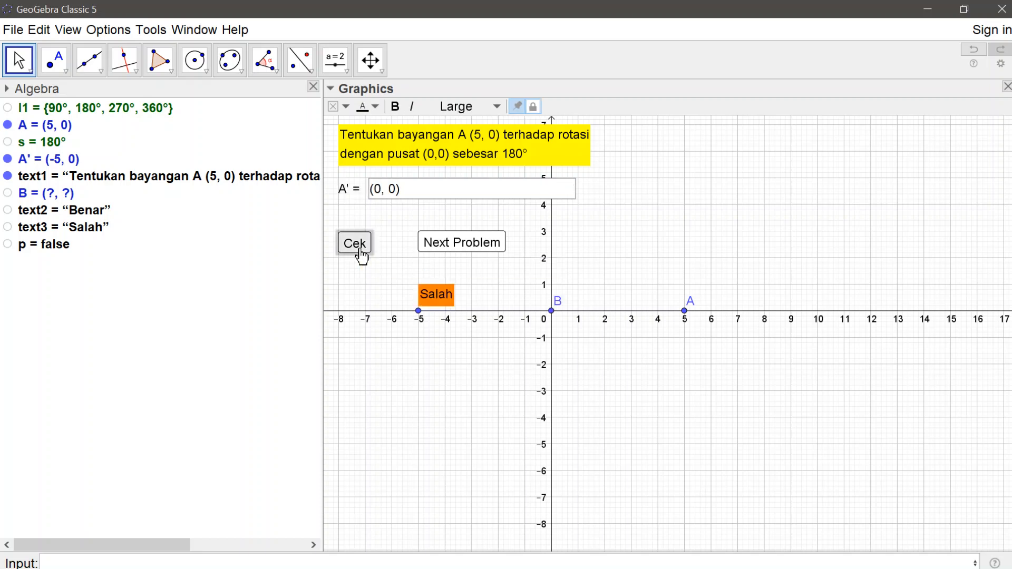
{"action": "left_click", "coordinate": [437, 248]}
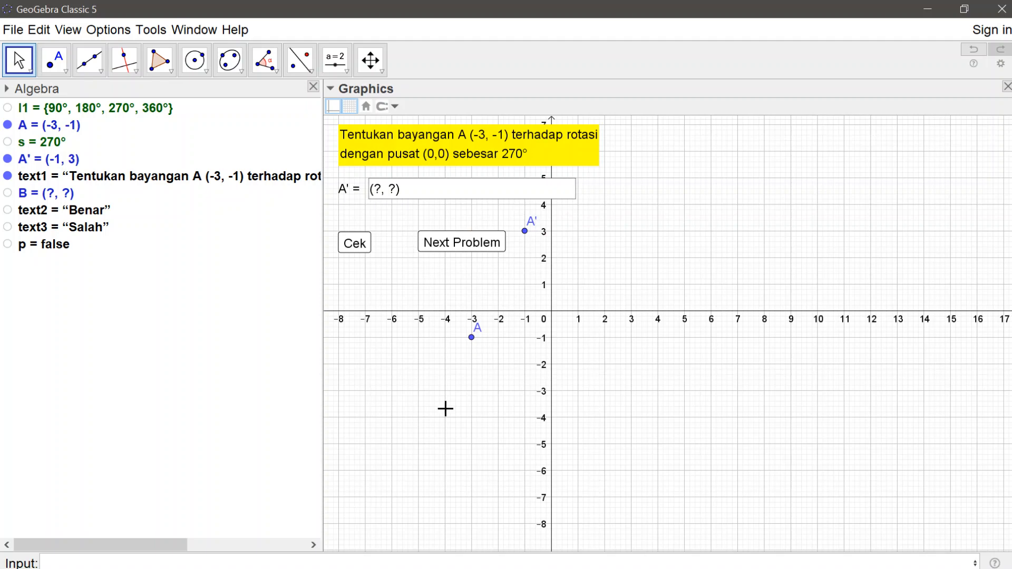
Step: Hide the axes, the grid and the points A and A' in the Graphics view
{"action": "right_click", "coordinate": [667, 192]}
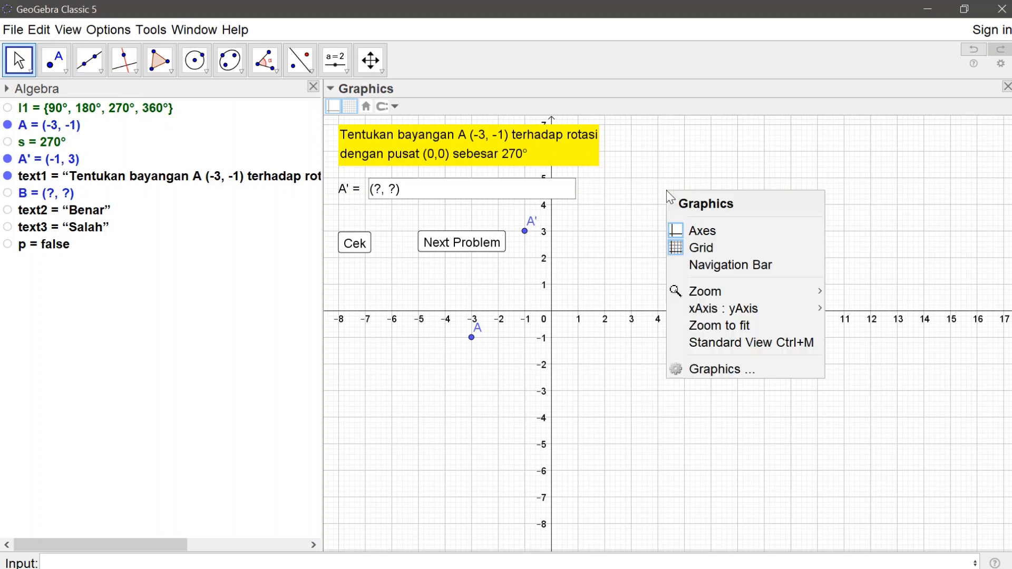
{"action": "left_click", "coordinate": [673, 231]}
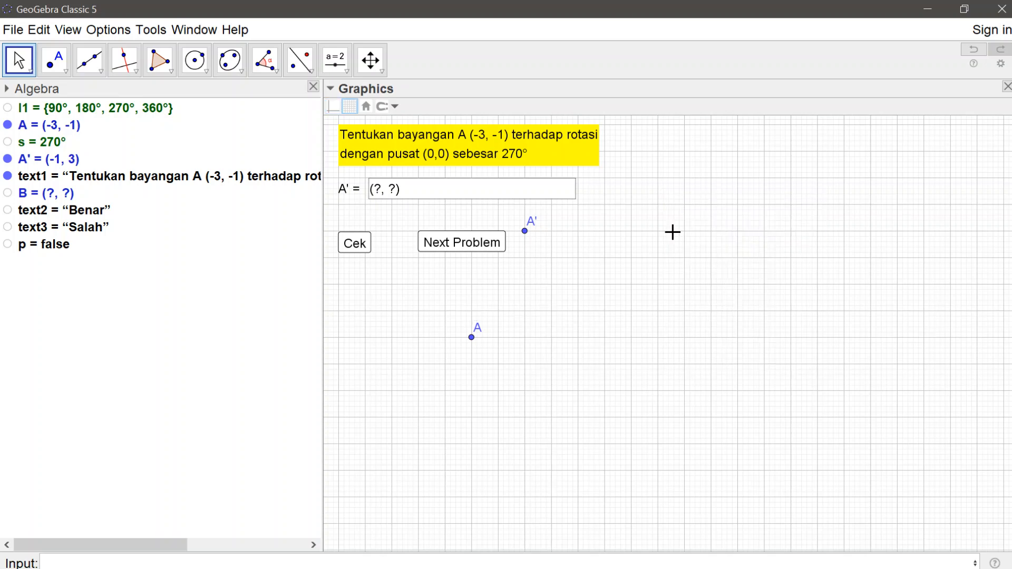
{"action": "right_click", "coordinate": [673, 232]}
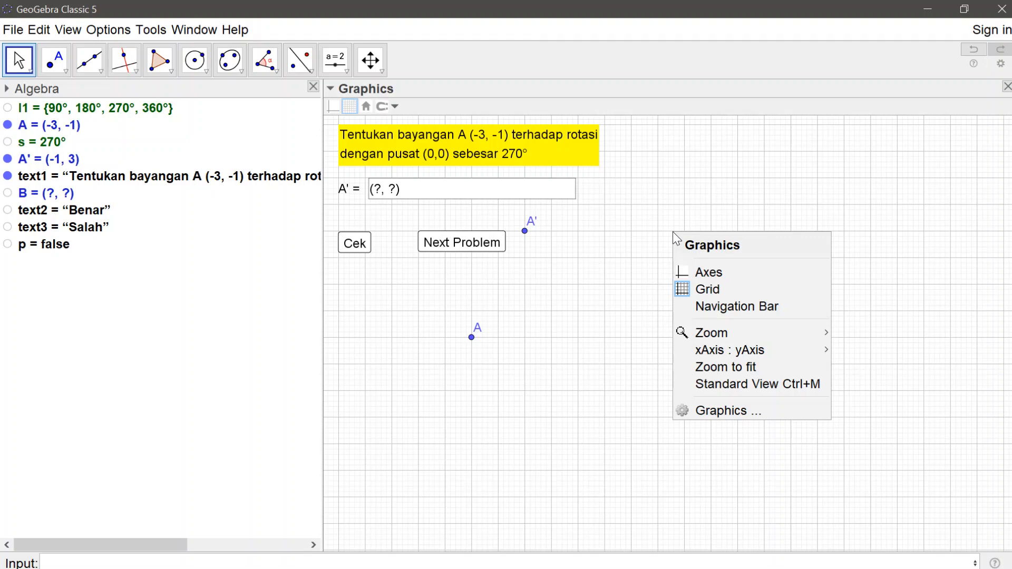
{"action": "left_click", "coordinate": [692, 289]}
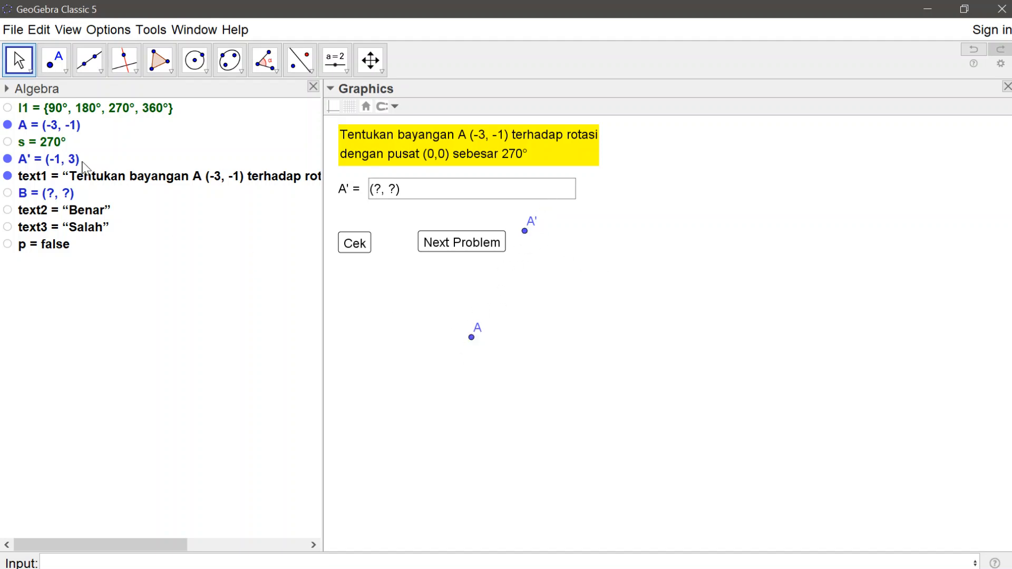
{"action": "left_click", "coordinate": [7, 125]}
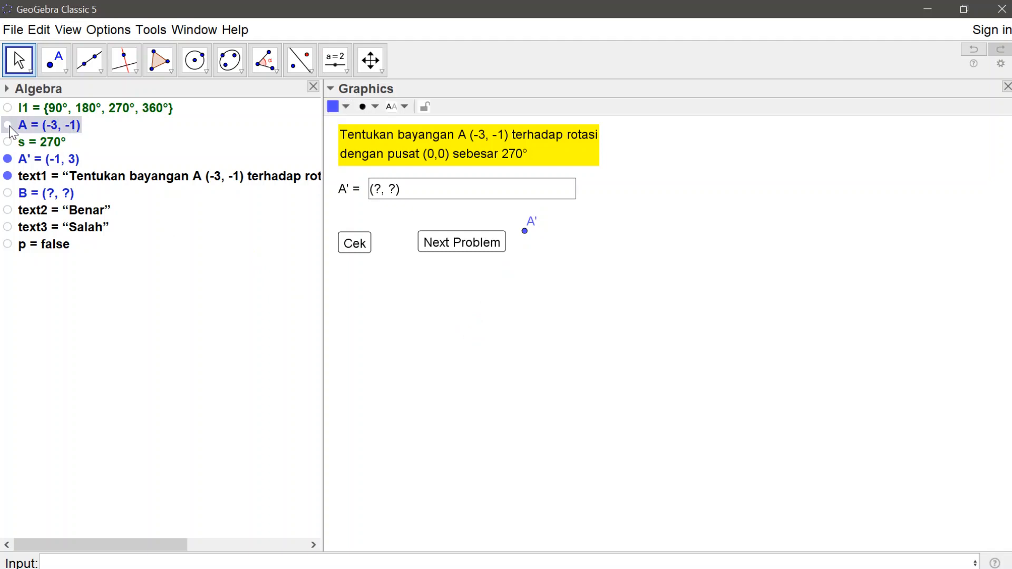
{"action": "left_click", "coordinate": [8, 158]}
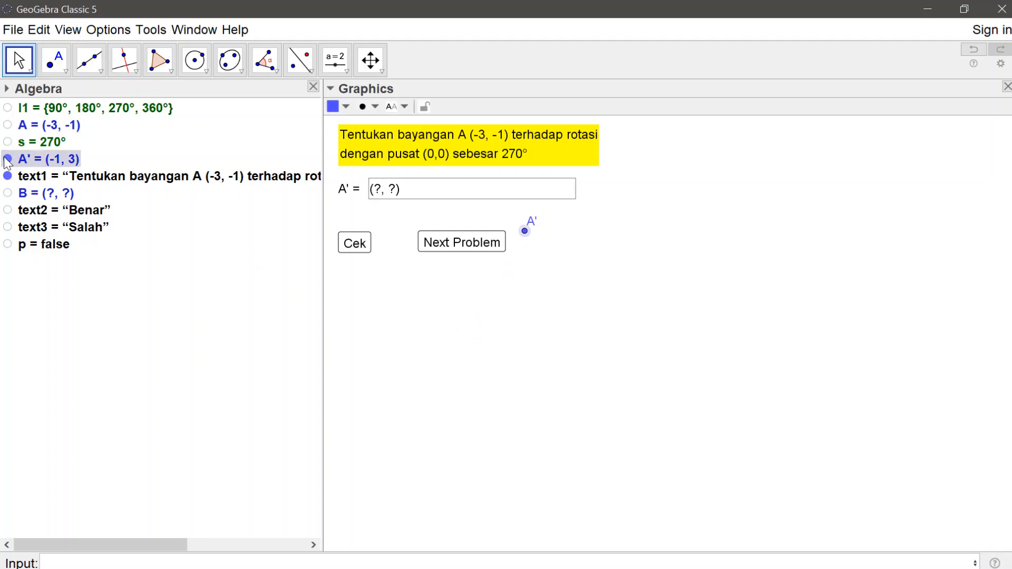
Step: Enter (4,5) in the answer box to define point B, and hide B in the Graphics view
{"action": "left_click", "coordinate": [396, 191]}
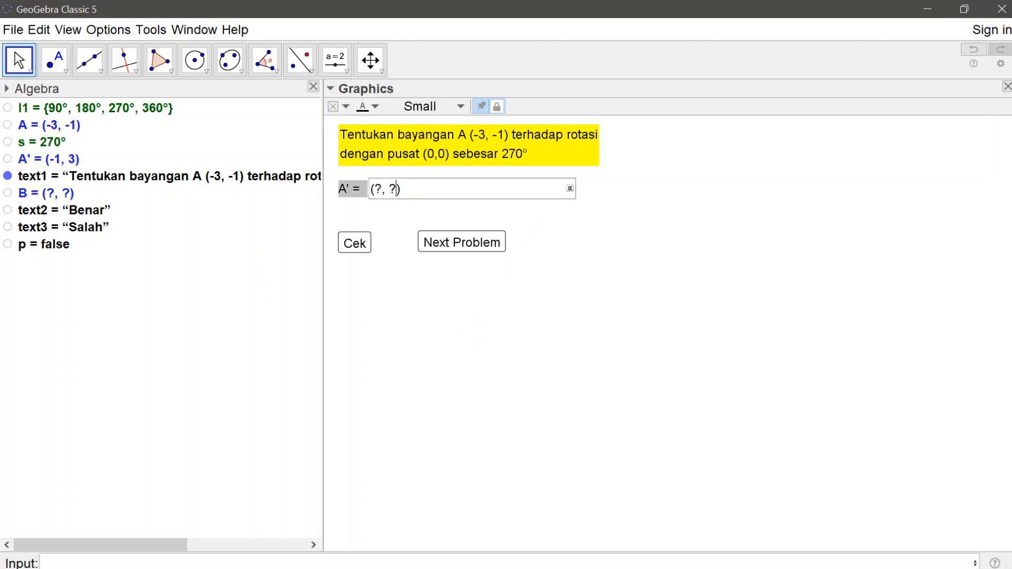
{"action": "key", "text": "BackSpace"}
{"action": "key", "text": "BackSpace"}
{"action": "key", "text": "BackSpace"}
{"action": "key", "text": "BackSpace"}
{"action": "type", "text": "4,5"}
{"action": "key", "text": "Return"}
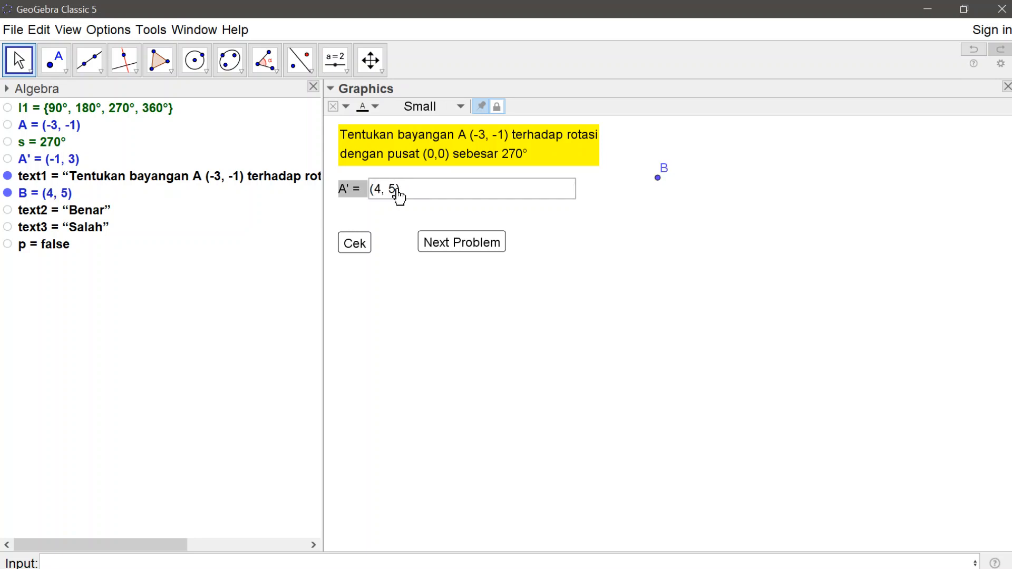
{"action": "left_click", "coordinate": [7, 194]}
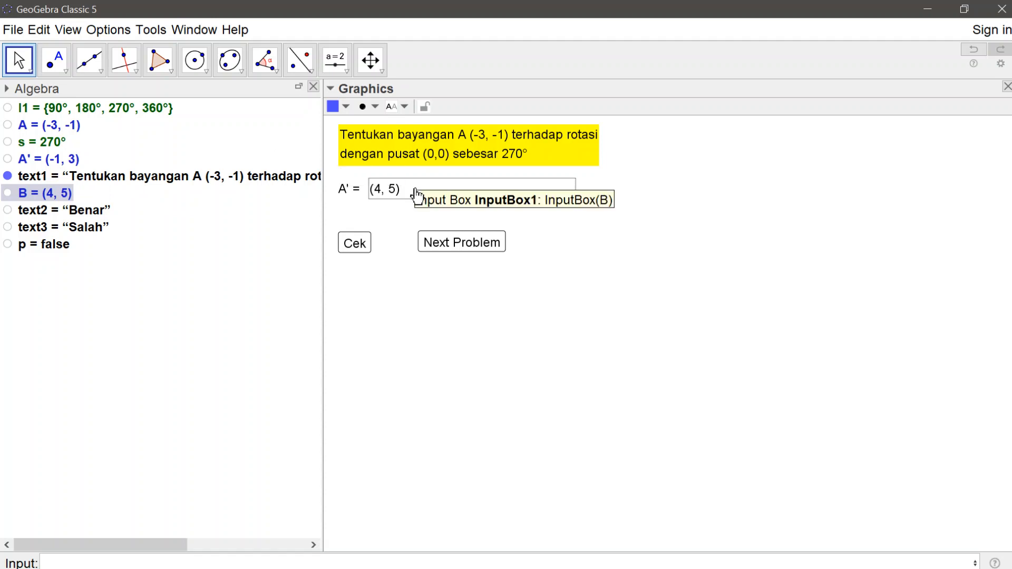
Step: Generate a new question with the Next Problem button and close the Algebra view
{"action": "left_click", "coordinate": [436, 235]}
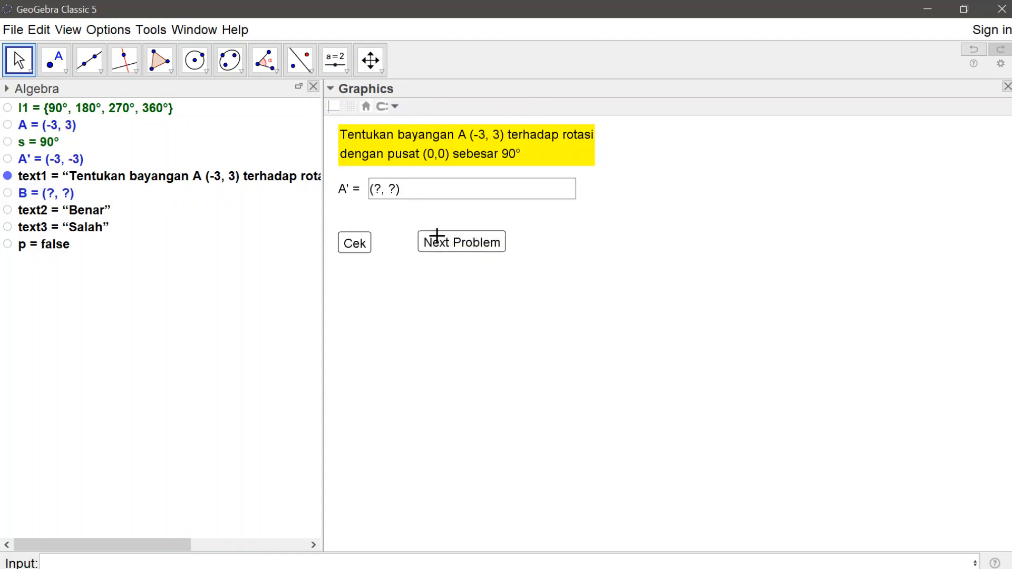
{"action": "left_click", "coordinate": [313, 86]}
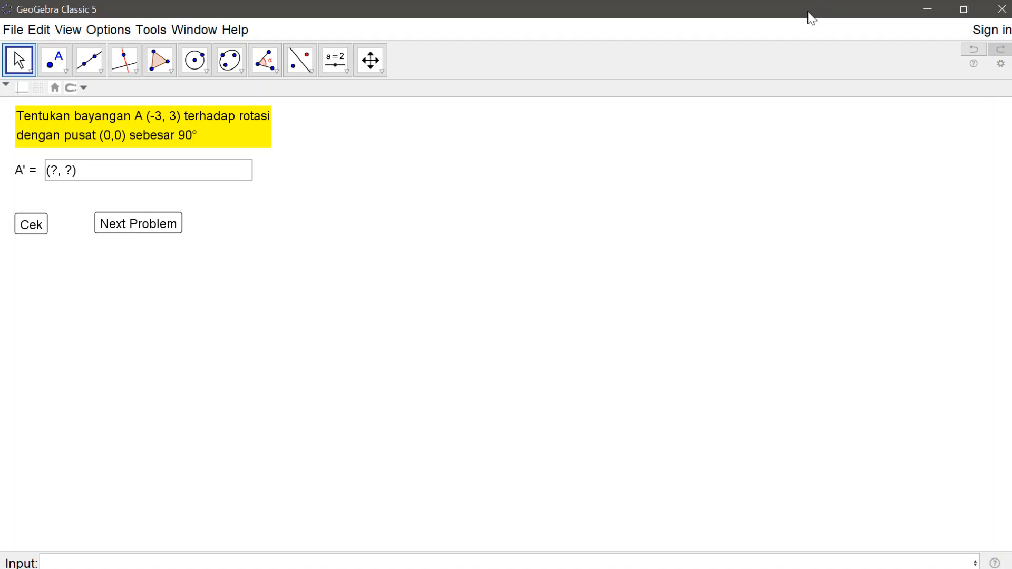
Step: Restore the GeoGebra window from full screen, shrink it to about 583×586 around the quiz, and move it toward the desktop's middle
{"action": "left_click", "coordinate": [960, 7]}
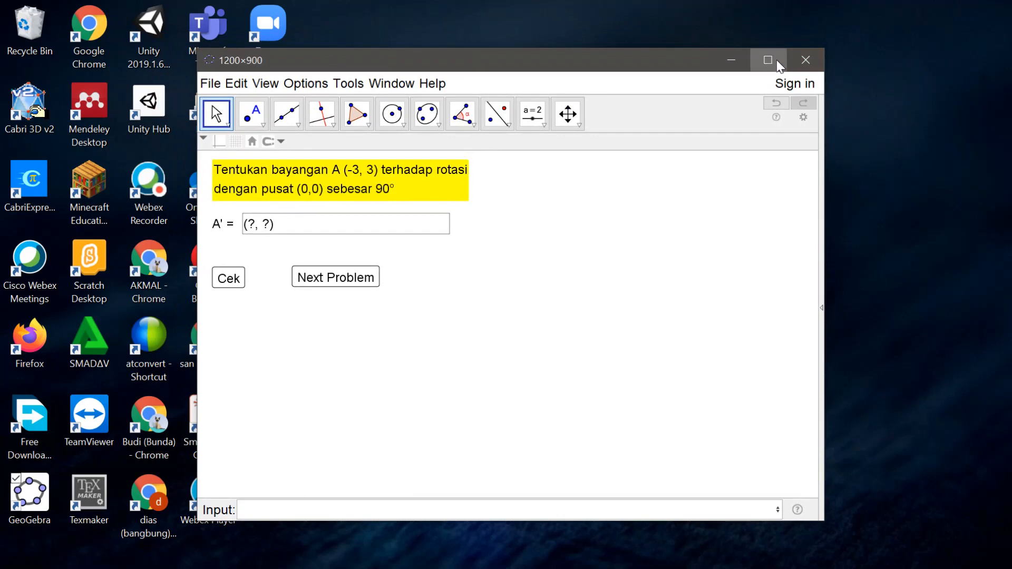
{"action": "left_click", "coordinate": [780, 58]}
{"action": "left_click", "coordinate": [964, 10]}
{"action": "left_click_drag", "start_coordinate": [826, 197], "coordinate": [499, 256]}
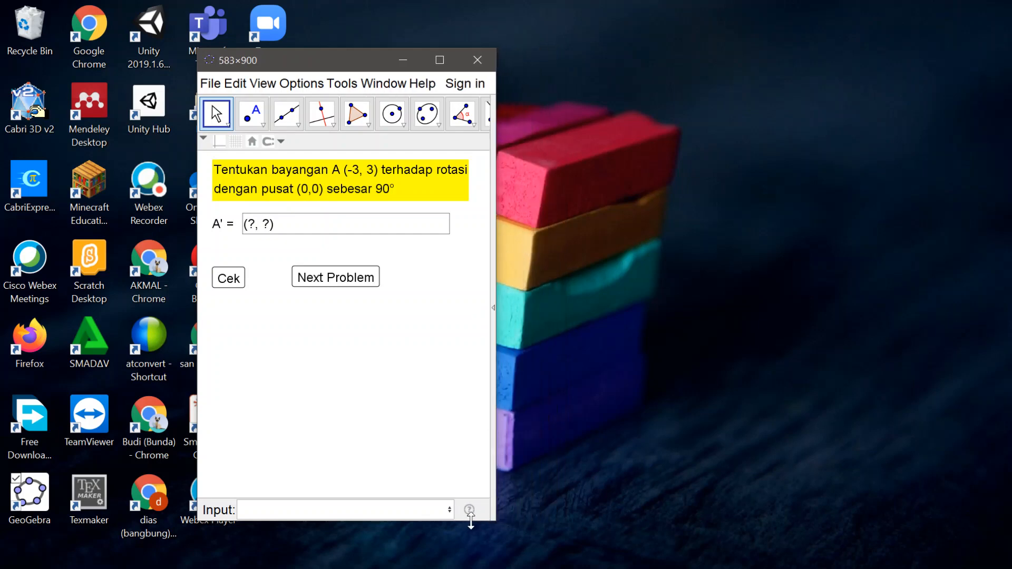
{"action": "left_click_drag", "start_coordinate": [481, 524], "coordinate": [481, 355]}
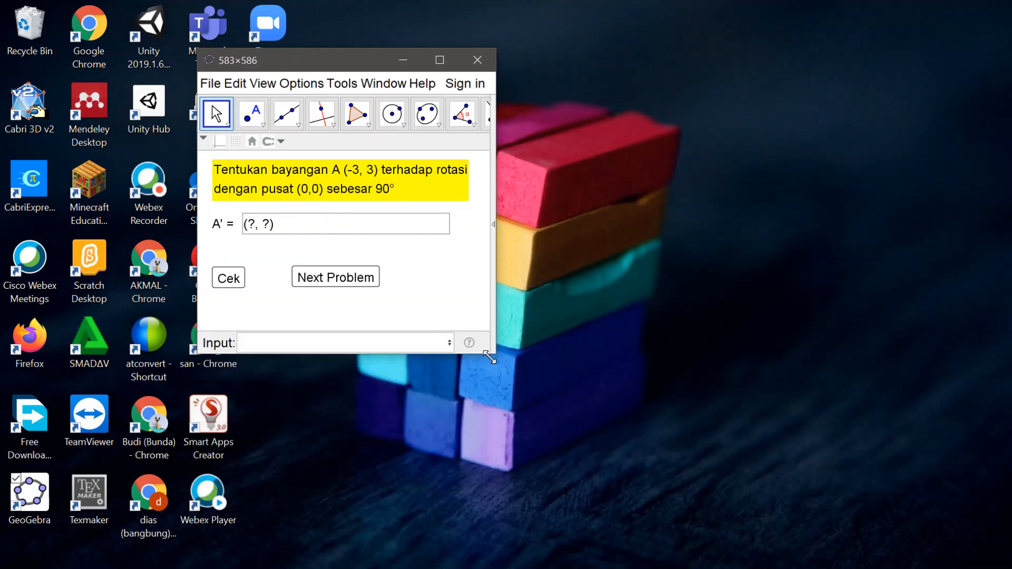
{"action": "left_click_drag", "start_coordinate": [362, 58], "coordinate": [492, 52]}
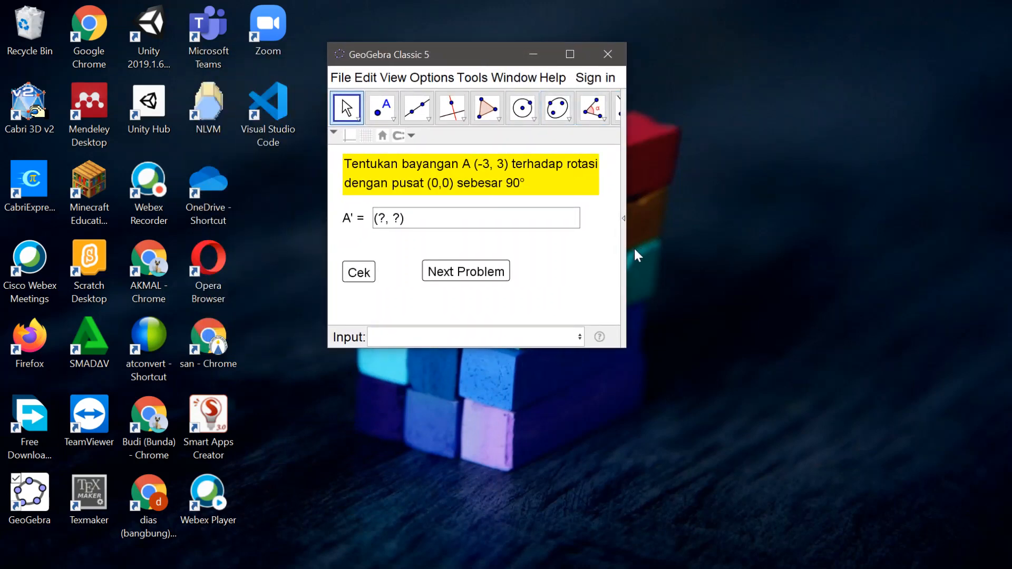
Step: Fine-tune the GeoGebra window to about 638×632 so that it closely frames the question, answer box and buttons
{"action": "left_click_drag", "start_coordinate": [615, 348], "coordinate": [616, 383]}
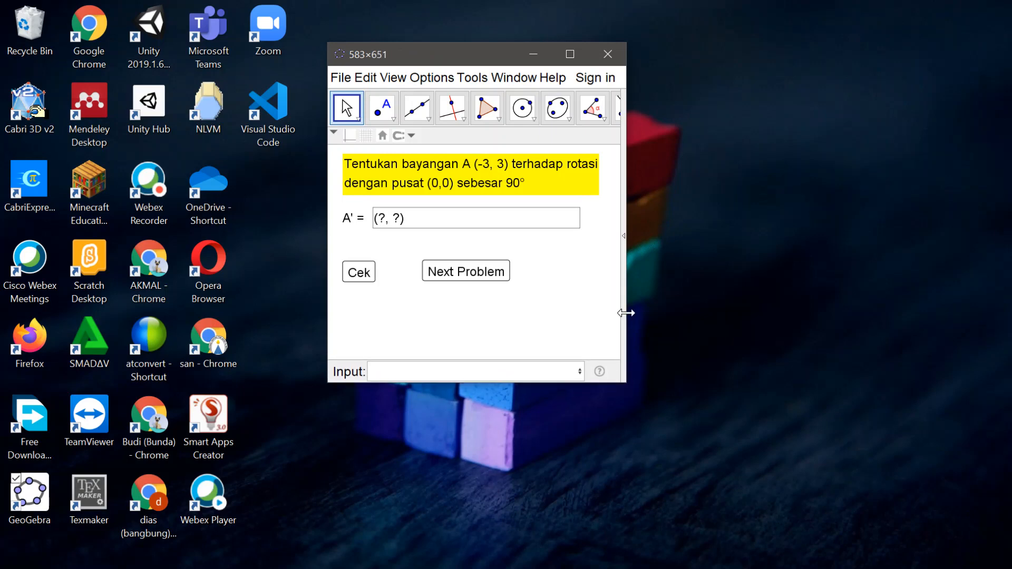
{"action": "left_click_drag", "start_coordinate": [626, 313], "coordinate": [630, 313]}
{"action": "left_click", "coordinate": [339, 77]}
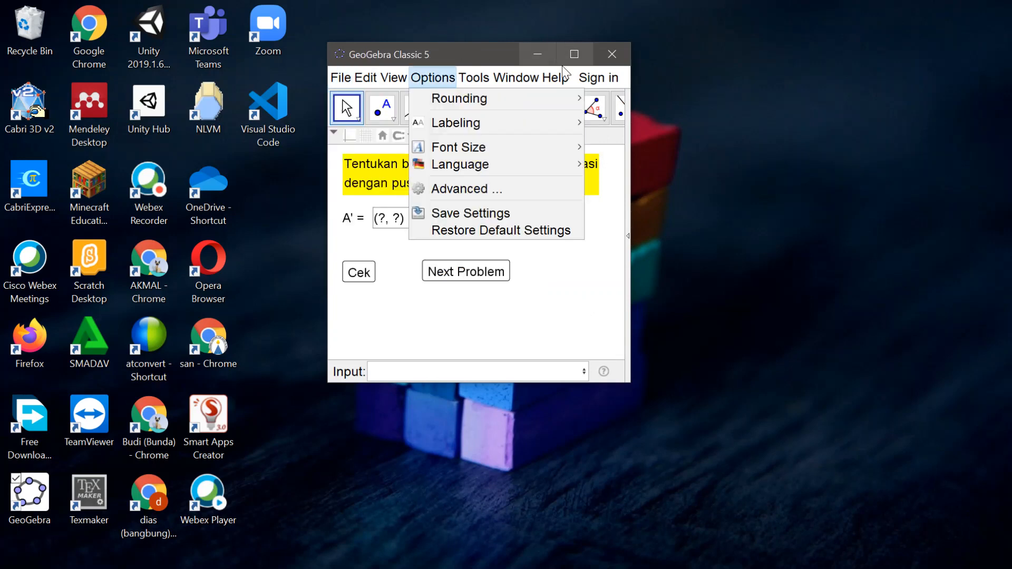
{"action": "left_click", "coordinate": [631, 255]}
{"action": "left_click_drag", "start_coordinate": [630, 254], "coordinate": [676, 247]}
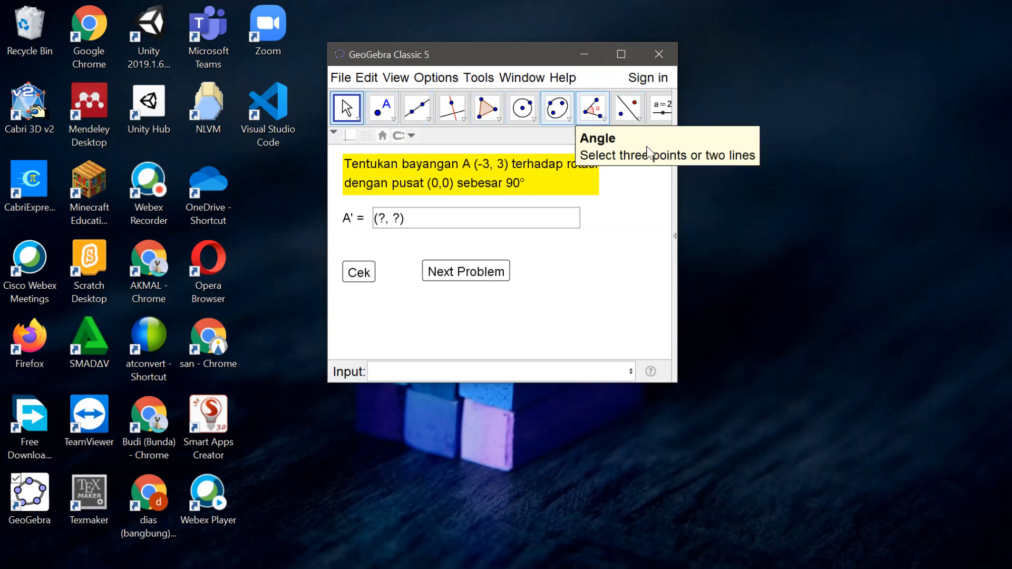
{"action": "mouse_move", "coordinate": [680, 187]}
{"action": "left_mouse_down"}
{"action": "mouse_move", "coordinate": [649, 190]}
{"action": "mouse_move", "coordinate": [669, 195]}
{"action": "left_mouse_up"}
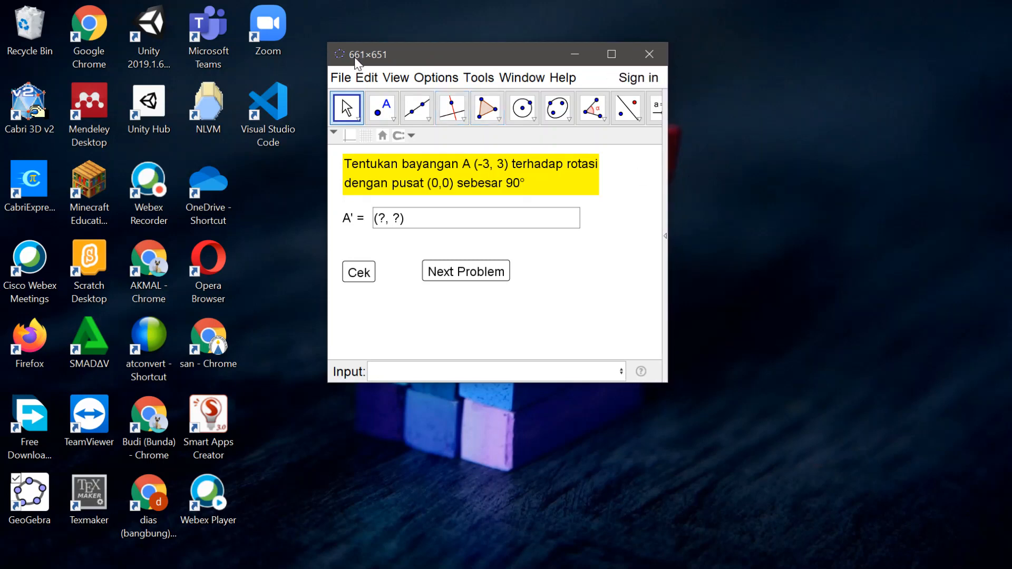
{"action": "left_click_drag", "start_coordinate": [669, 194], "coordinate": [643, 191]}
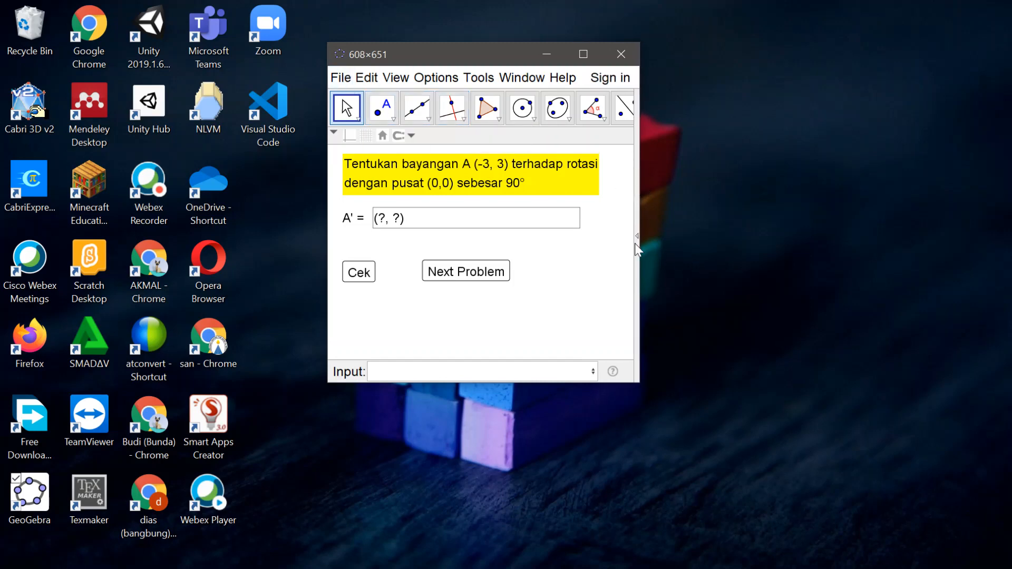
{"action": "left_click_drag", "start_coordinate": [640, 241], "coordinate": [655, 224]}
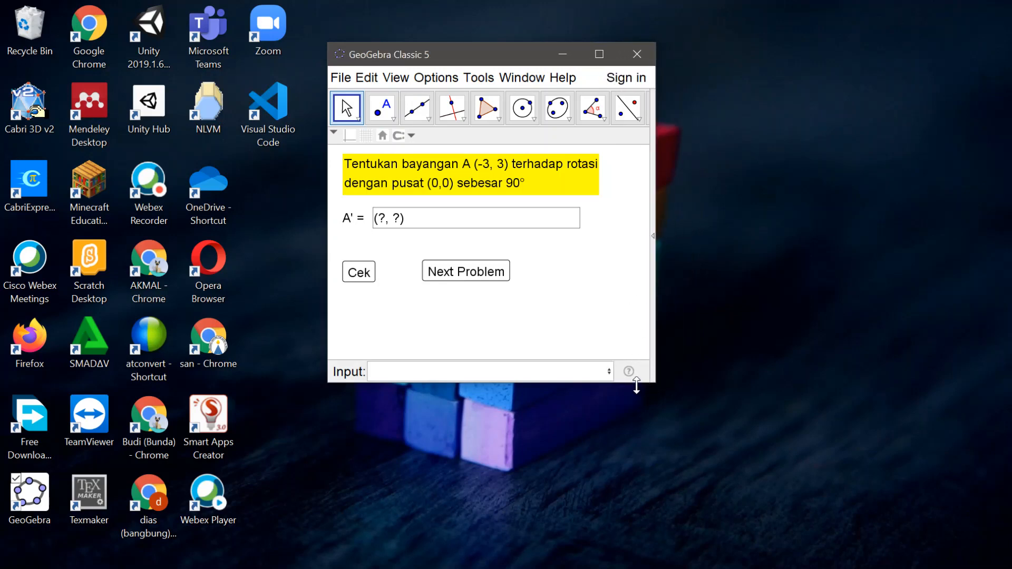
{"action": "left_click_drag", "start_coordinate": [635, 382], "coordinate": [644, 436]}
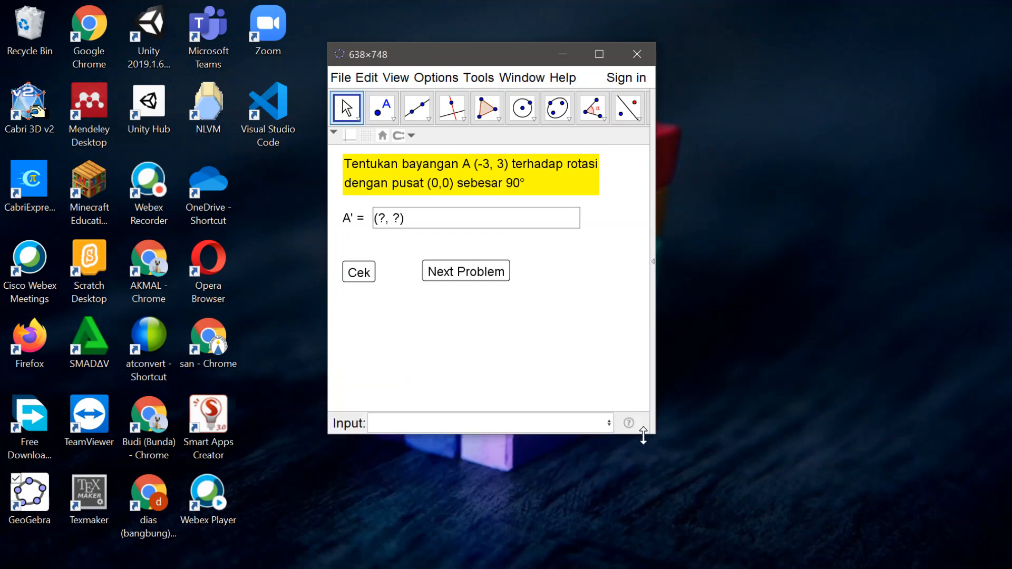
{"action": "mouse_move", "coordinate": [634, 358]}
{"action": "left_mouse_down"}
{"action": "mouse_move", "coordinate": [634, 397]}
{"action": "mouse_move", "coordinate": [633, 341]}
{"action": "mouse_move", "coordinate": [632, 361]}
{"action": "left_mouse_up"}
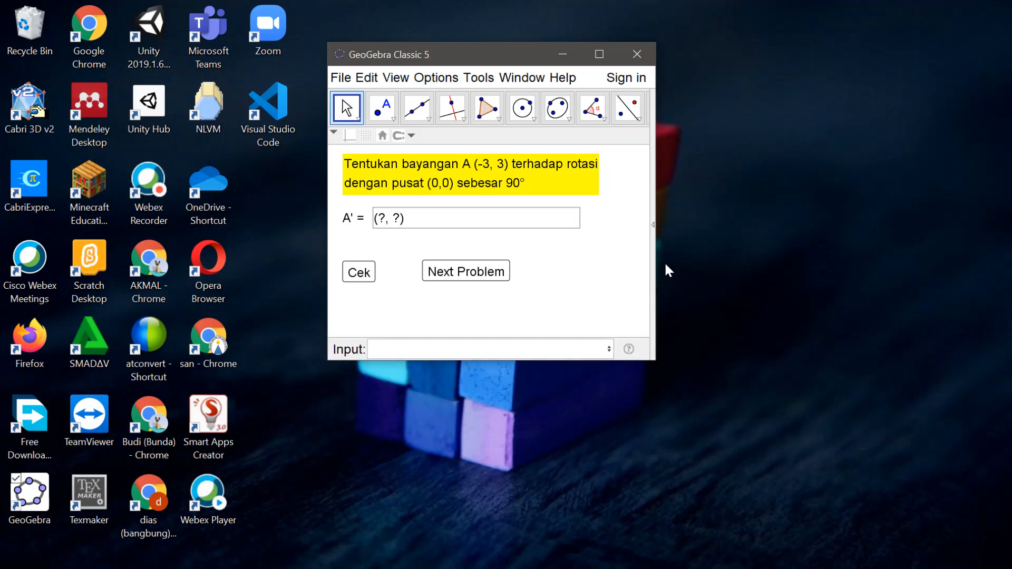
{"action": "left_click_drag", "start_coordinate": [638, 360], "coordinate": [640, 372]}
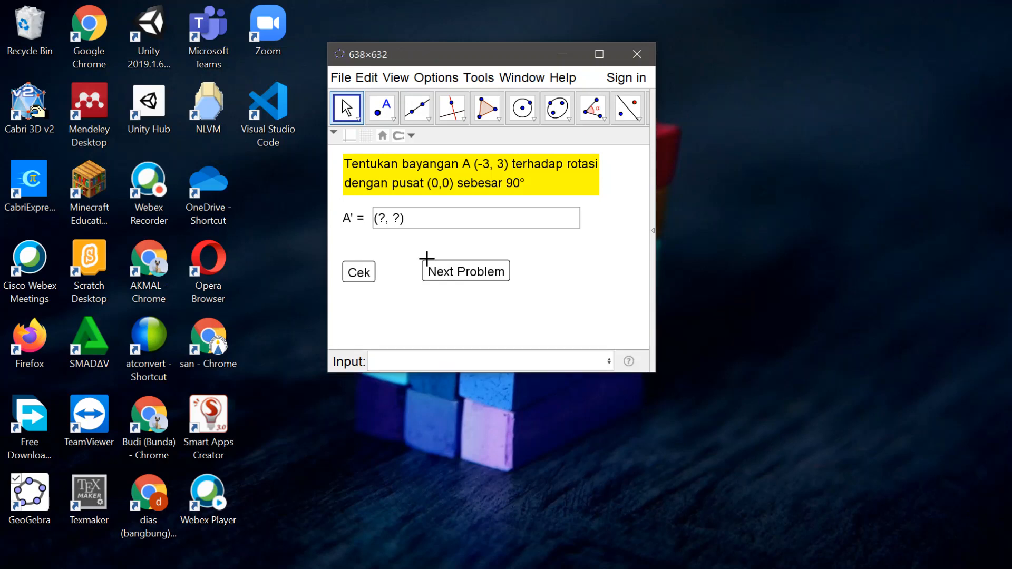
Step: Test the feedback in the smaller window by checking the answer (1,1) with Cek, and generate a new question
{"action": "left_click", "coordinate": [404, 218]}
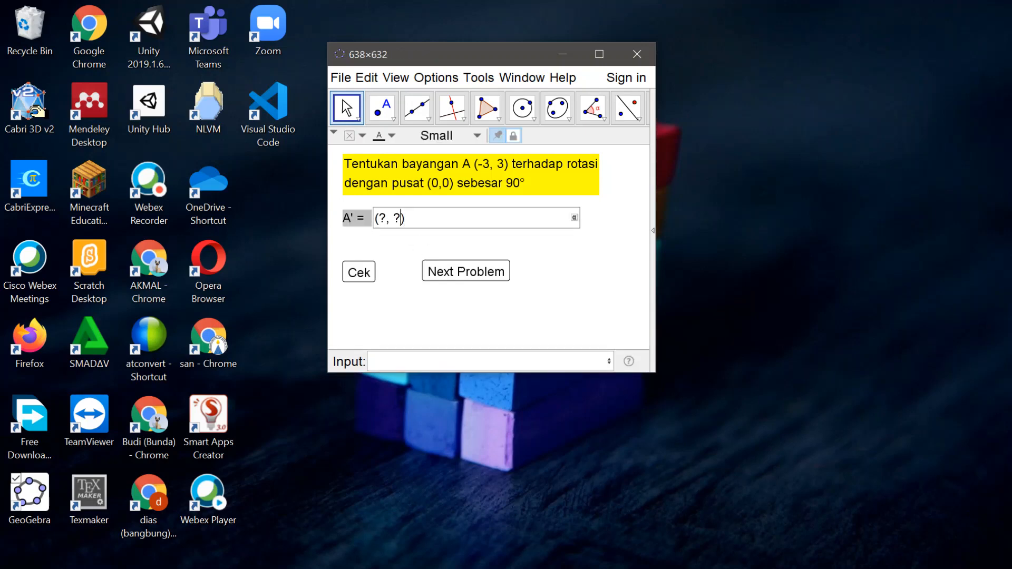
{"action": "key", "text": "BackSpace"}
{"action": "type", "text": "1,1"}
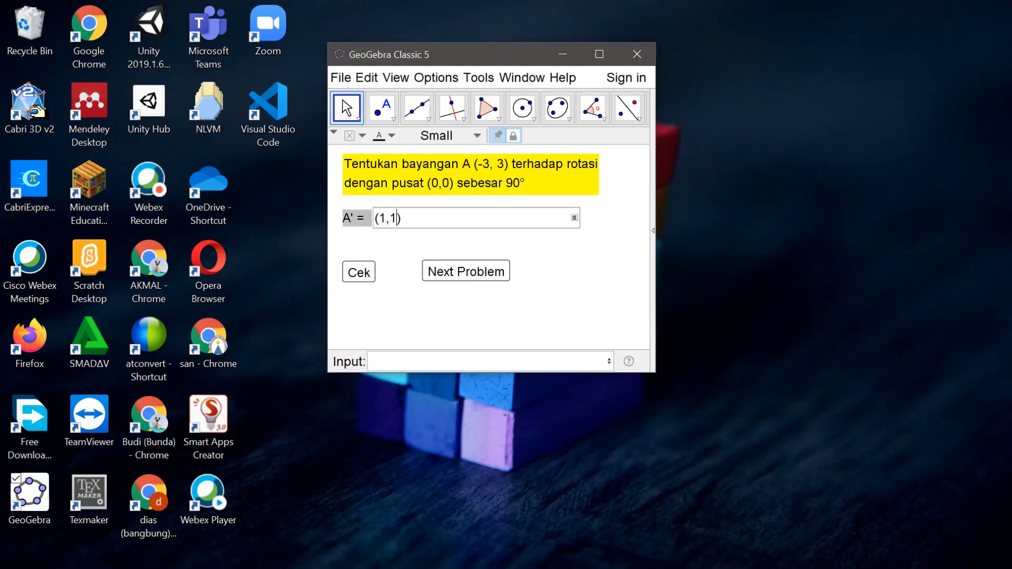
{"action": "left_click", "coordinate": [364, 275]}
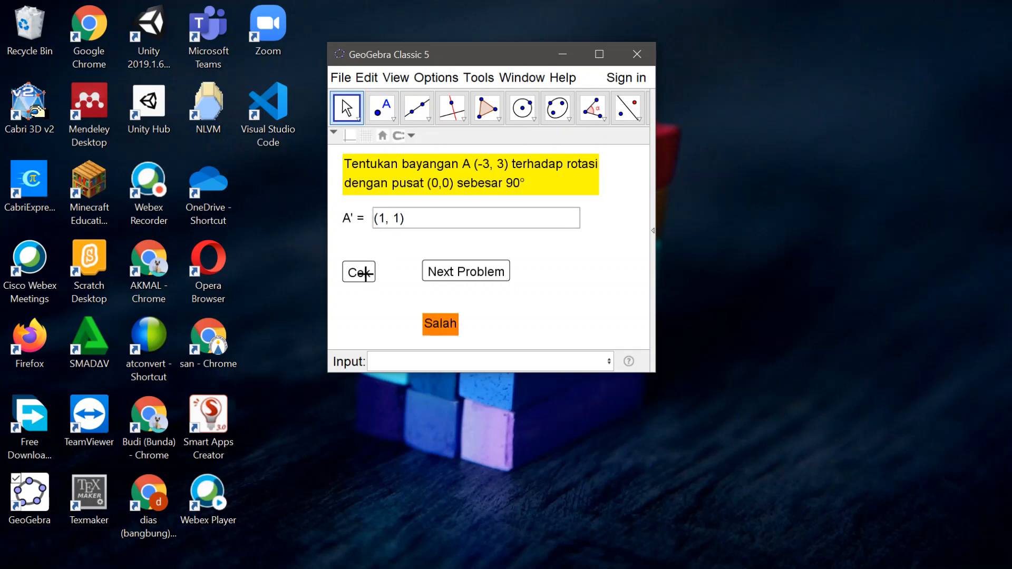
{"action": "left_click", "coordinate": [499, 277]}
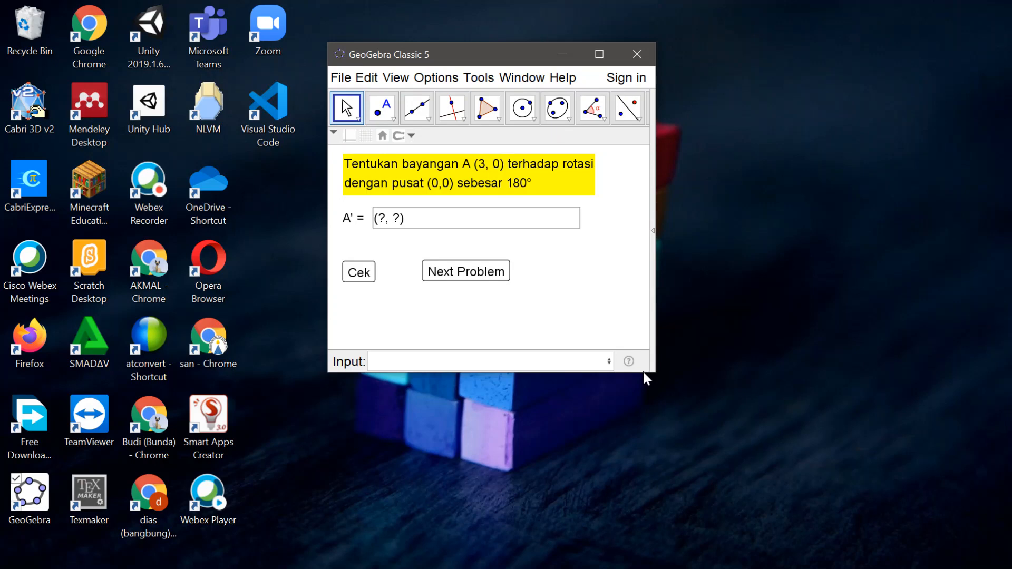
Step: Make the window slightly taller, to 638×650, and save the quiz in Downloads as rotasimgmpbogor
{"action": "left_click_drag", "start_coordinate": [643, 372], "coordinate": [644, 382]}
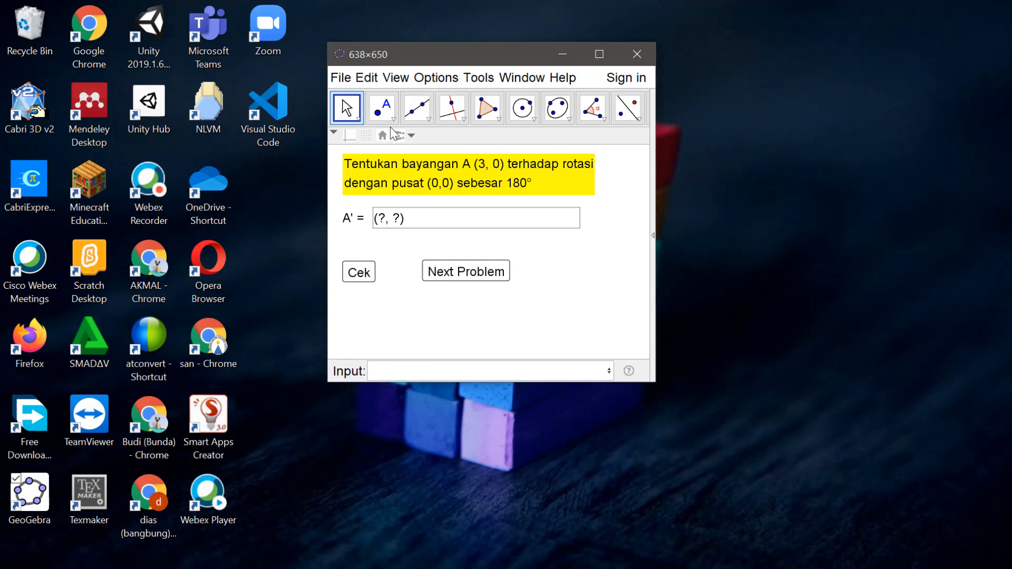
{"action": "left_click", "coordinate": [343, 78]}
{"action": "left_click", "coordinate": [375, 210]}
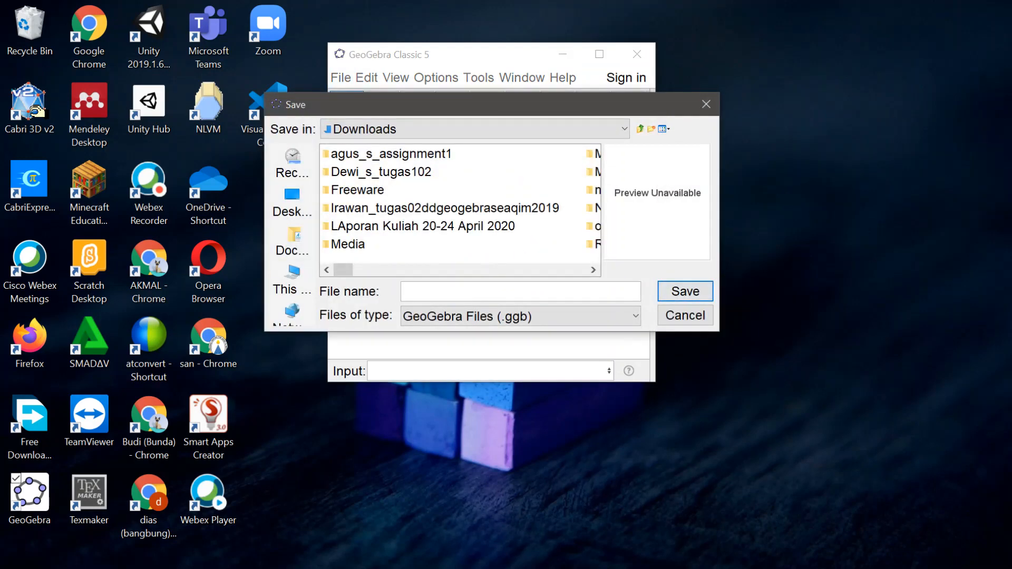
{"action": "type", "text": "rotasimgmpbogor"}
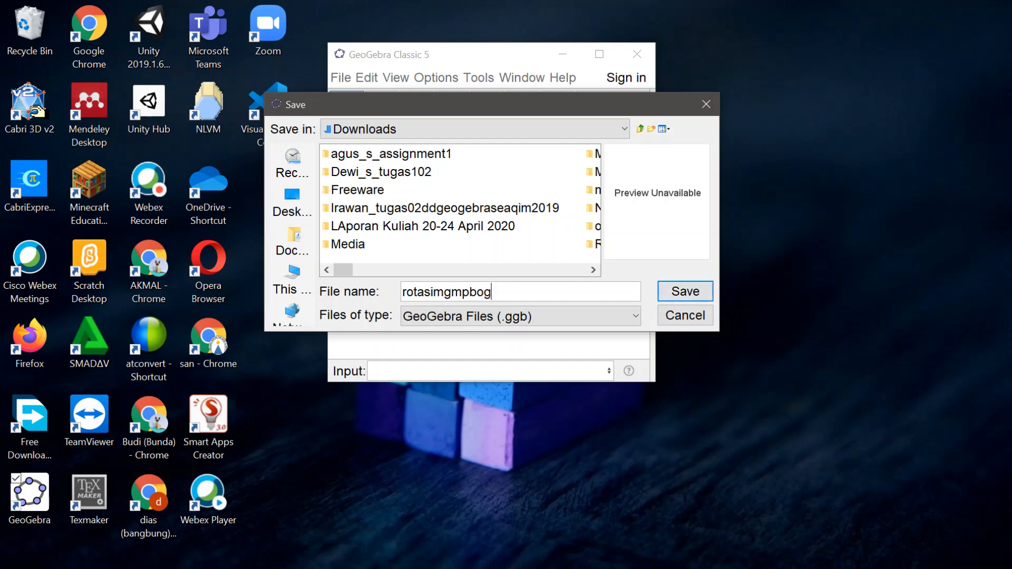
{"action": "left_click", "coordinate": [694, 293]}
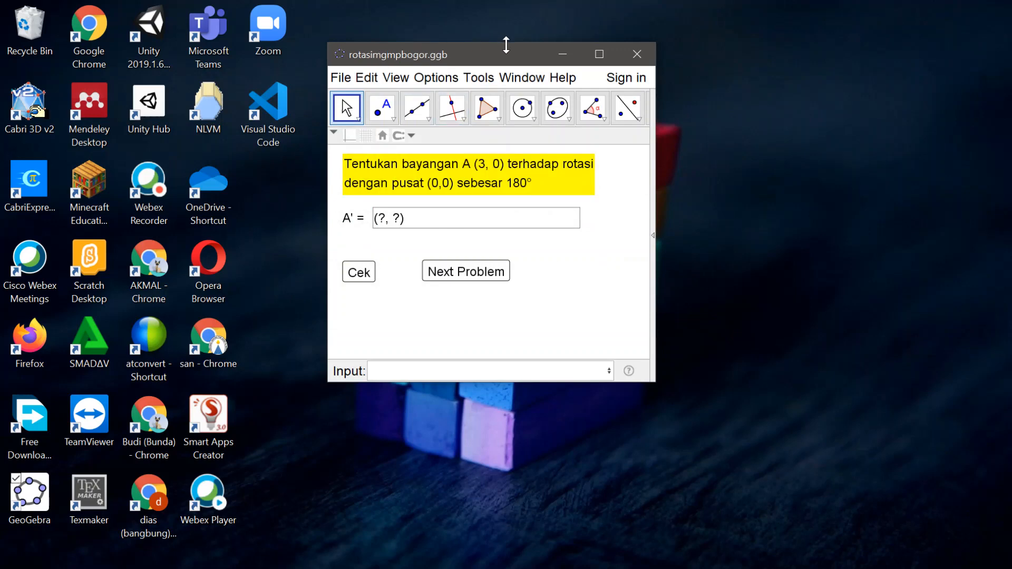
Step: Switch to Microsoft Edge and open the geogebra.org website
{"action": "mouse_move", "coordinate": [697, 564]}
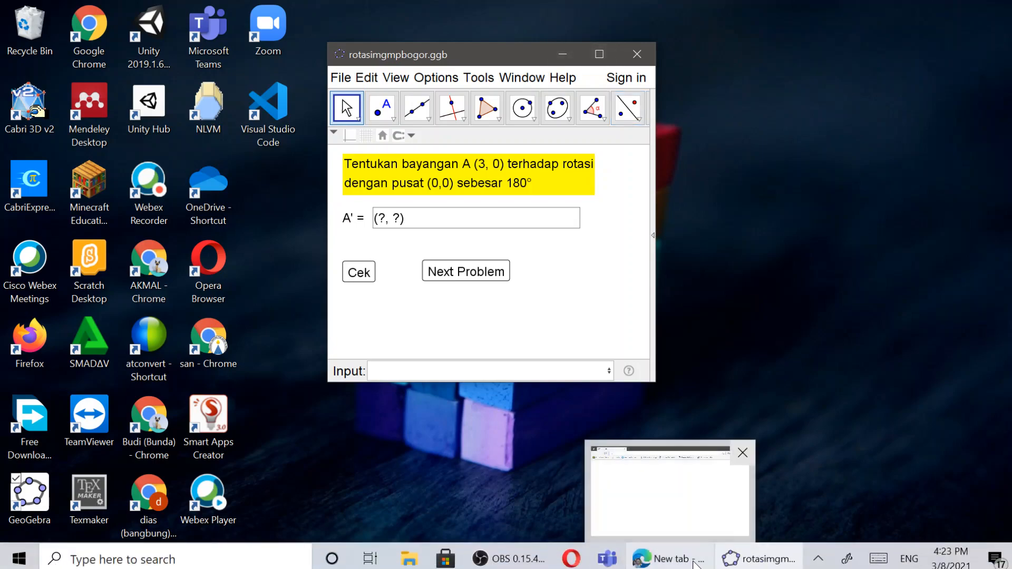
{"action": "left_click", "coordinate": [683, 501]}
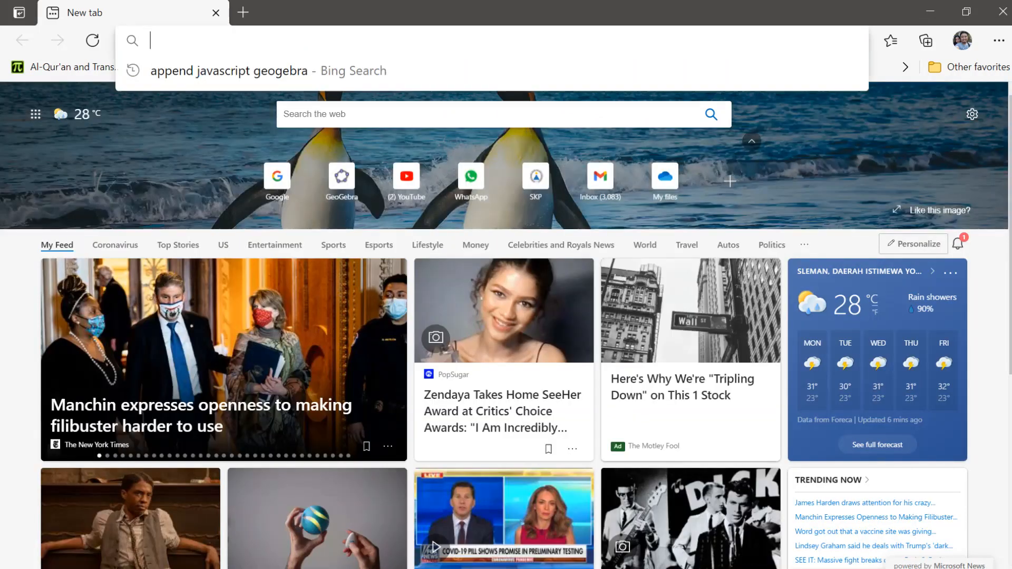
{"action": "type", "text": "geogebra.org"}
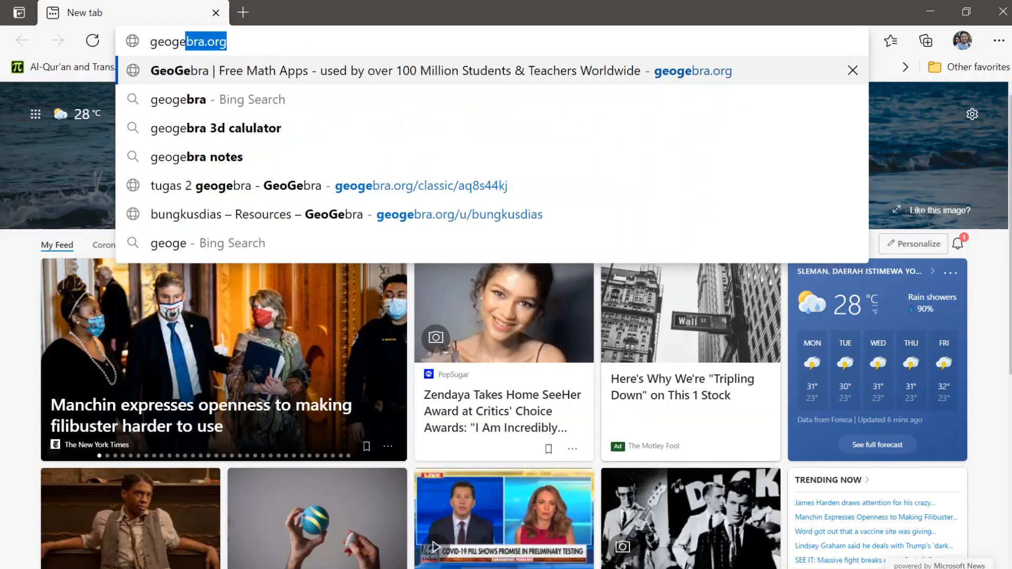
{"action": "key", "text": "Return"}
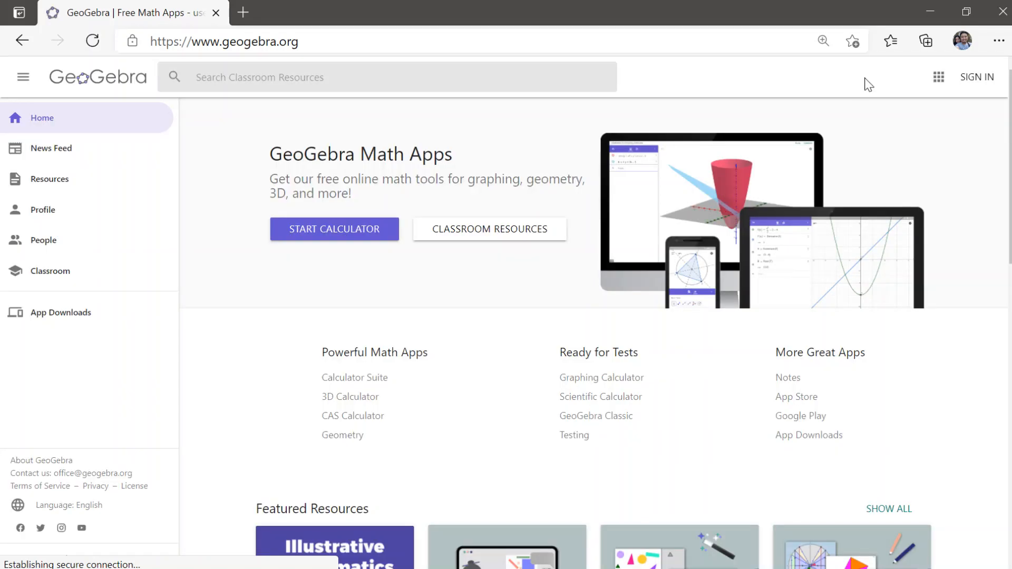
Step: Sign in to the GeoGebra website with an existing Google account
{"action": "left_click", "coordinate": [989, 85]}
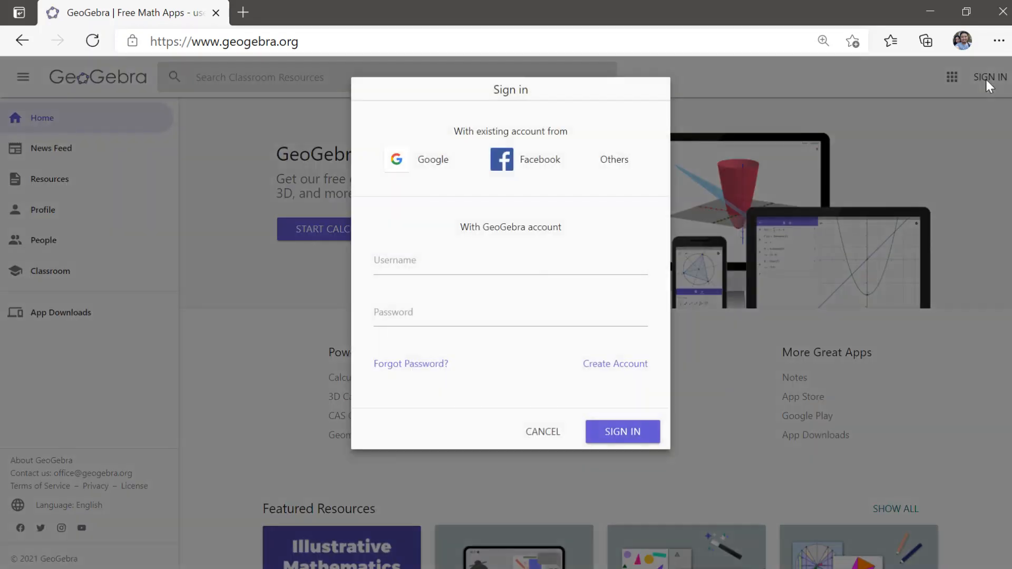
{"action": "left_click", "coordinate": [435, 170]}
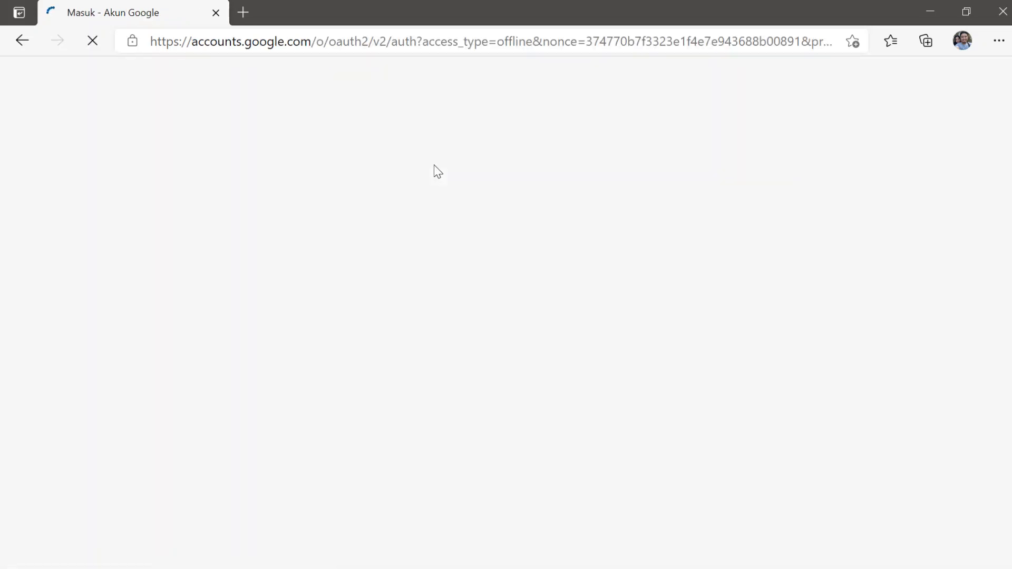
{"action": "left_click", "coordinate": [454, 267]}
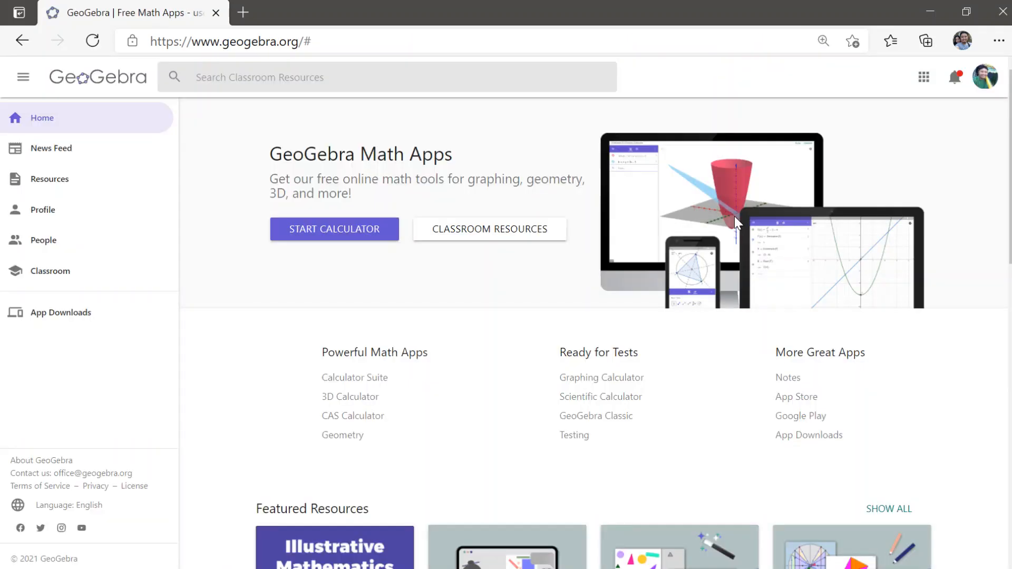
Step: Open the profile's resources page and create a new resource by file upload
{"action": "left_click", "coordinate": [51, 219]}
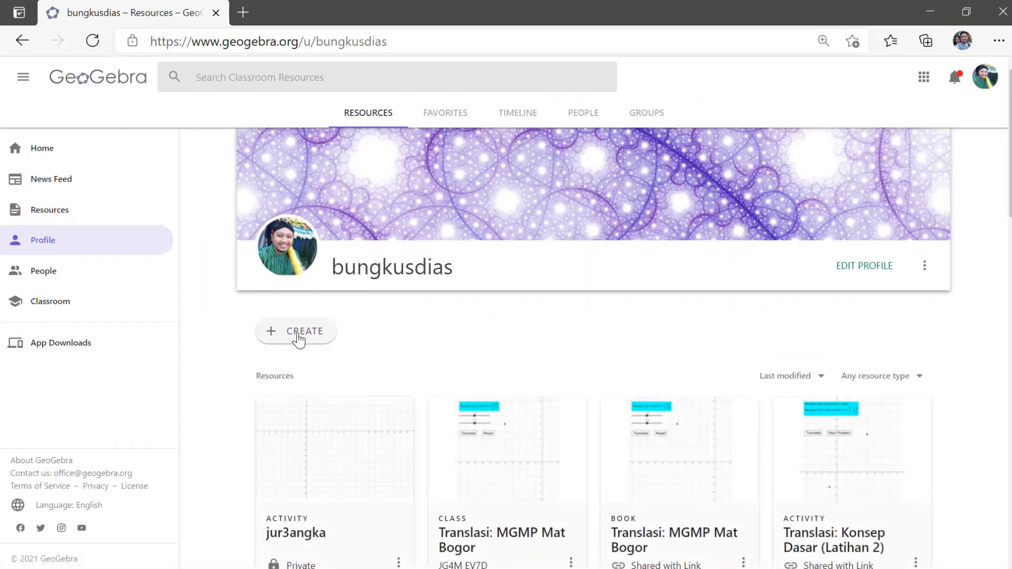
{"action": "left_click", "coordinate": [299, 338]}
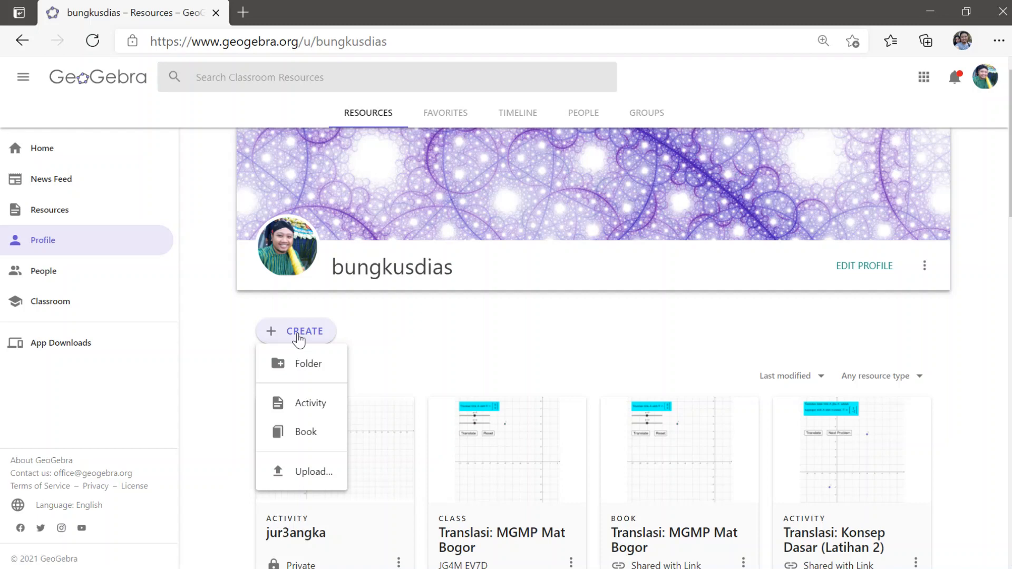
{"action": "left_click", "coordinate": [311, 472]}
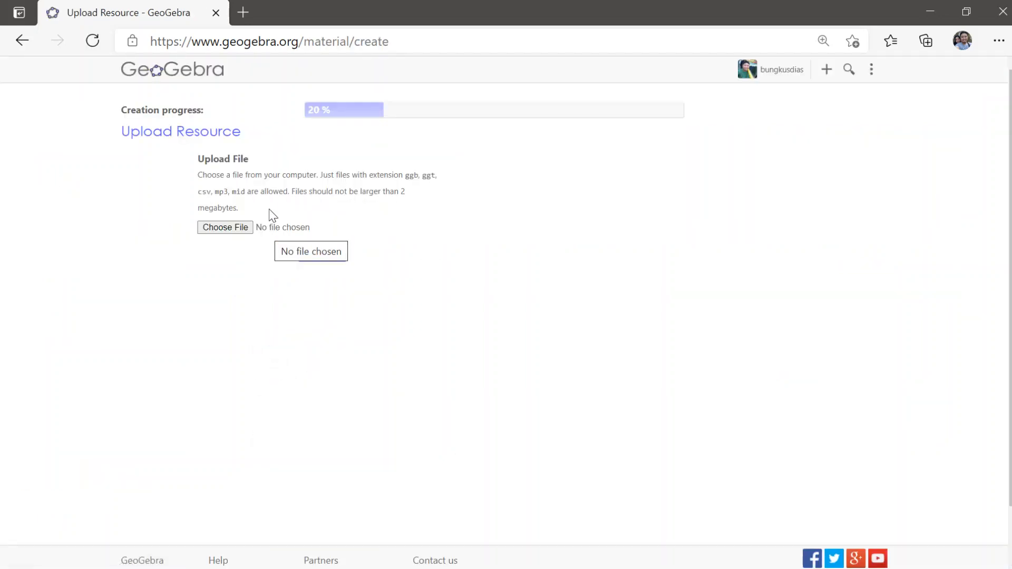
Step: Open the upload's file chooser and look for the quiz file in the Geogebra folder under D:, Data, QITEP
{"action": "left_click", "coordinate": [246, 229]}
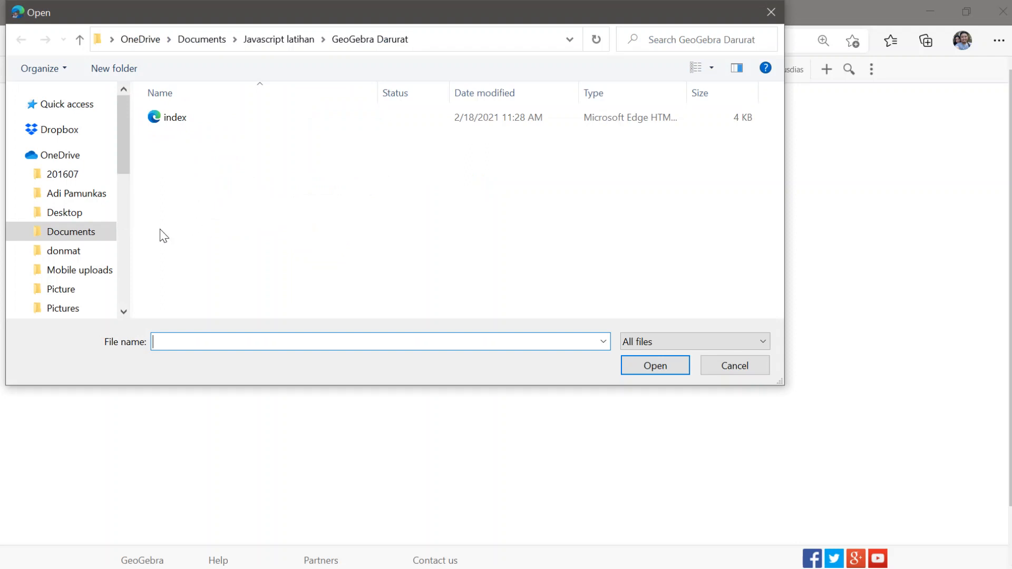
{"action": "left_click_drag", "start_coordinate": [122, 138], "coordinate": [122, 264]}
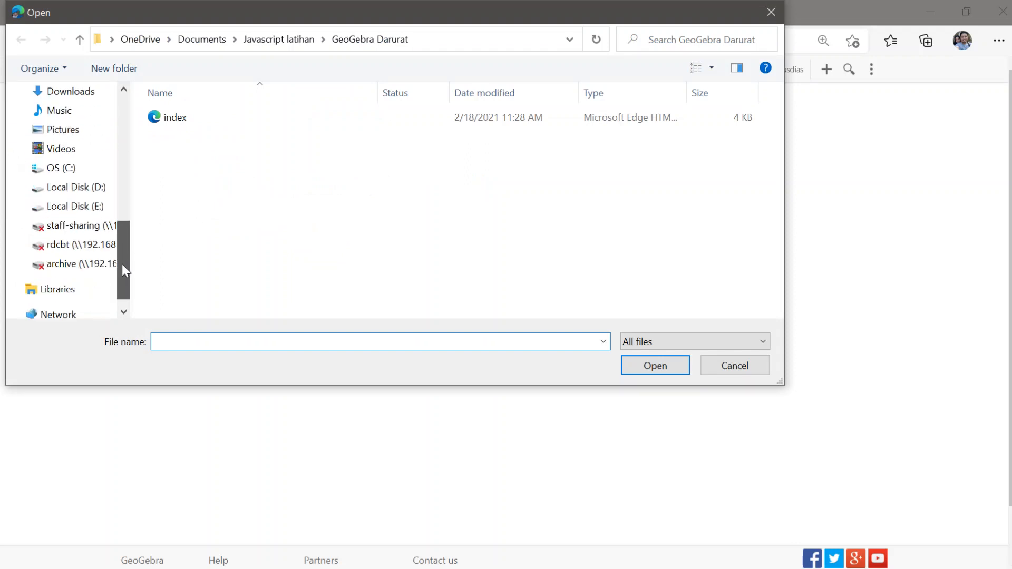
{"action": "left_click", "coordinate": [22, 188]}
{"action": "left_click", "coordinate": [27, 112]}
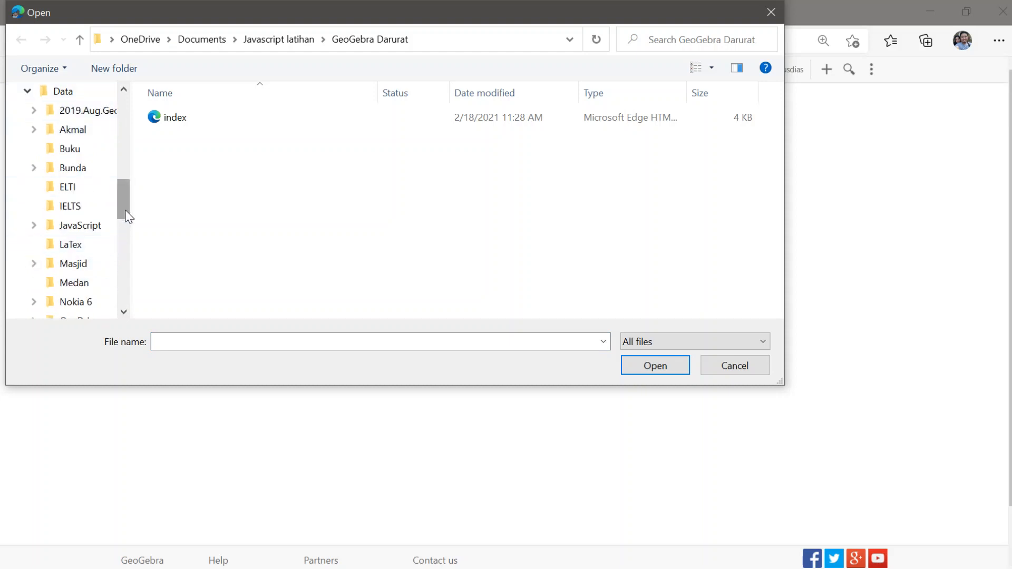
{"action": "left_click_drag", "start_coordinate": [125, 210], "coordinate": [133, 249]}
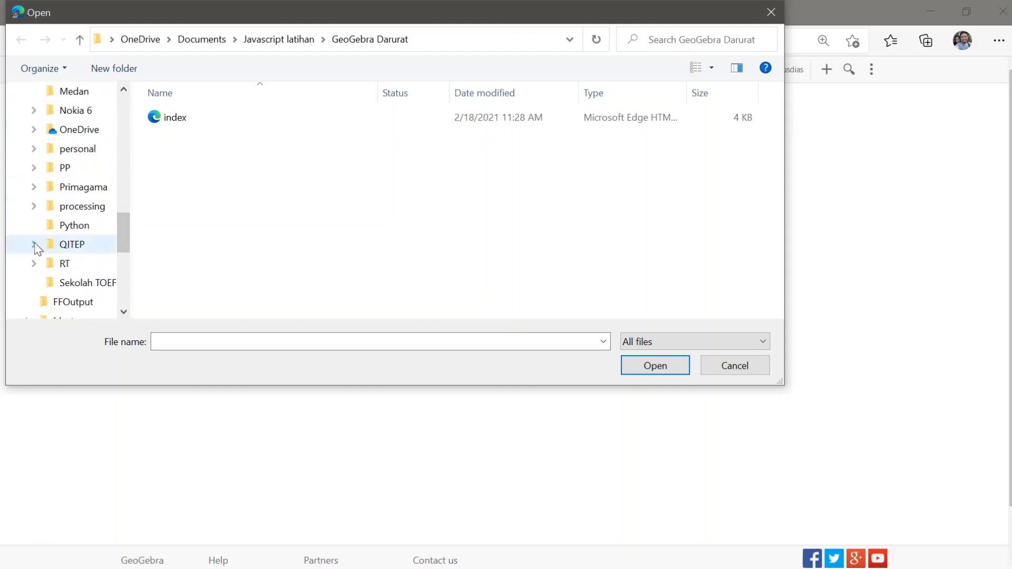
{"action": "left_click", "coordinate": [34, 244]}
{"action": "left_click", "coordinate": [84, 248]}
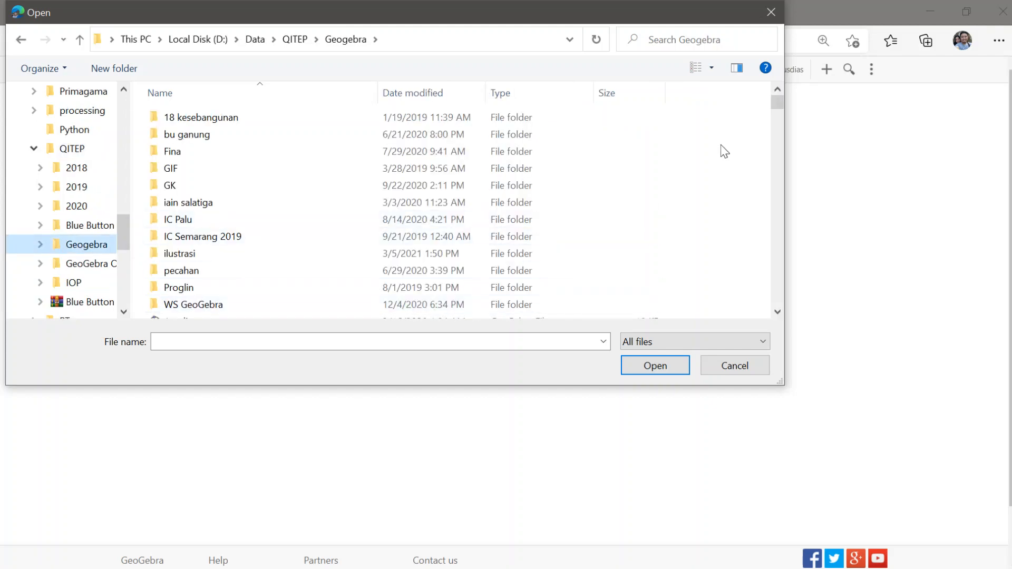
{"action": "left_click_drag", "start_coordinate": [777, 100], "coordinate": [780, 261]}
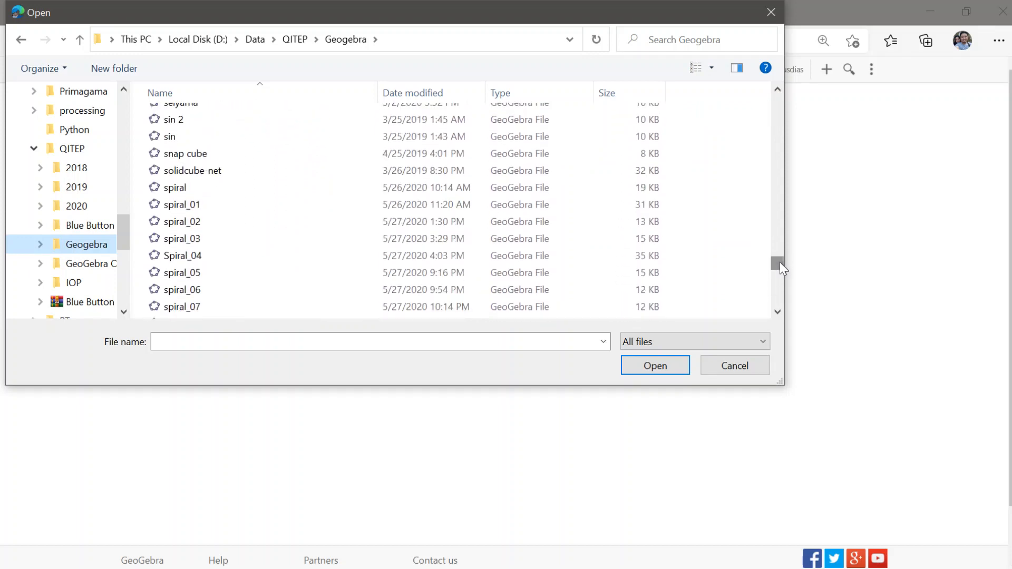
Step: Switch to the GeoGebra desktop window and check which folder holds rotasimgmpbogor.ggb, without saving again
{"action": "left_click", "coordinate": [730, 557]}
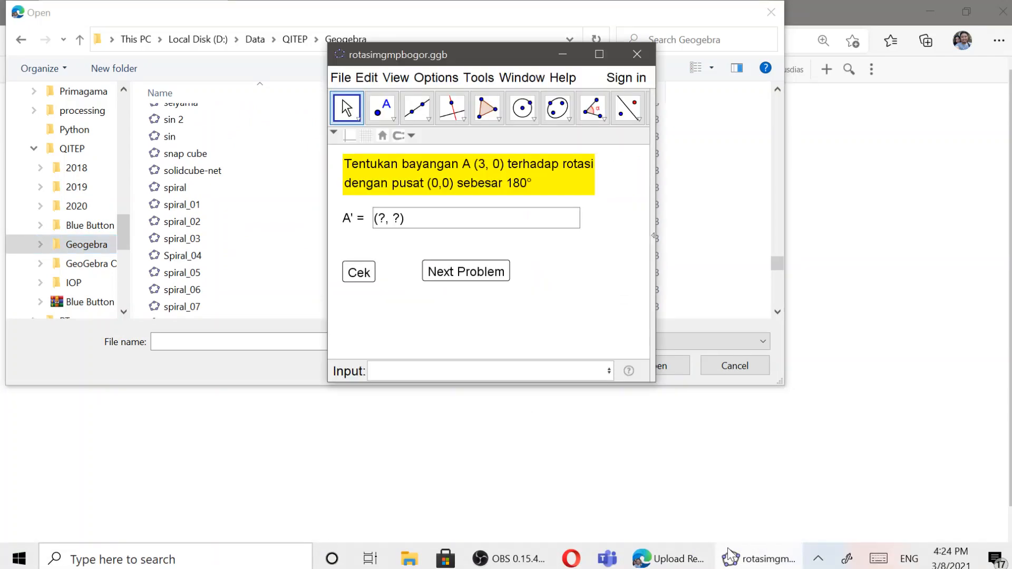
{"action": "left_click", "coordinate": [341, 78]}
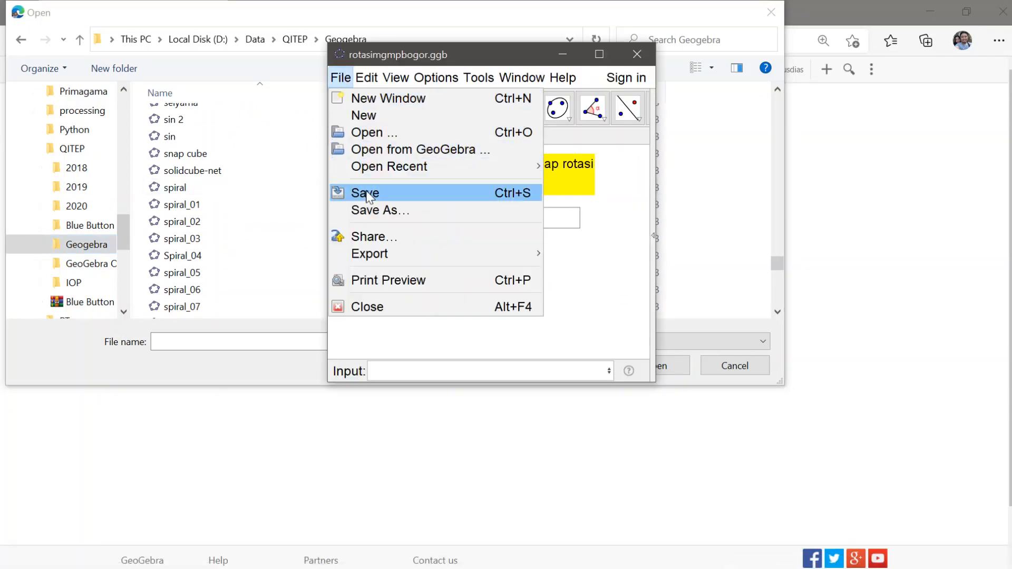
{"action": "left_click", "coordinate": [381, 210]}
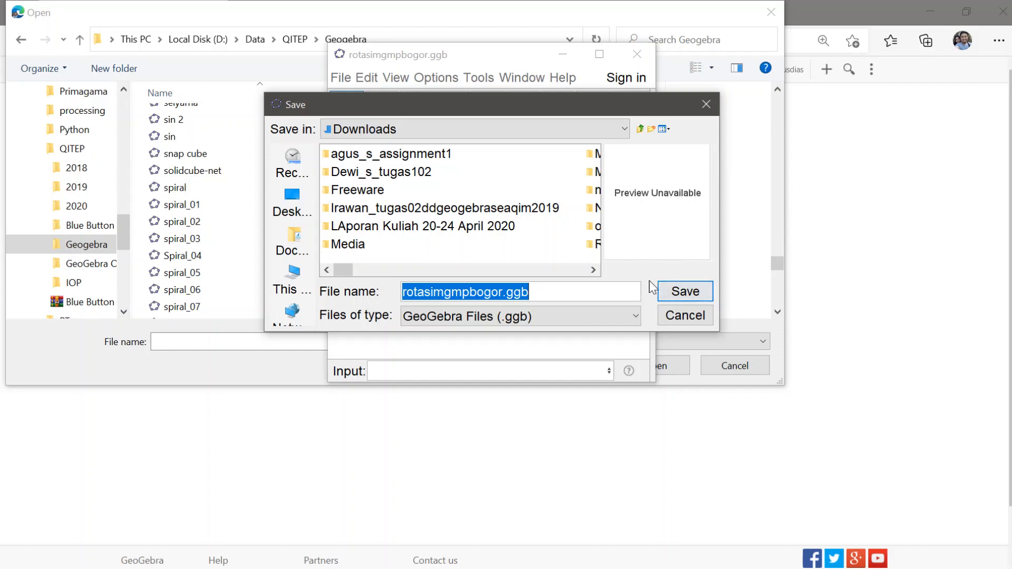
{"action": "left_click", "coordinate": [685, 316]}
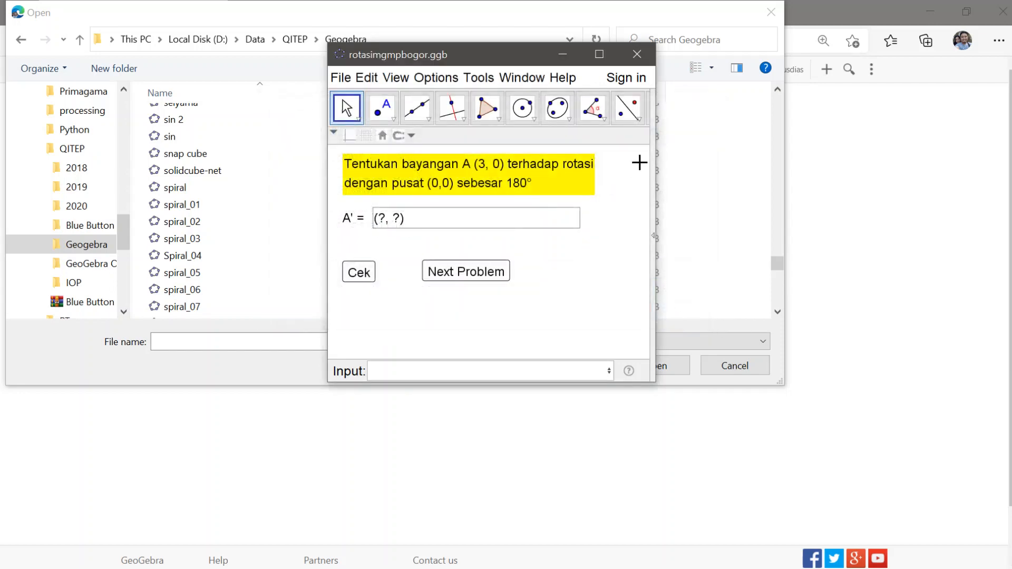
Step: Return to the browser's file chooser, choose rotasimgmpbogor from the Downloads folder and upload it
{"action": "left_click_drag", "start_coordinate": [121, 227], "coordinate": [132, 76]}
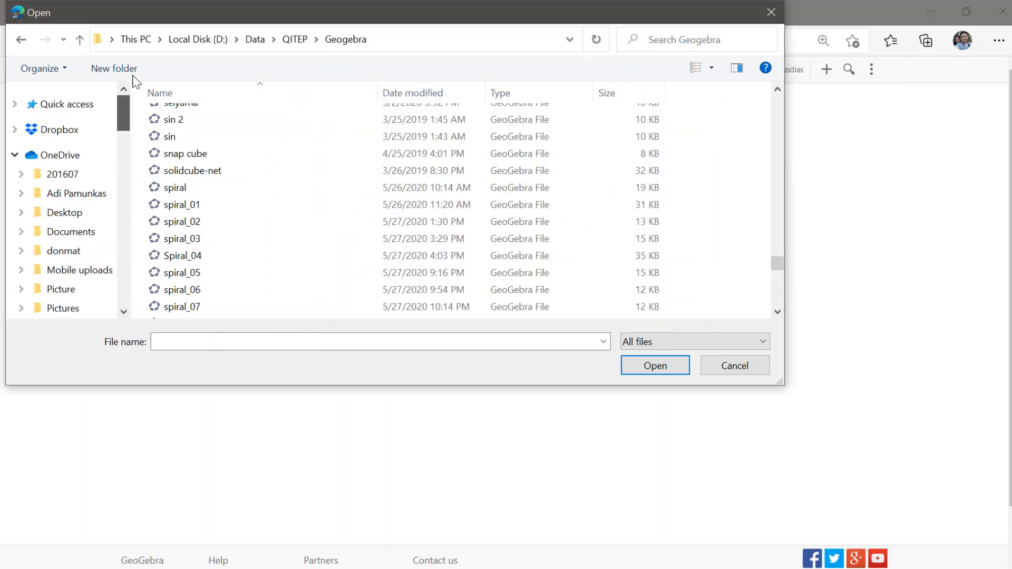
{"action": "scroll", "coordinate": [79, 185], "scroll_direction": "down", "scroll_amount": 5}
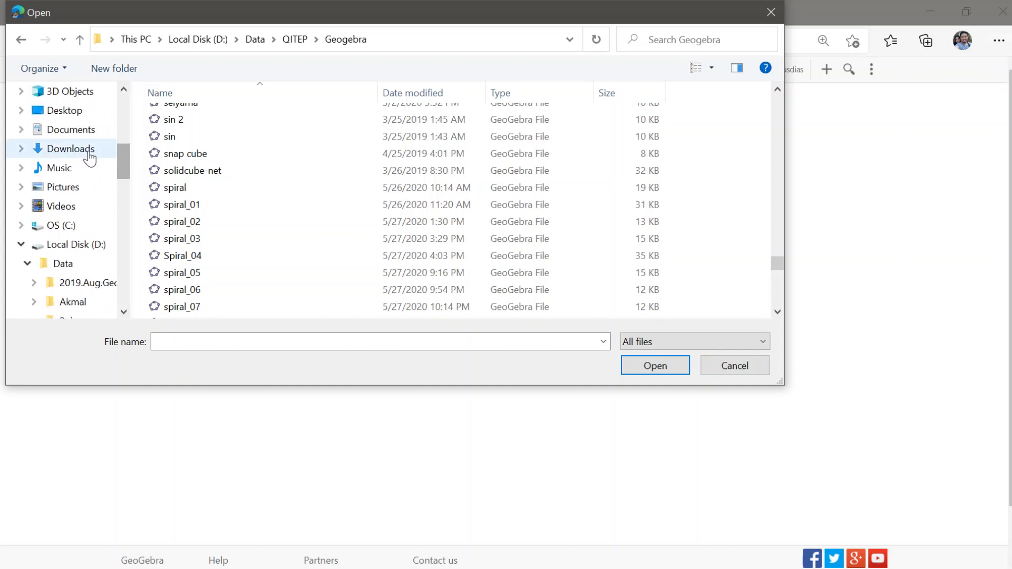
{"action": "left_click", "coordinate": [89, 158]}
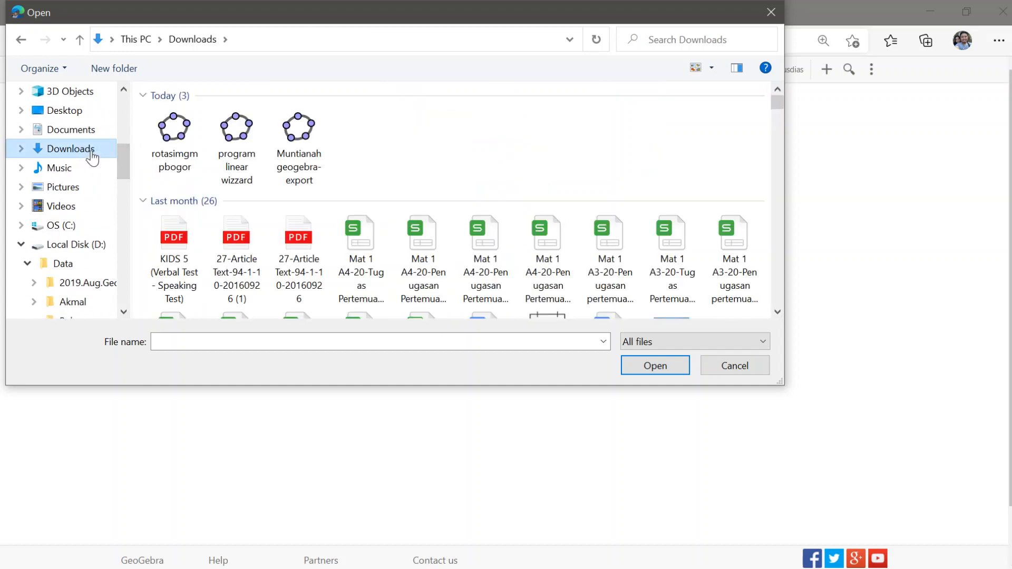
{"action": "left_click", "coordinate": [173, 143]}
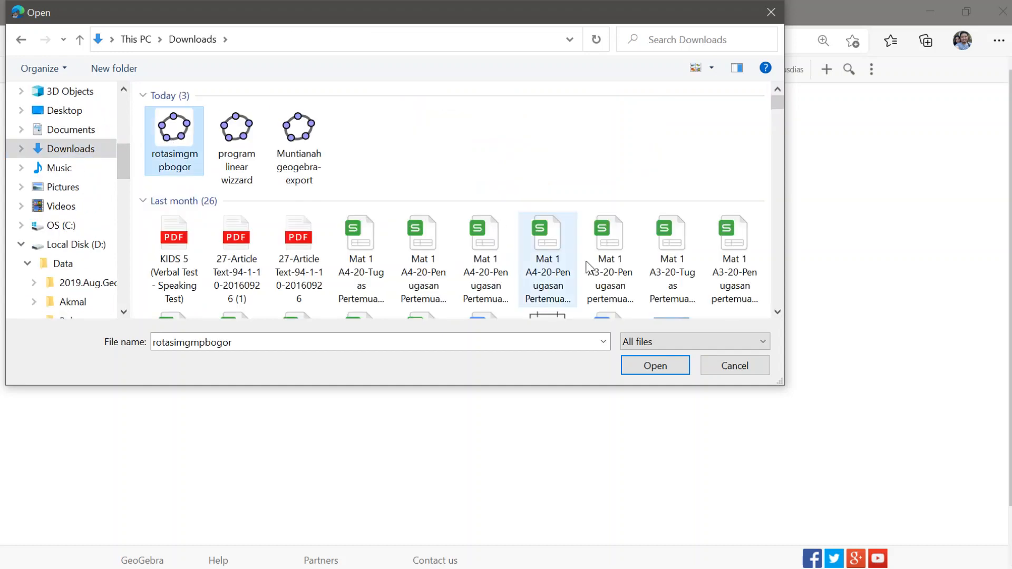
{"action": "left_click", "coordinate": [657, 366]}
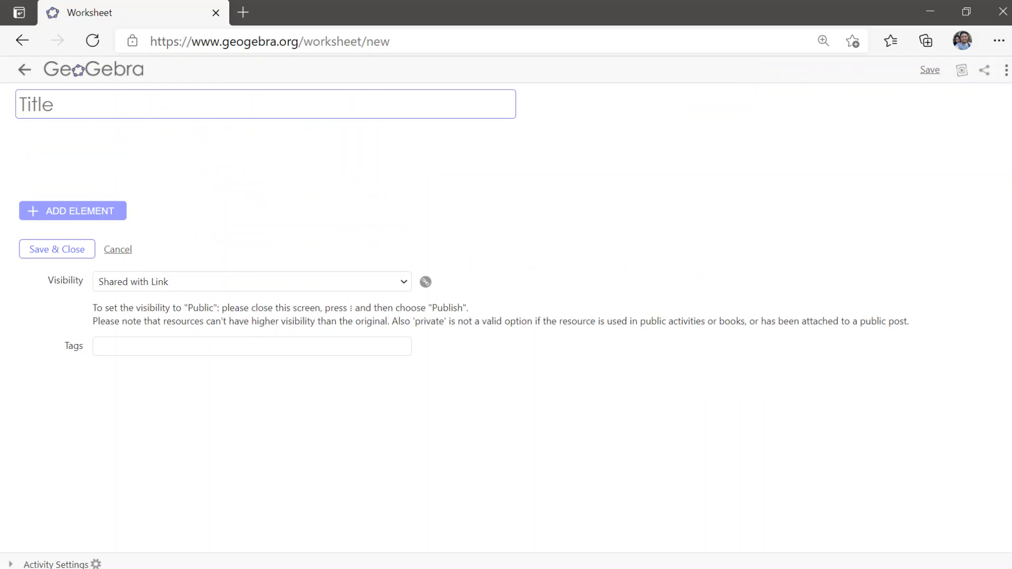
Step: Title the new worksheet "Rotasi: Contoh Applet"
{"action": "type", "text": "Rot"}
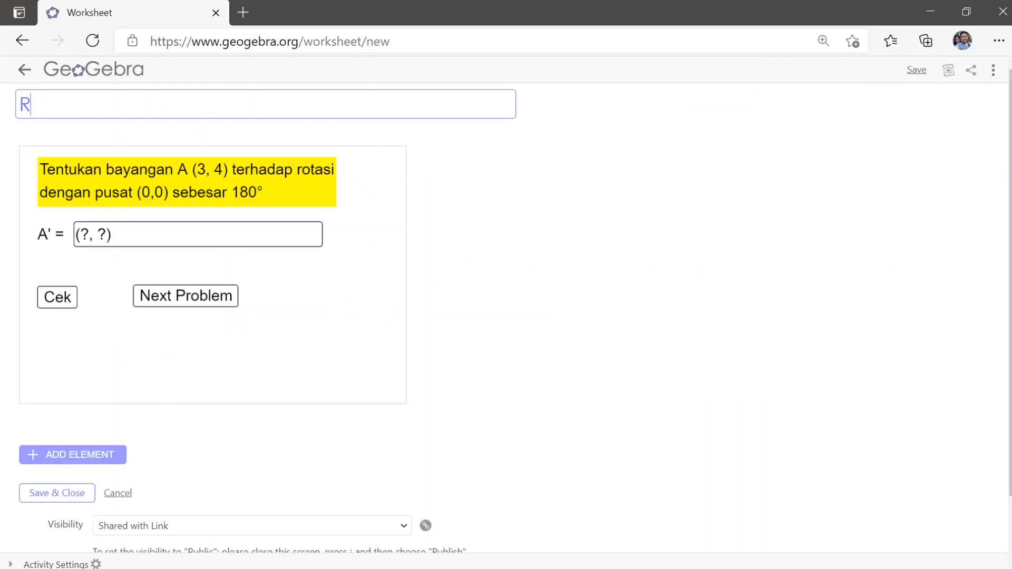
{"action": "key", "text": "BackSpace"}
{"action": "key", "text": "BackSpace"}
{"action": "type", "text": "Rotaw"}
{"action": "type", "text": " COn"}
{"action": "type", "text": "ontoh "}
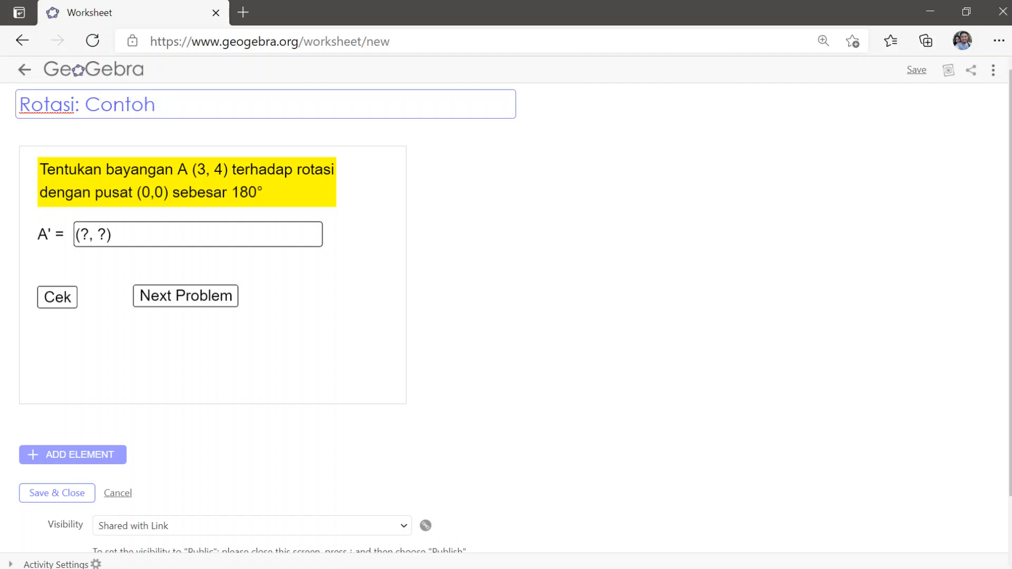
{"action": "type", "text": "Applet"}
Step: Open the uploaded applet element for editing, look over its options and close it without changes
{"action": "mouse_move", "coordinate": [542, 217]}
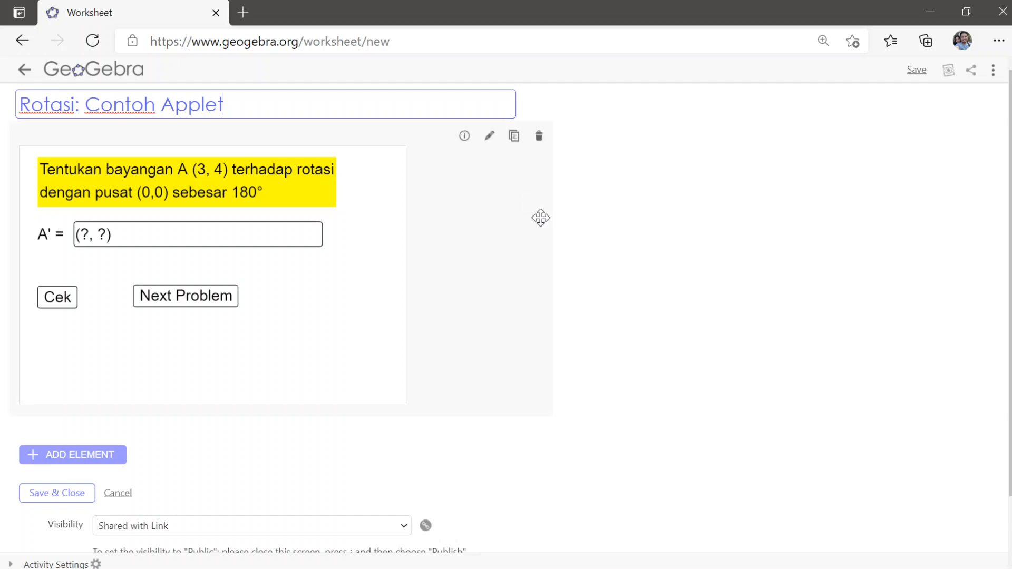
{"action": "left_click", "coordinate": [491, 139]}
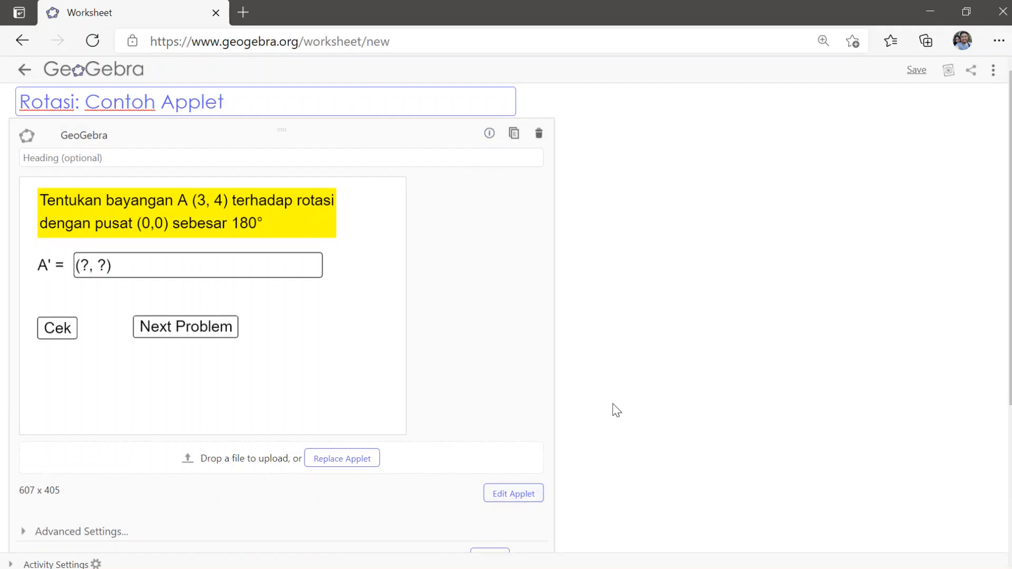
{"action": "scroll", "coordinate": [601, 410], "scroll_direction": "down", "scroll_amount": 4}
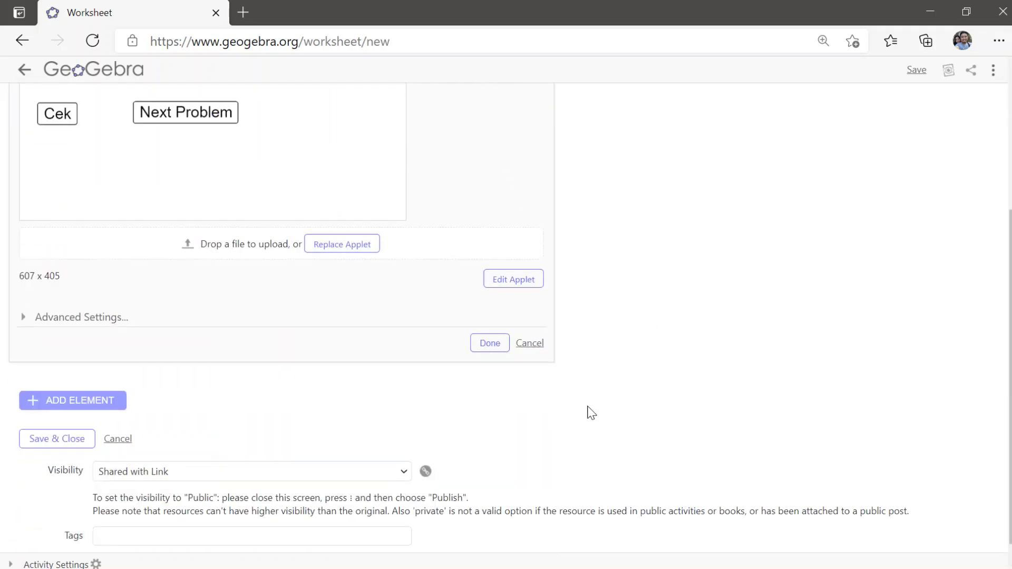
{"action": "left_click", "coordinate": [490, 343]}
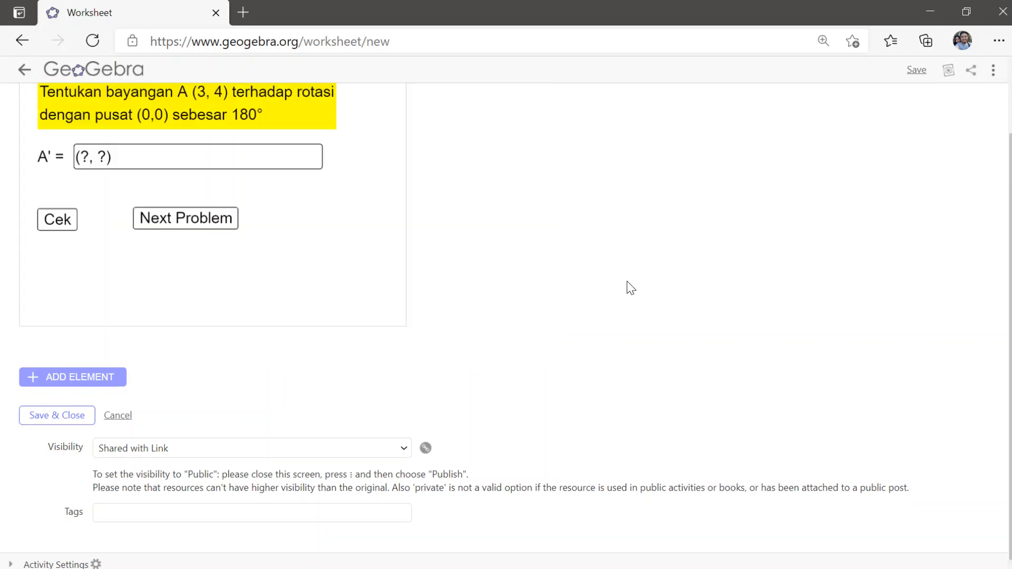
Step: Reopen the applet element for editing and examine its advanced settings for size, scale, interaction and display options
{"action": "mouse_move", "coordinate": [368, 178]}
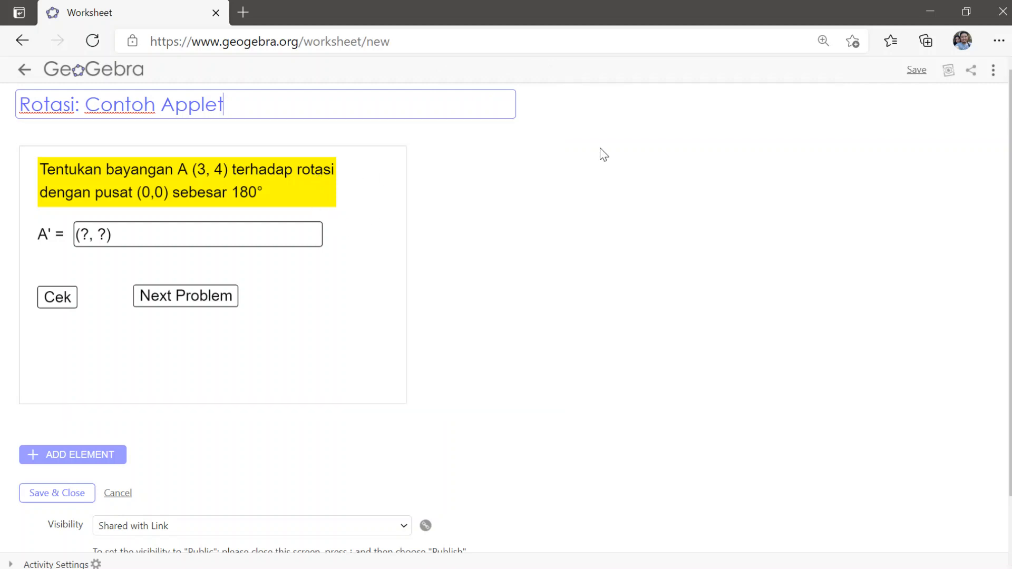
{"action": "mouse_move", "coordinate": [348, 154]}
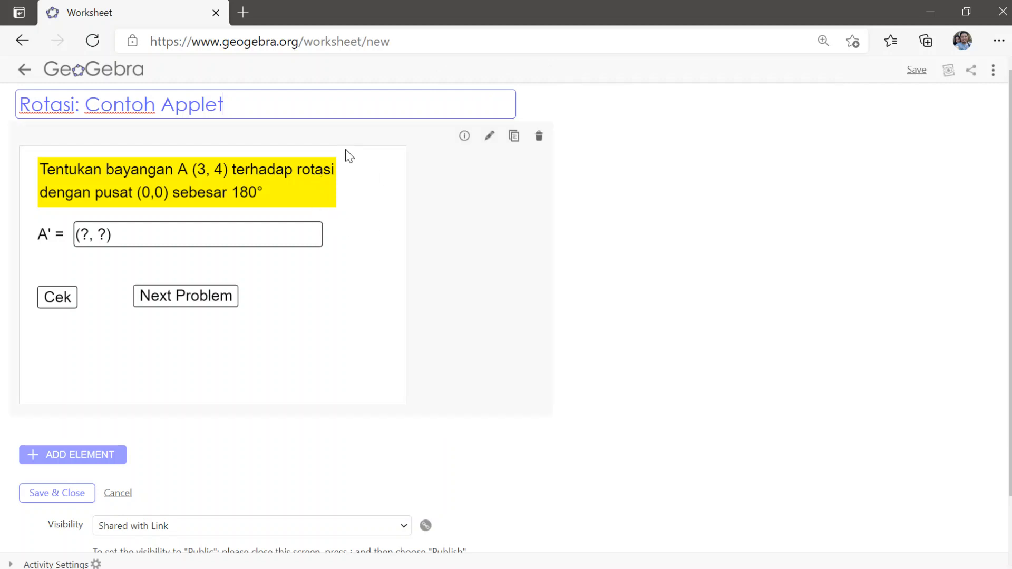
{"action": "left_click", "coordinate": [490, 138]}
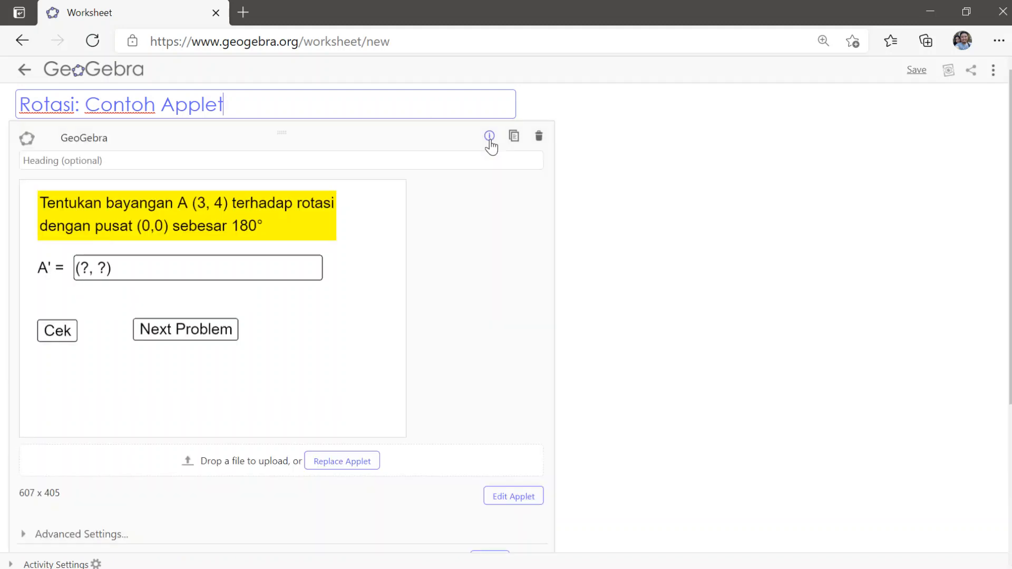
{"action": "scroll", "coordinate": [572, 210], "scroll_direction": "down", "scroll_amount": 3}
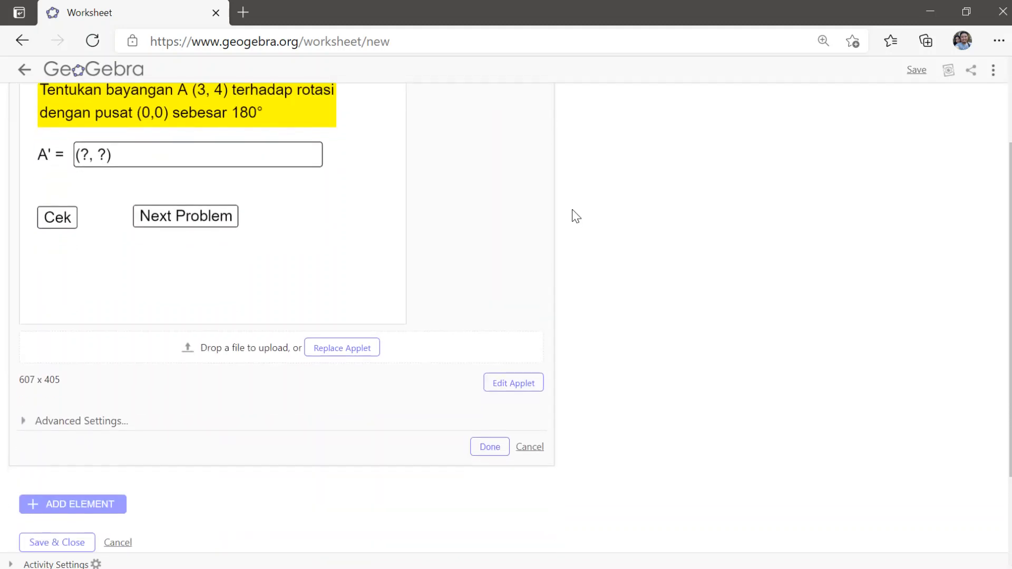
{"action": "scroll", "coordinate": [572, 210], "scroll_direction": "up", "scroll_amount": 1}
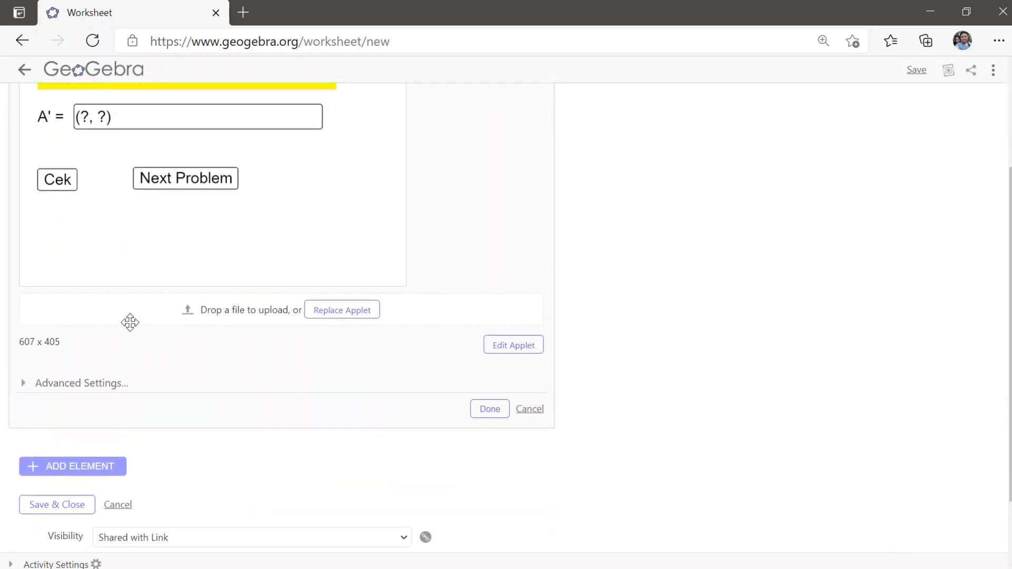
{"action": "left_click", "coordinate": [23, 385]}
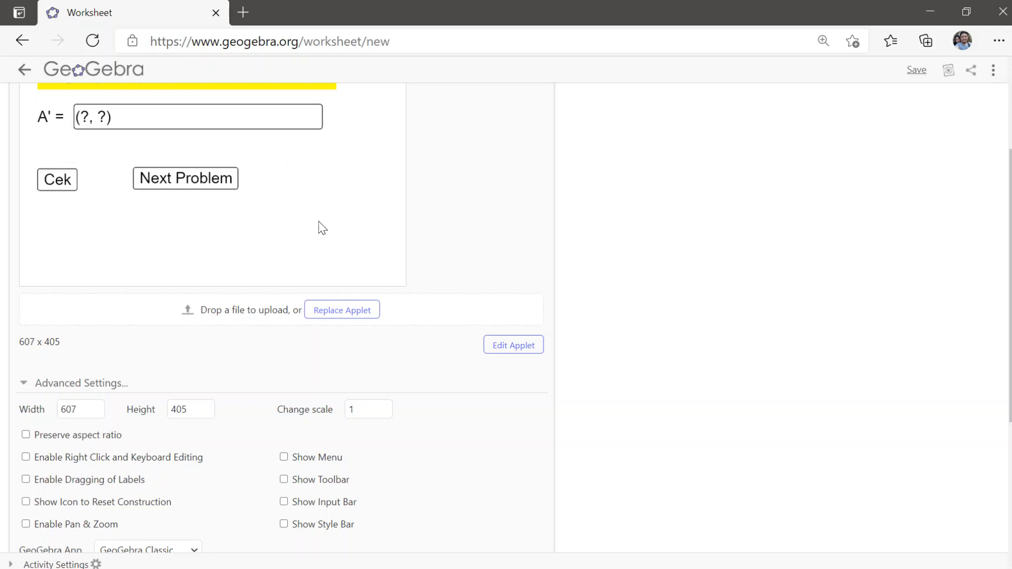
{"action": "scroll", "coordinate": [707, 185], "scroll_direction": "down", "scroll_amount": 1}
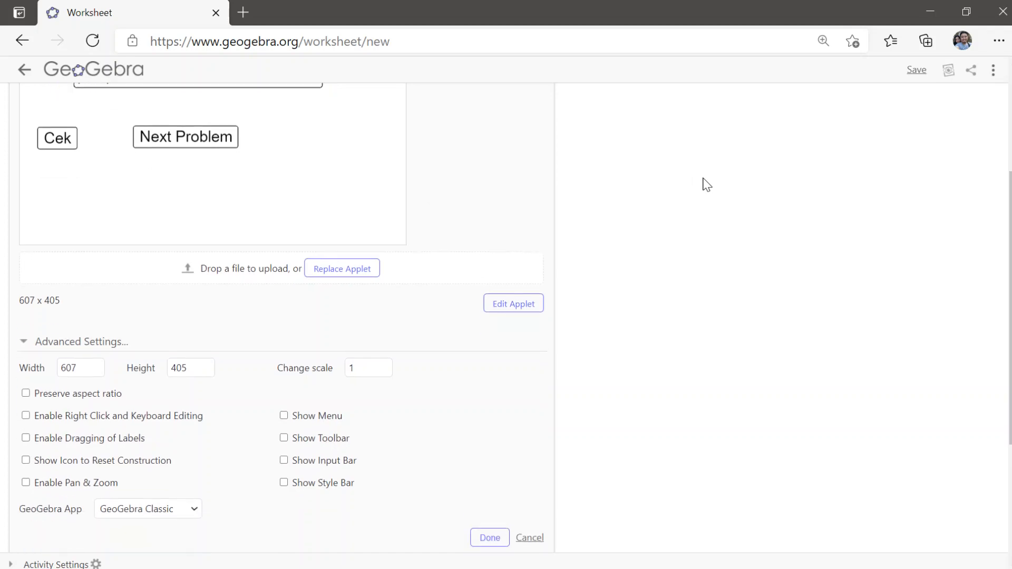
{"action": "scroll", "coordinate": [707, 185], "scroll_direction": "up", "scroll_amount": 4}
{"action": "scroll", "coordinate": [707, 184], "scroll_direction": "down", "scroll_amount": 3}
{"action": "scroll", "coordinate": [707, 184], "scroll_direction": "down", "scroll_amount": 1}
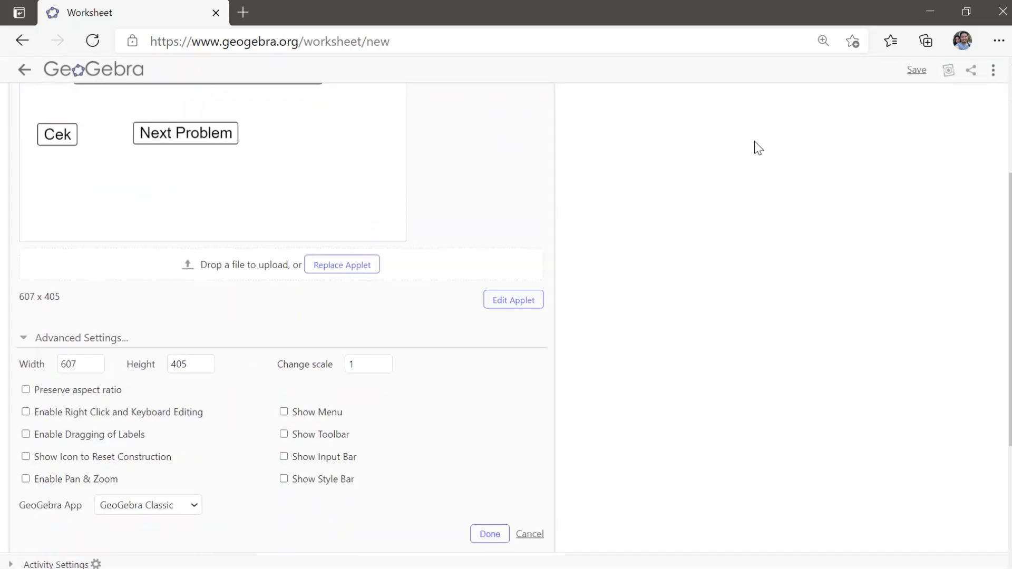
{"action": "scroll", "coordinate": [759, 148], "scroll_direction": "up", "scroll_amount": 3}
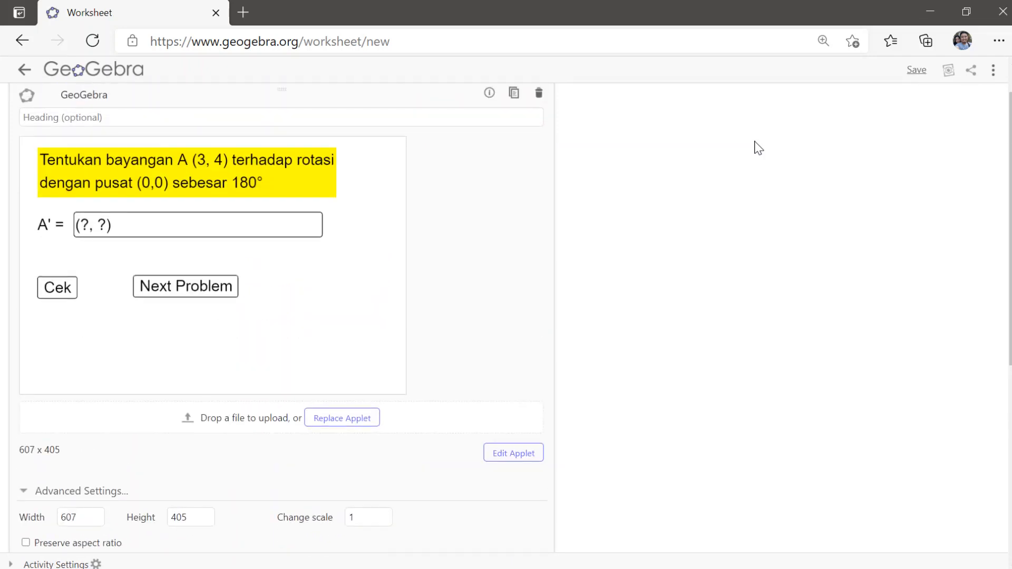
{"action": "scroll", "coordinate": [758, 147], "scroll_direction": "down", "scroll_amount": 3}
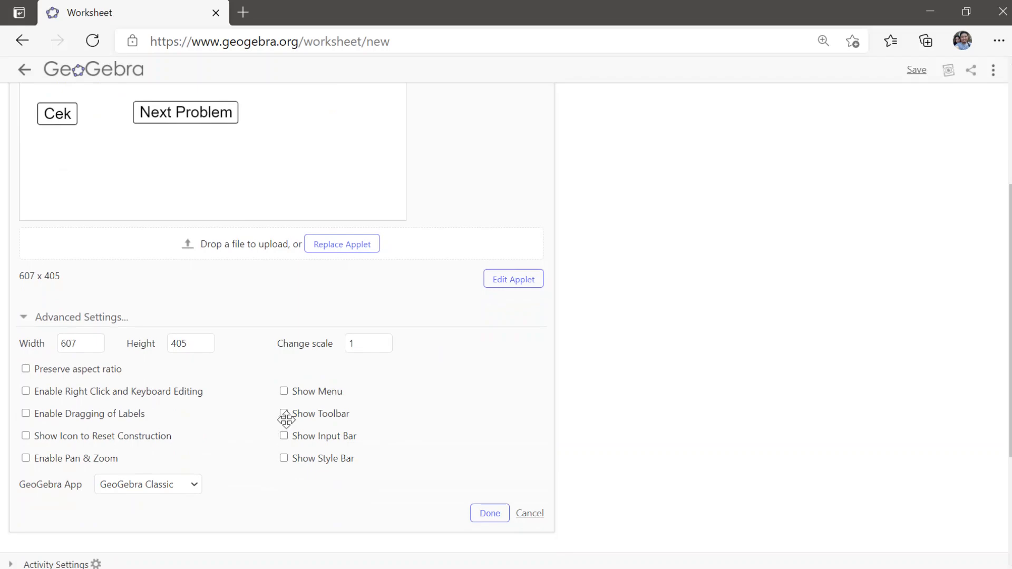
Step: Try showing the toolbar in the applet, check the preview, hide the toolbar again and finish editing the element
{"action": "left_click", "coordinate": [285, 415]}
{"action": "scroll", "coordinate": [729, 236], "scroll_direction": "up", "scroll_amount": 4}
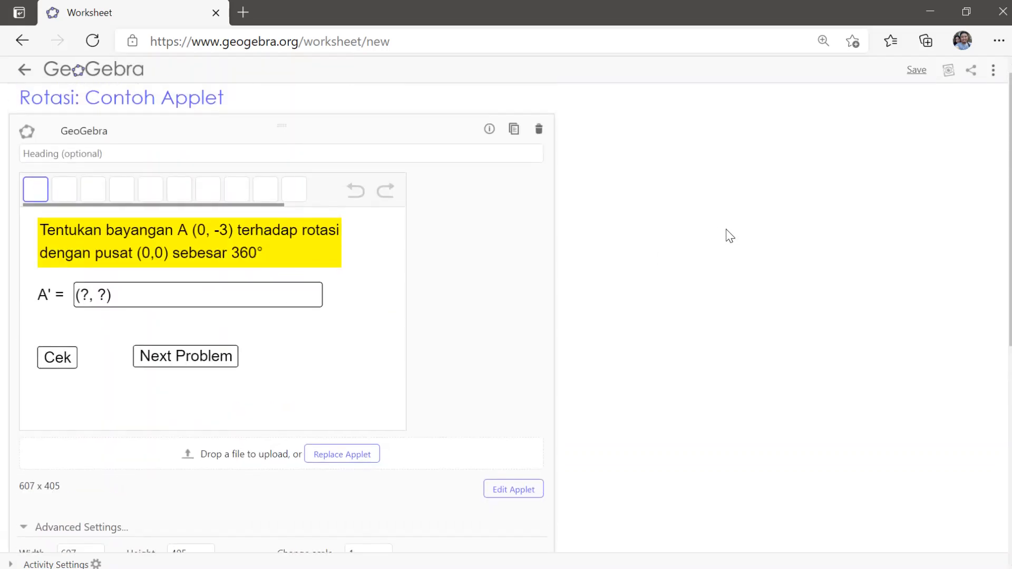
{"action": "scroll", "coordinate": [702, 229], "scroll_direction": "down", "scroll_amount": 6}
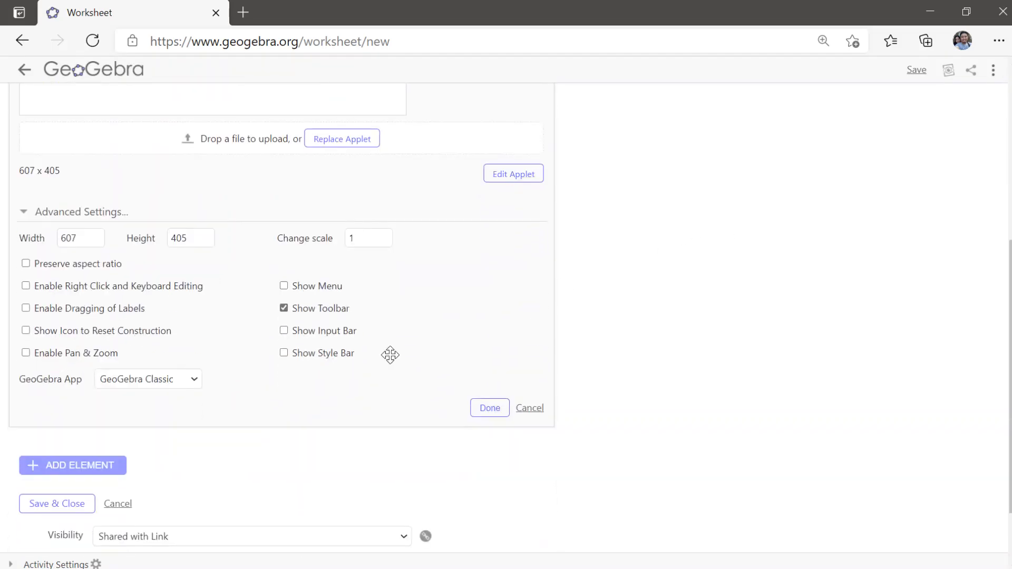
{"action": "left_click", "coordinate": [284, 309]}
{"action": "scroll", "coordinate": [736, 228], "scroll_direction": "up", "scroll_amount": 6}
{"action": "scroll", "coordinate": [735, 228], "scroll_direction": "down", "scroll_amount": 7}
{"action": "scroll", "coordinate": [735, 228], "scroll_direction": "up", "scroll_amount": 1}
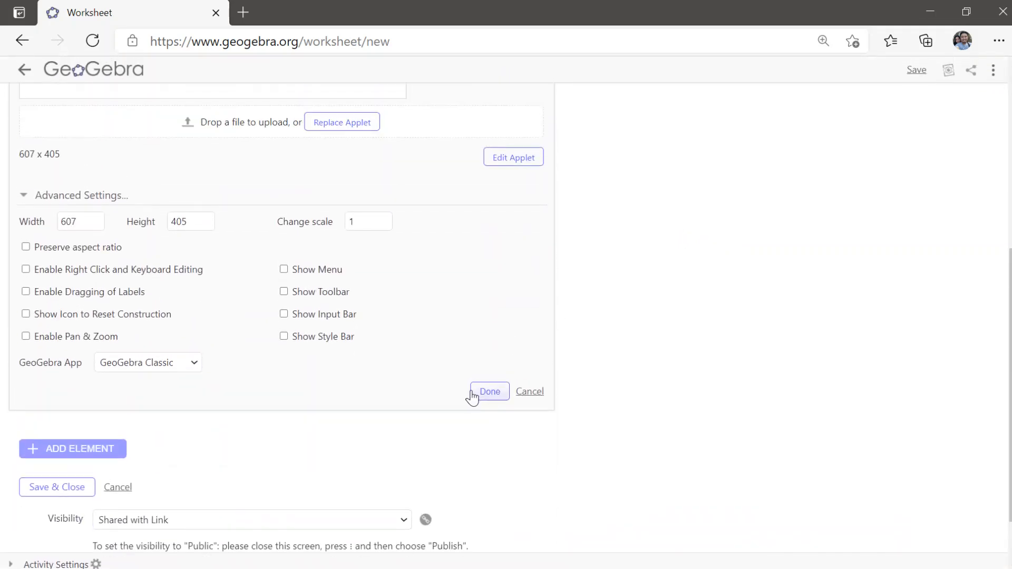
{"action": "left_click", "coordinate": [492, 398]}
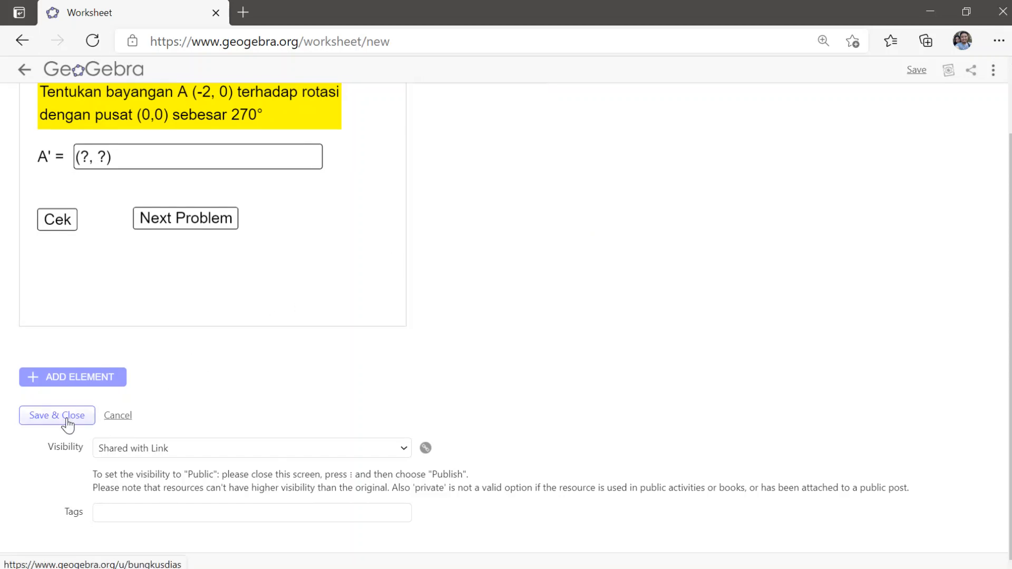
Step: Look over the element types available for the worksheet without adding any, and save and close it
{"action": "left_click", "coordinate": [111, 388]}
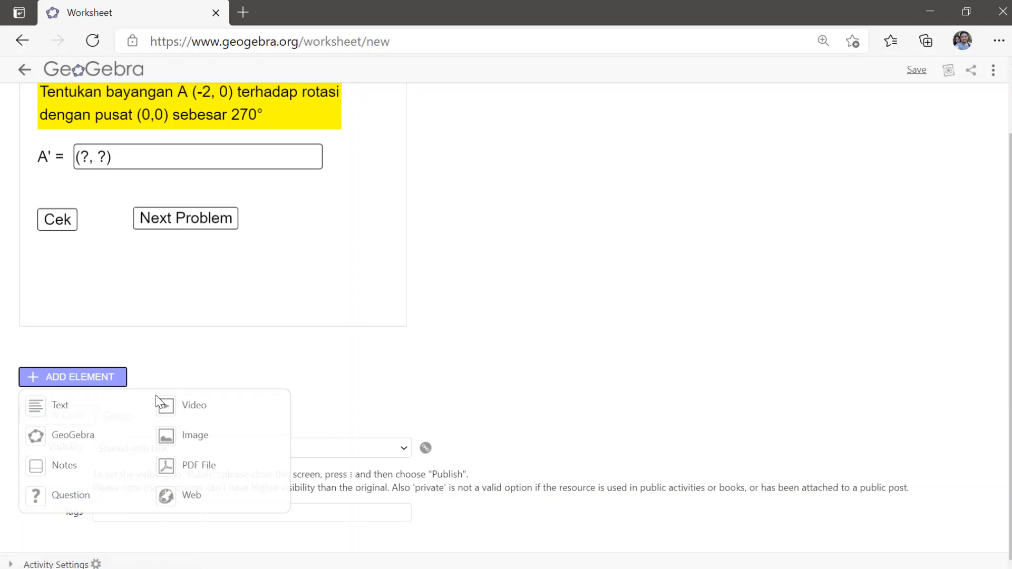
{"action": "left_click", "coordinate": [283, 365]}
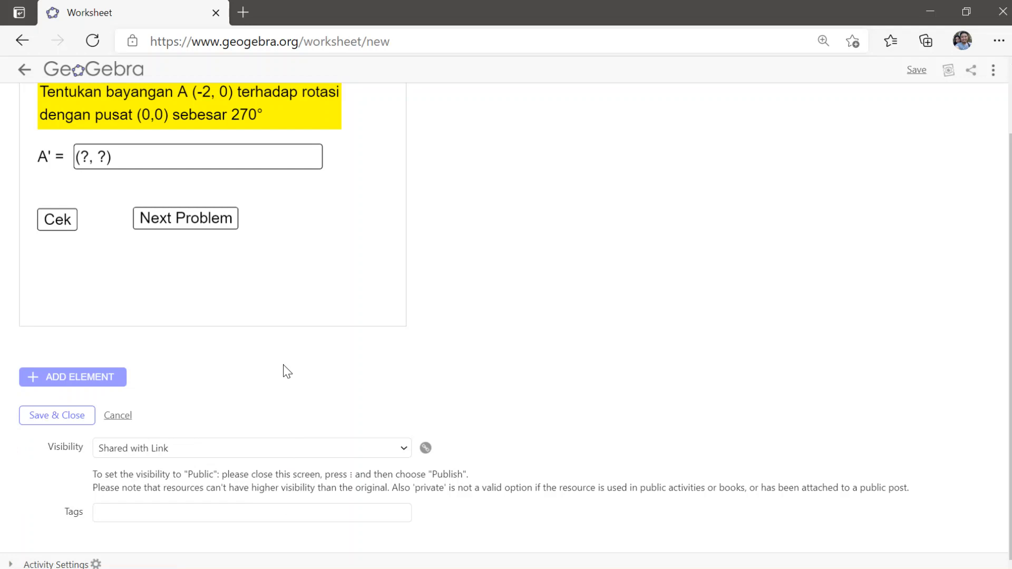
{"action": "scroll", "coordinate": [522, 194], "scroll_direction": "up", "scroll_amount": 1}
{"action": "scroll", "coordinate": [524, 194], "scroll_direction": "down", "scroll_amount": 1}
{"action": "left_click", "coordinate": [65, 417]}
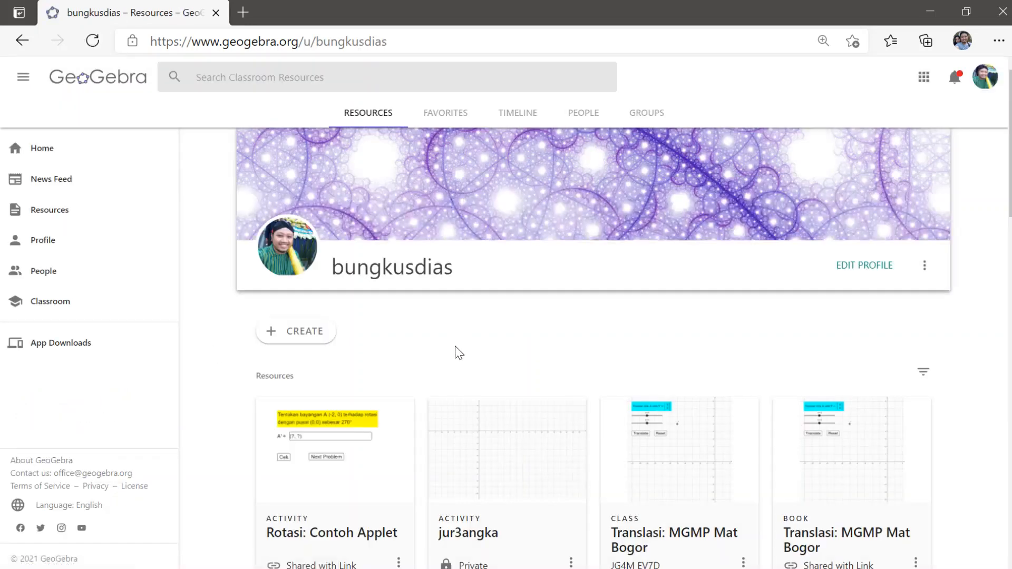
Step: Open the saved Rotasi: Contoh Applet activity and check the answer (5,-4) for its rotation problem
{"action": "left_click", "coordinate": [342, 455]}
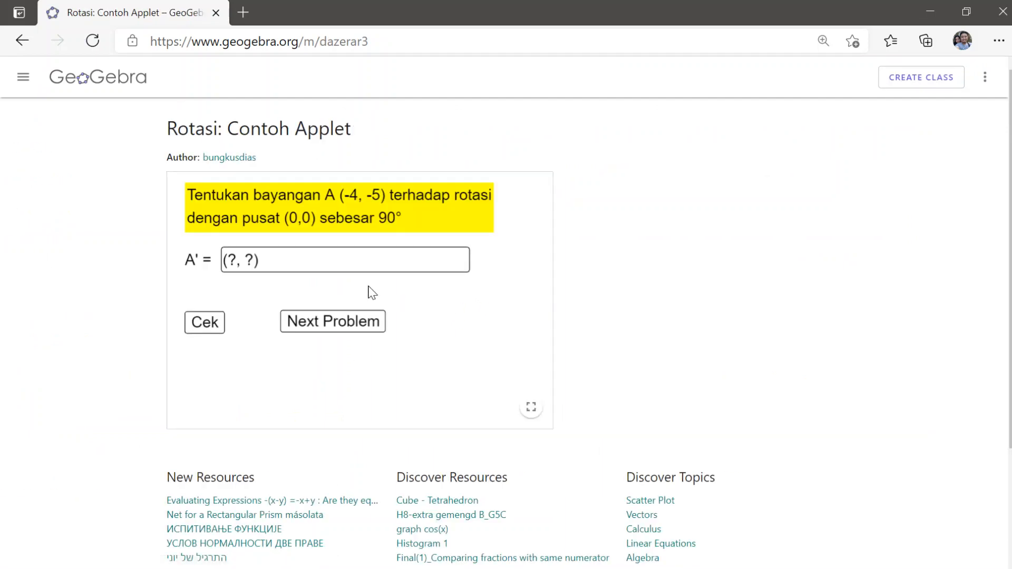
{"action": "left_click", "coordinate": [323, 264]}
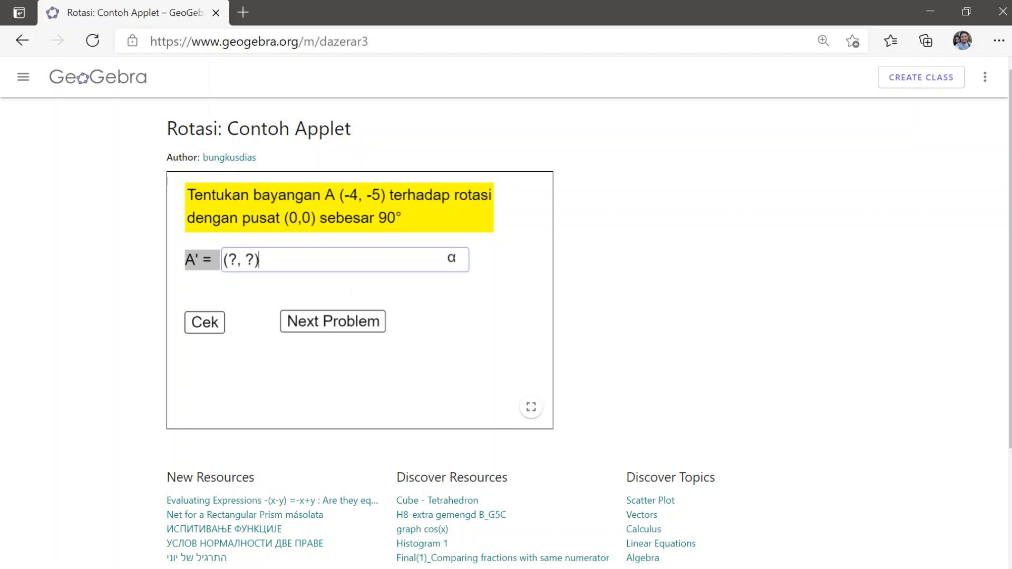
{"action": "key", "text": "Left"}
{"action": "key", "text": "BackSpace"}
{"action": "key", "text": "BackSpace"}
{"action": "key", "text": "BackSpace"}
{"action": "key", "text": "BackSpace"}
{"action": "type", "text": "5,-4"}
{"action": "left_click", "coordinate": [207, 322]}
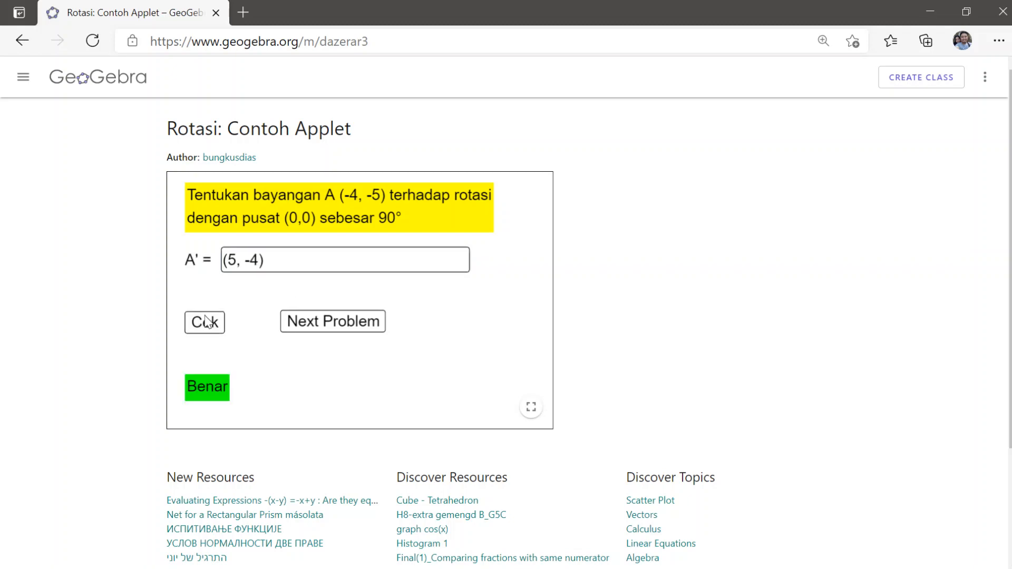
Step: Go to the next rotation problem, check the answer (-2,-1), and advance to another problem
{"action": "left_click", "coordinate": [315, 320]}
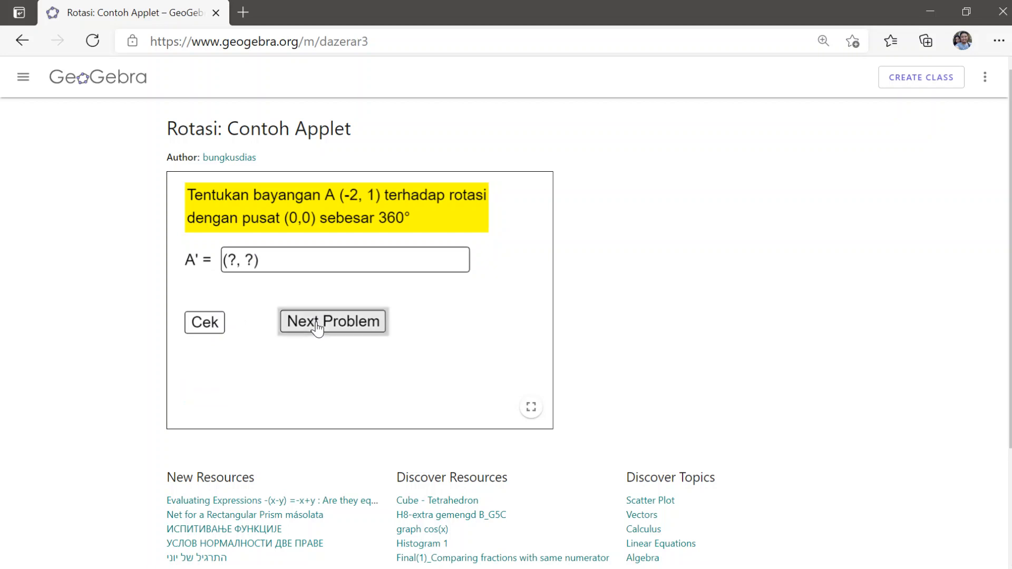
{"action": "left_click", "coordinate": [260, 264]}
{"action": "key", "text": "Left"}
{"action": "key", "text": "BackSpace"}
{"action": "key", "text": "BackSpace"}
{"action": "key", "text": "BackSpace"}
{"action": "key", "text": "BackSpace"}
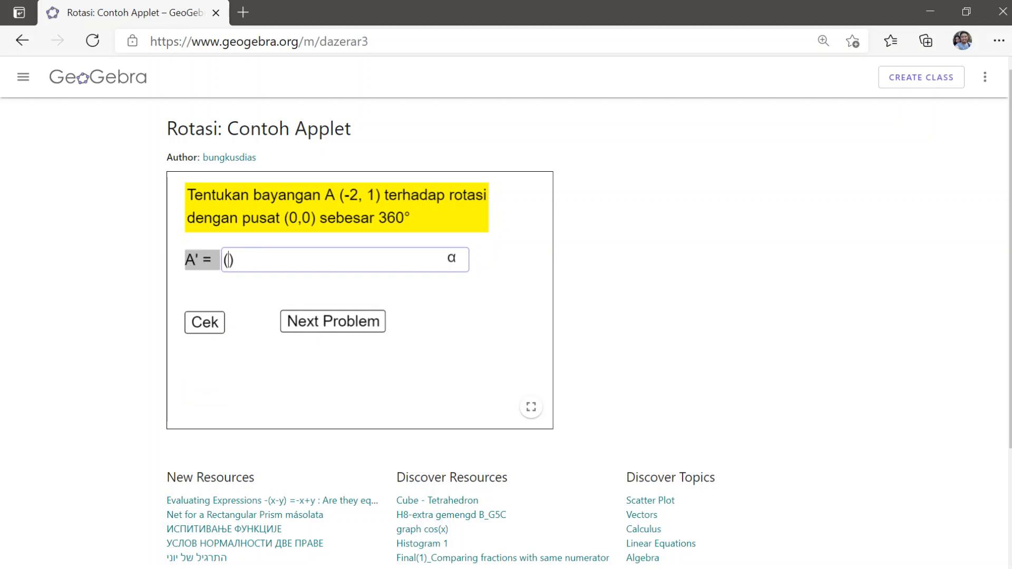
{"action": "type", "text": "-2,-1"}
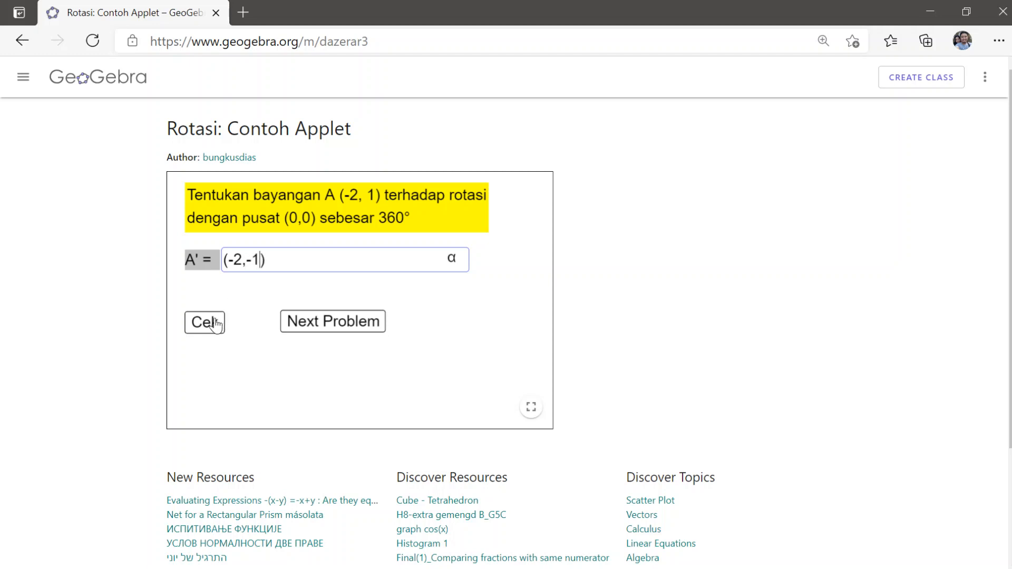
{"action": "left_click", "coordinate": [217, 324]}
{"action": "left_click", "coordinate": [315, 324]}
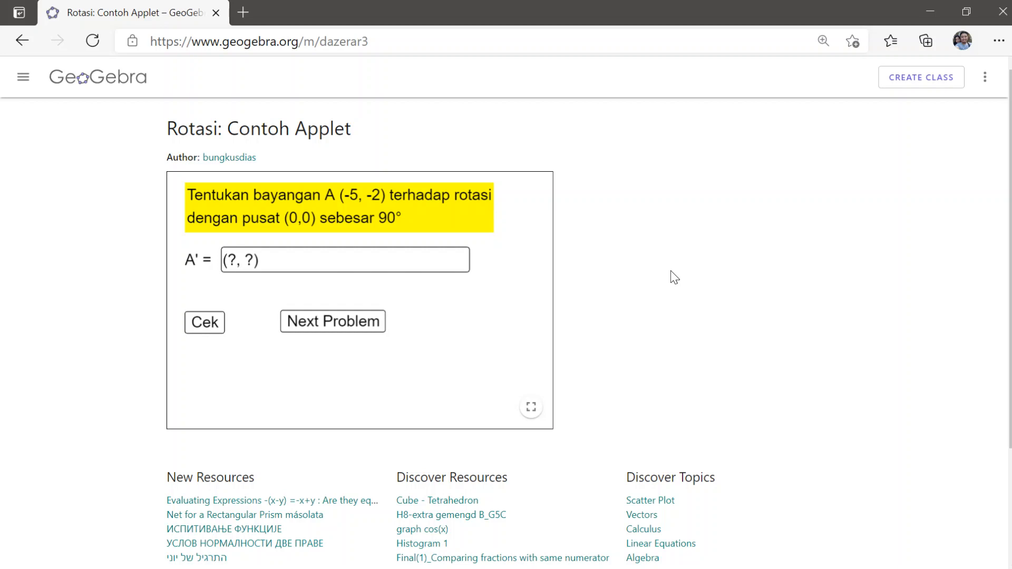
{"action": "mouse_move", "coordinate": [695, 564]}
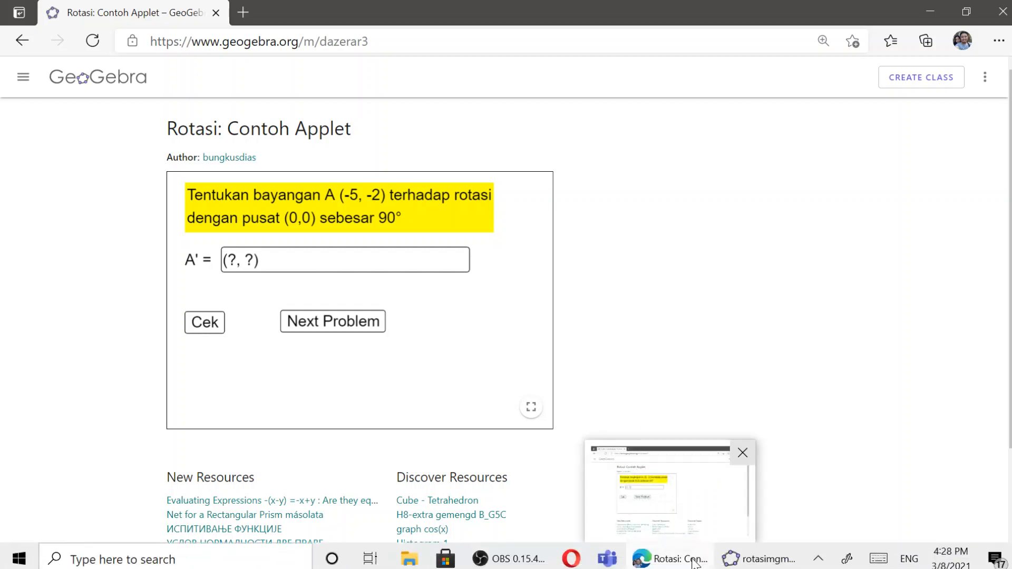